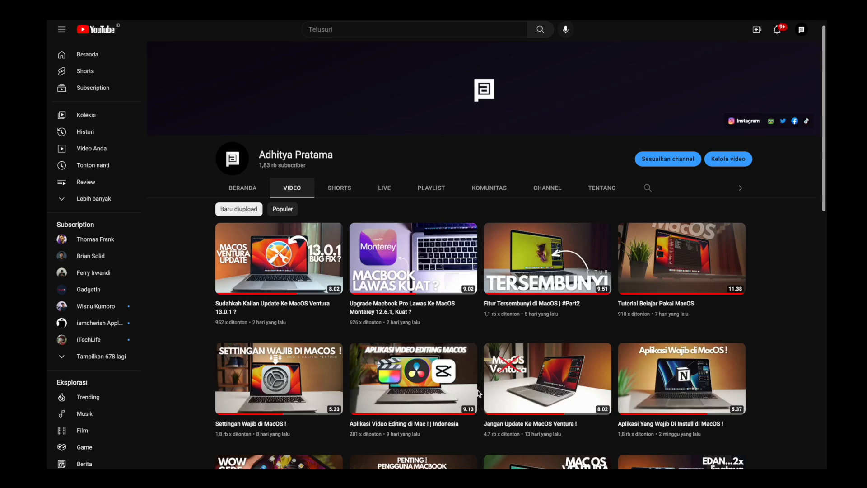
Scroll through the channel's uploaded videos, then focus the address bar on notion.so
{"action": "scroll", "coordinate": [479, 393], "scroll_direction": "down", "scroll_amount": 5}
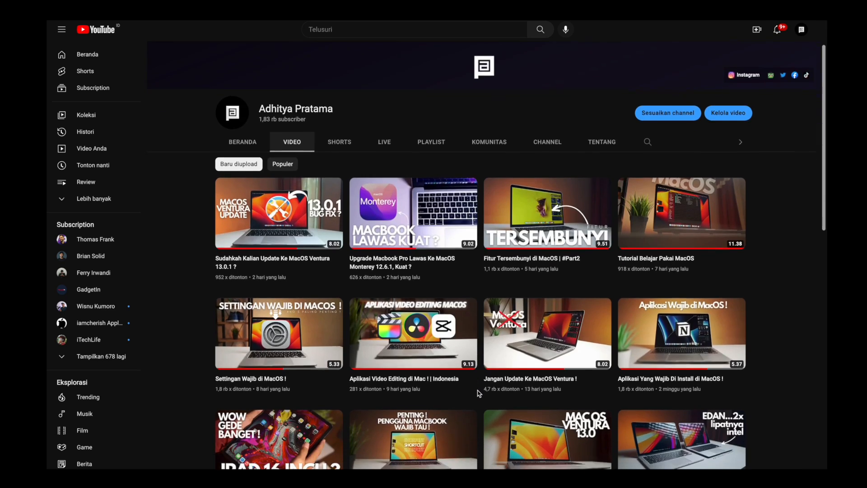
{"action": "scroll", "coordinate": [479, 393], "scroll_direction": "down", "scroll_amount": 3}
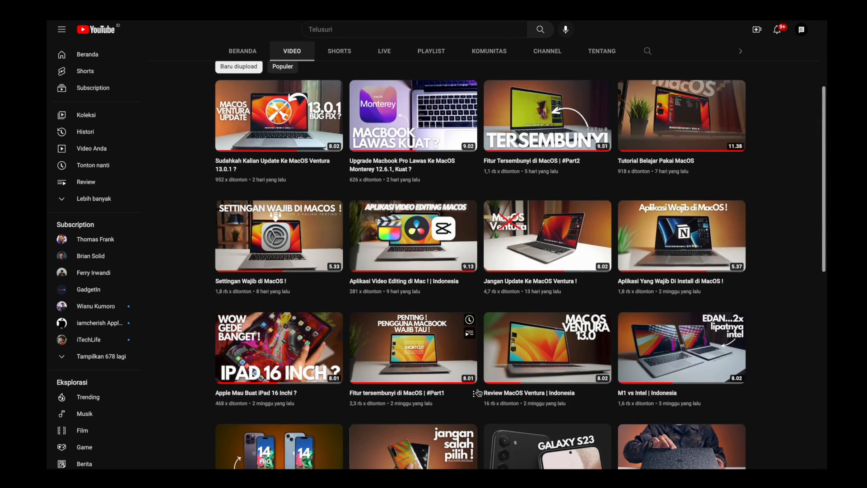
{"action": "scroll", "coordinate": [479, 393], "scroll_direction": "down", "scroll_amount": 2}
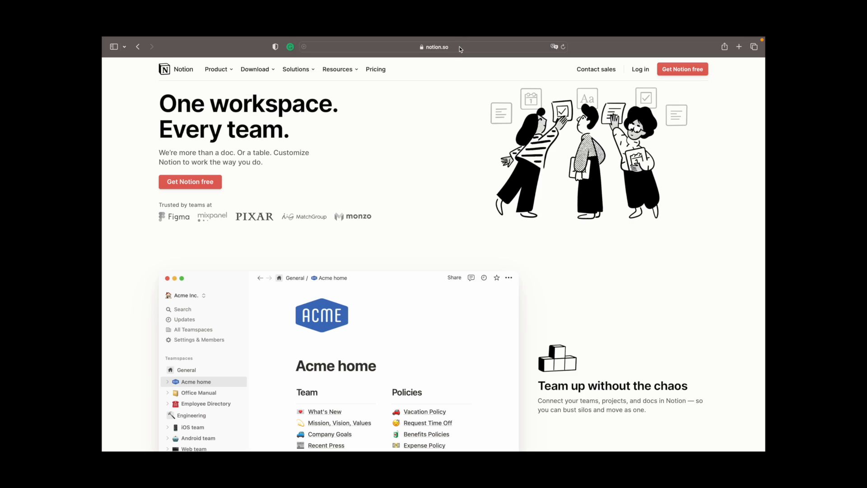
{"action": "left_click", "coordinate": [459, 47]}
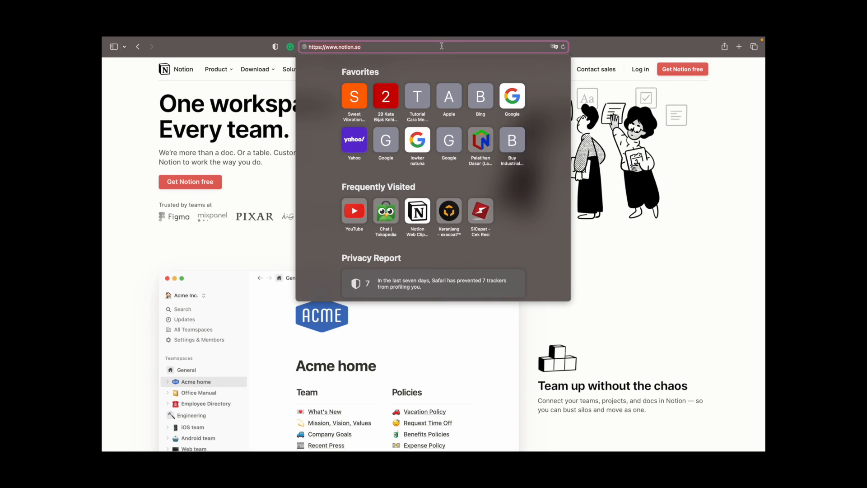
{"action": "left_click", "coordinate": [729, 162]}
{"action": "mouse_move", "coordinate": [266, 76]}
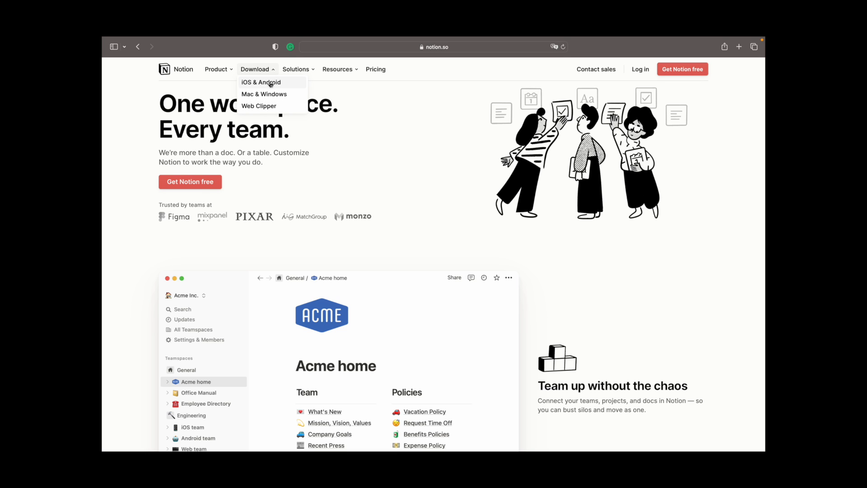
{"action": "left_click", "coordinate": [280, 97]}
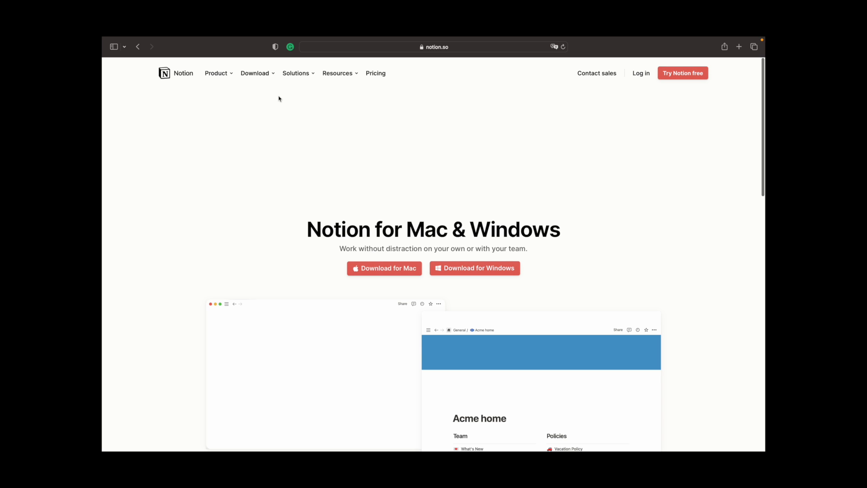
{"action": "scroll", "coordinate": [455, 260], "scroll_direction": "down", "scroll_amount": 3}
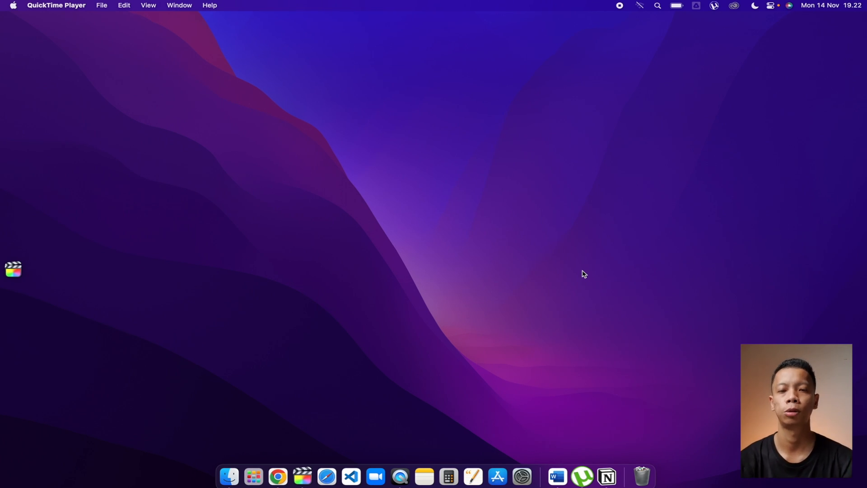
Launch Notion, browse the DASHBOARD, and open the DATABASE CONTENT page from the sidebar
{"action": "left_click", "coordinate": [607, 478]}
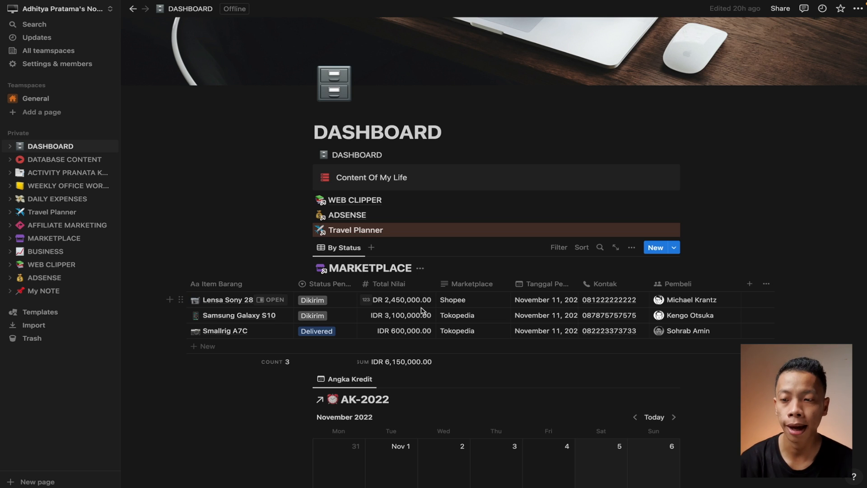
{"action": "scroll", "coordinate": [423, 357], "scroll_direction": "down", "scroll_amount": 2}
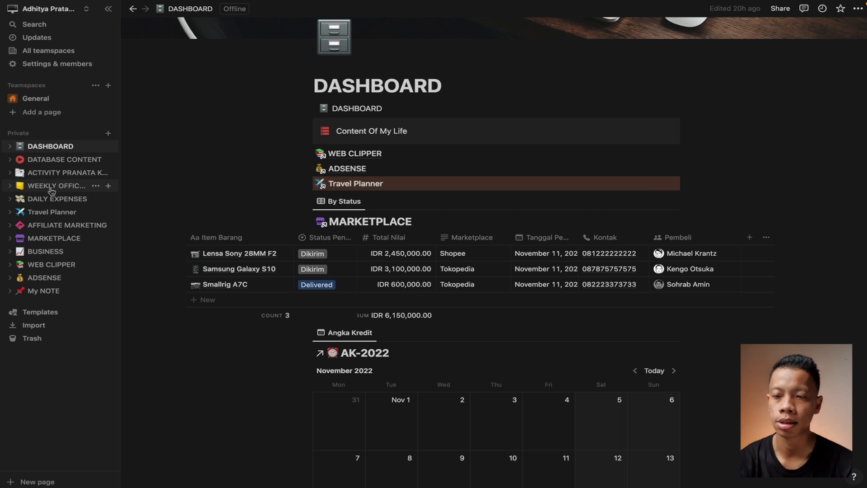
{"action": "scroll", "coordinate": [391, 270], "scroll_direction": "left", "scroll_amount": 1}
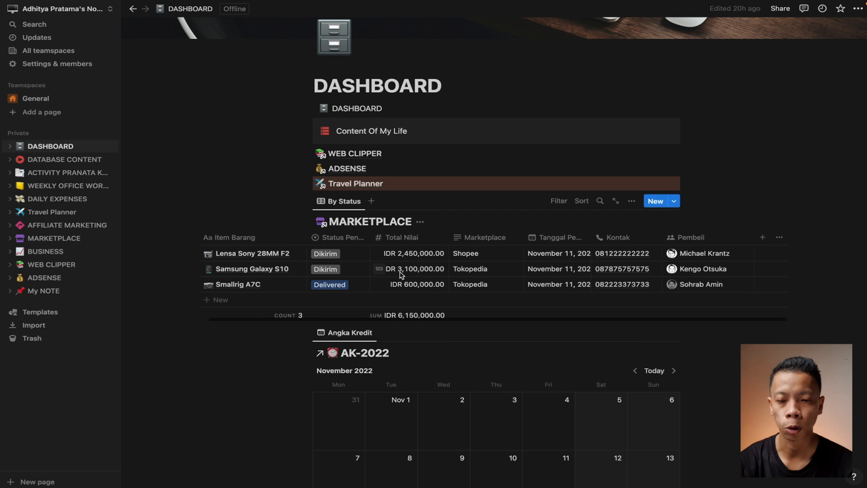
{"action": "scroll", "coordinate": [413, 328], "scroll_direction": "down", "scroll_amount": 2}
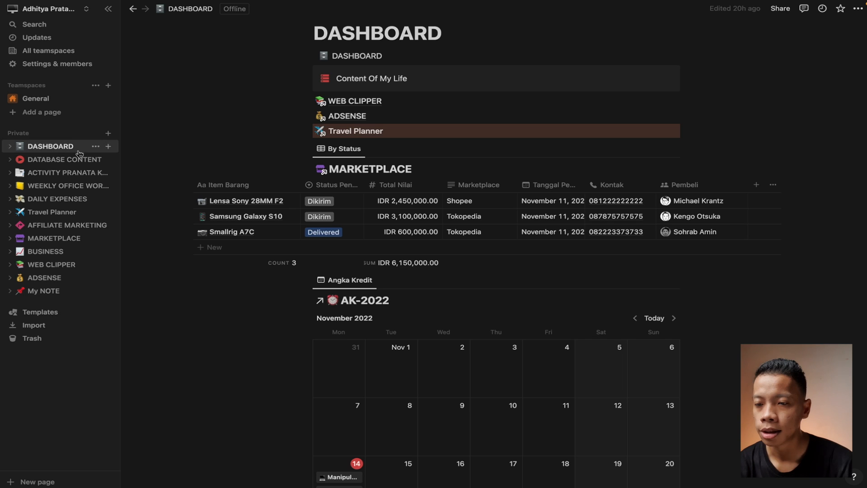
{"action": "left_click", "coordinate": [67, 159]}
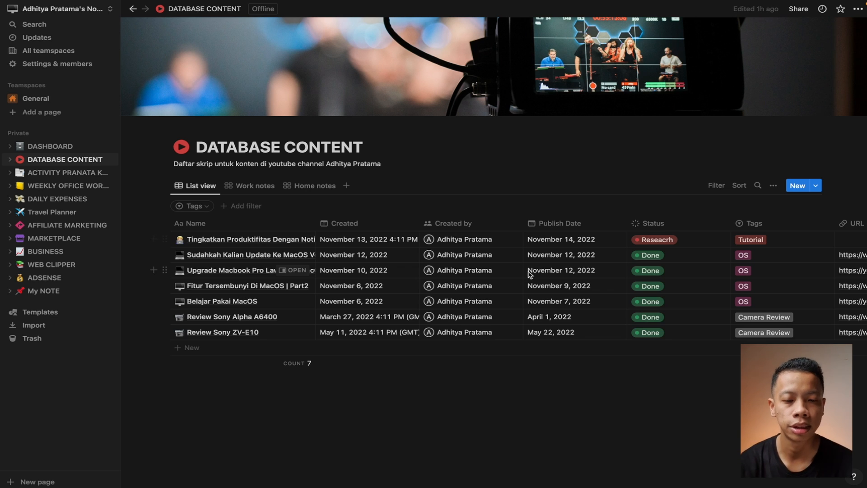
Open the edit settings for the DATABASE CONTENT List view
{"action": "scroll", "coordinate": [712, 286], "scroll_direction": "right", "scroll_amount": 3}
{"action": "scroll", "coordinate": [712, 286], "scroll_direction": "left", "scroll_amount": 3}
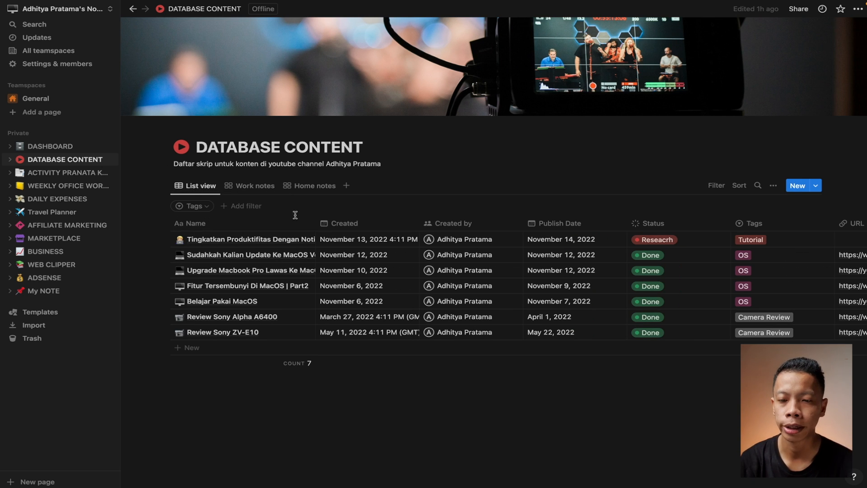
{"action": "left_click", "coordinate": [210, 188]}
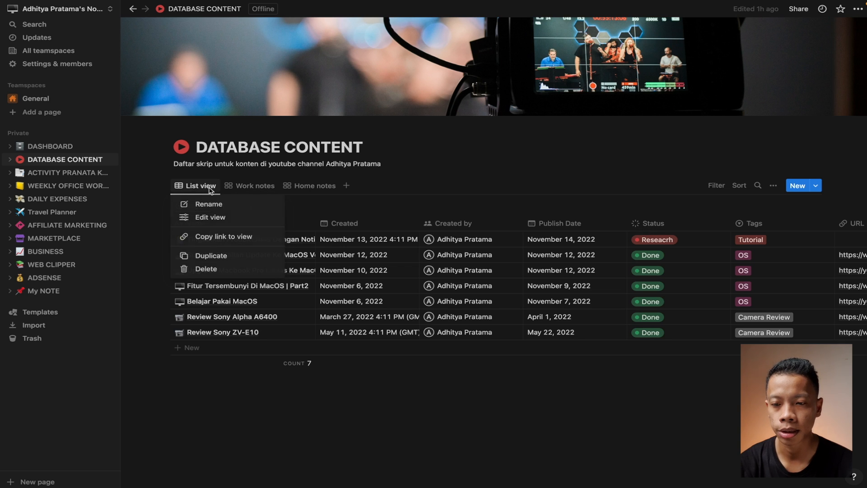
{"action": "left_click", "coordinate": [211, 218]}
Try the Board, Timeline and Gallery layouts, then set the view to Table
{"action": "left_click", "coordinate": [719, 242]}
{"action": "left_click", "coordinate": [748, 235]}
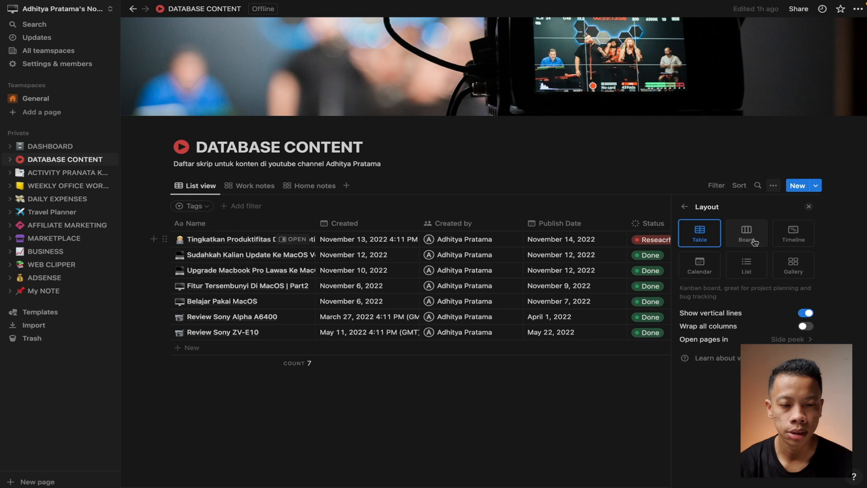
{"action": "left_click", "coordinate": [800, 239]}
{"action": "left_click", "coordinate": [796, 271]}
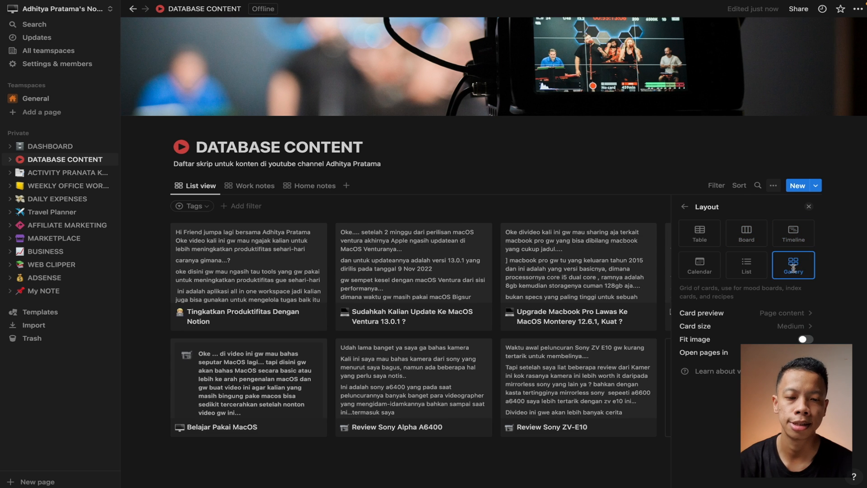
{"action": "left_click", "coordinate": [705, 237]}
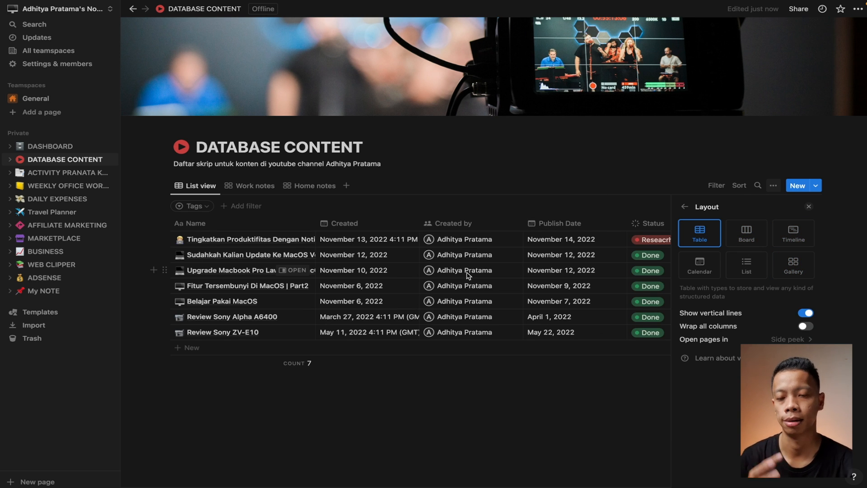
{"action": "scroll", "coordinate": [464, 273], "scroll_direction": "right", "scroll_amount": 3}
{"action": "scroll", "coordinate": [443, 300], "scroll_direction": "left", "scroll_amount": 3}
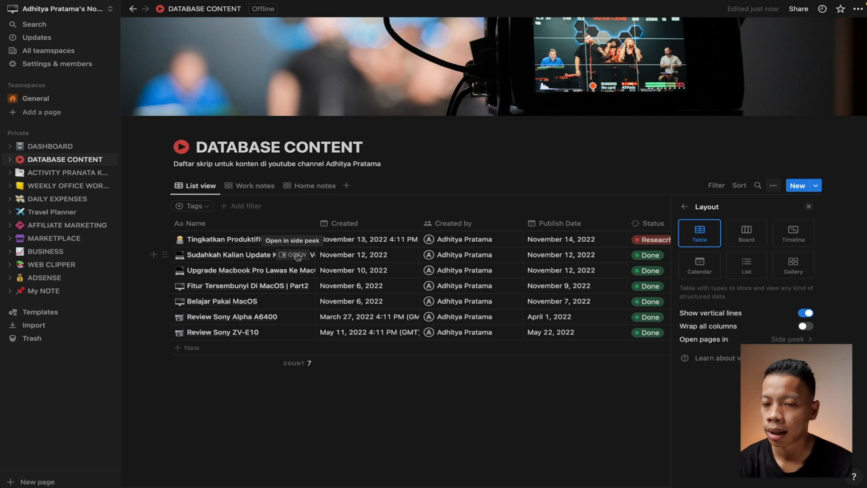
Expand 'Sudahkah Kalian Update Ke MacOS Ventura 13.0.1 ?' from side peek to a full page and select its title
{"action": "left_click", "coordinate": [297, 255]}
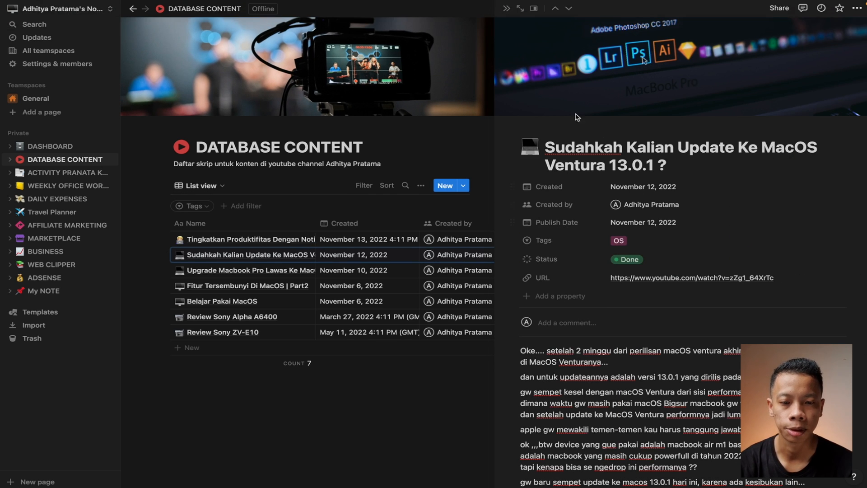
{"action": "left_click", "coordinate": [520, 9]}
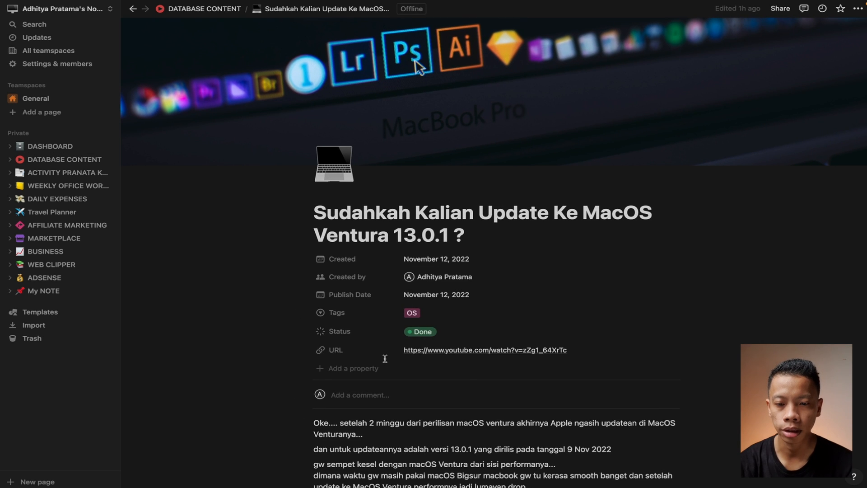
{"action": "scroll", "coordinate": [385, 358], "scroll_direction": "down", "scroll_amount": 1}
{"action": "scroll", "coordinate": [385, 359], "scroll_direction": "up", "scroll_amount": 2}
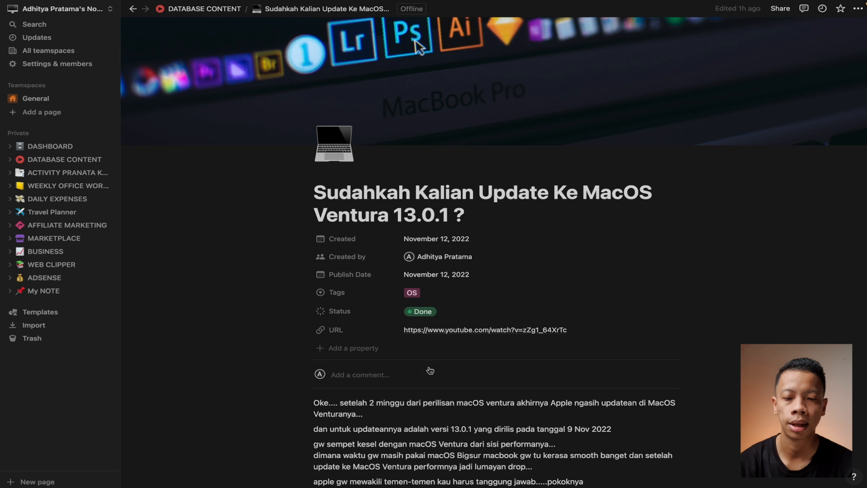
{"action": "scroll", "coordinate": [449, 395], "scroll_direction": "down", "scroll_amount": 2}
{"action": "scroll", "coordinate": [349, 216], "scroll_direction": "up", "scroll_amount": 3}
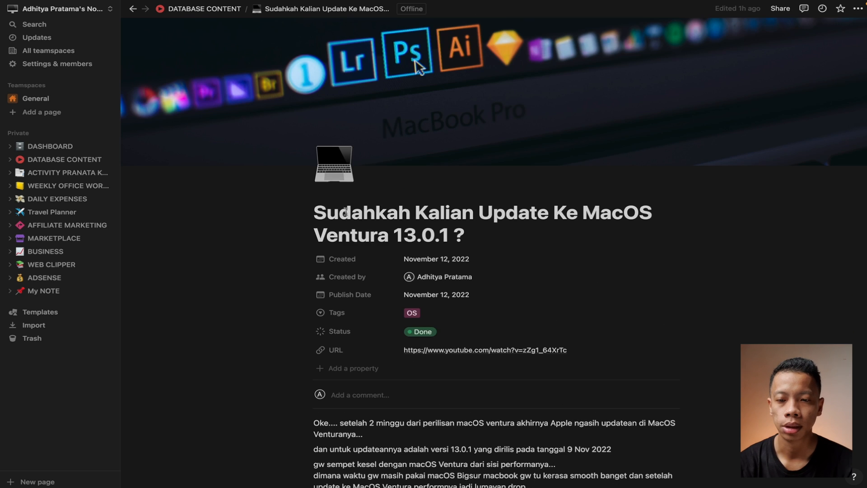
{"action": "left_click", "coordinate": [325, 214]}
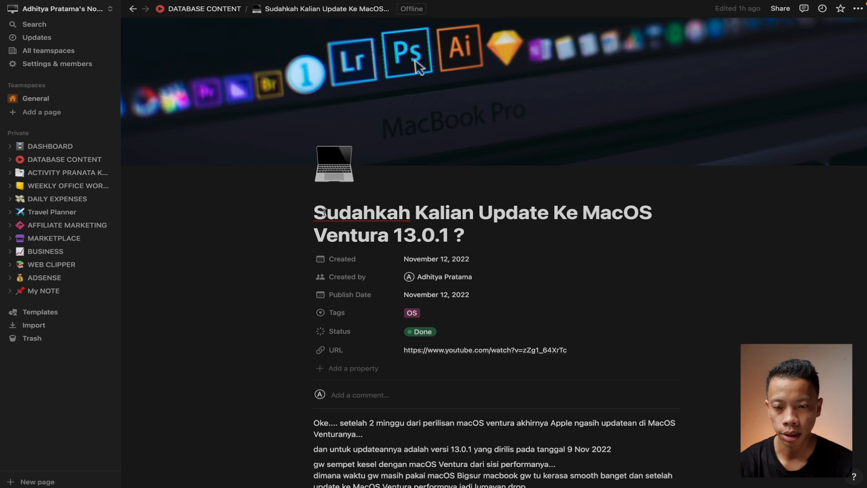
{"action": "left_click_drag", "start_coordinate": [324, 210], "coordinate": [463, 225]}
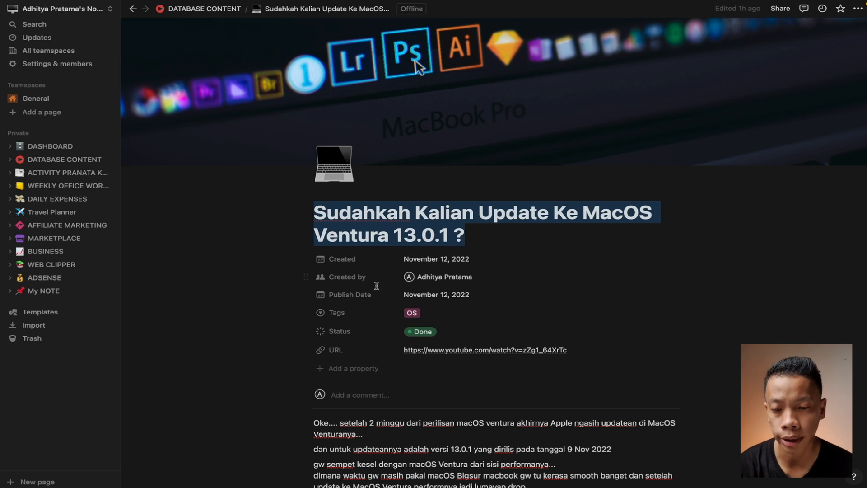
Set the page icon to the technologist emoji and browse the cover gallery
{"action": "left_click", "coordinate": [336, 172]}
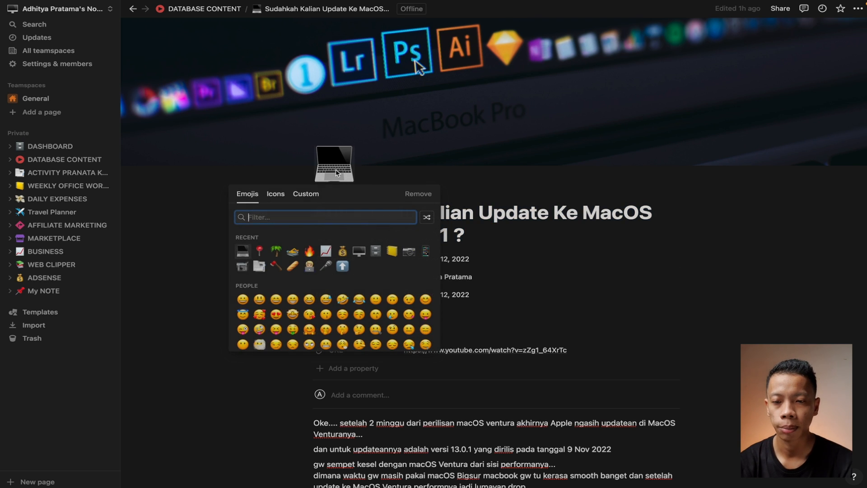
{"action": "left_click", "coordinate": [309, 267]}
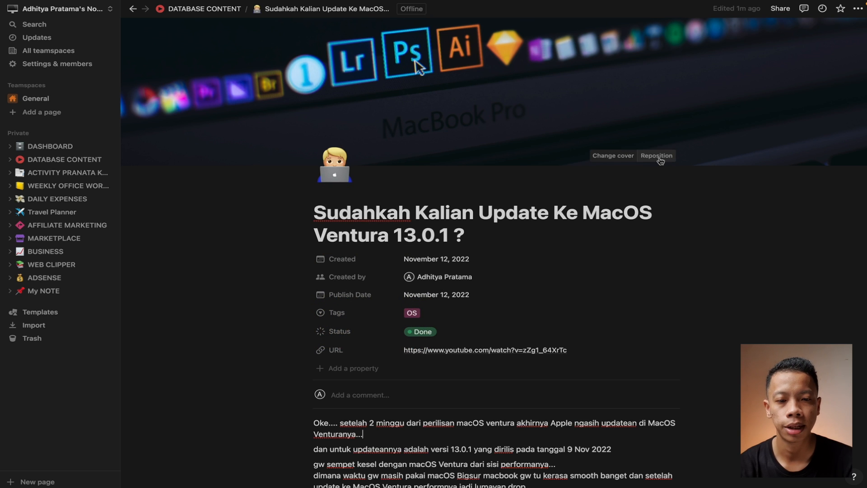
{"action": "left_click", "coordinate": [628, 158]}
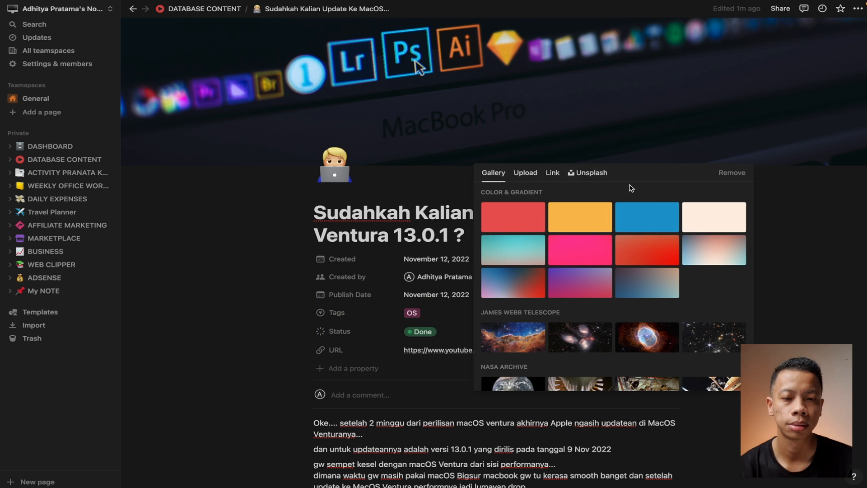
{"action": "left_click", "coordinate": [586, 173]}
{"action": "left_click", "coordinate": [490, 178]}
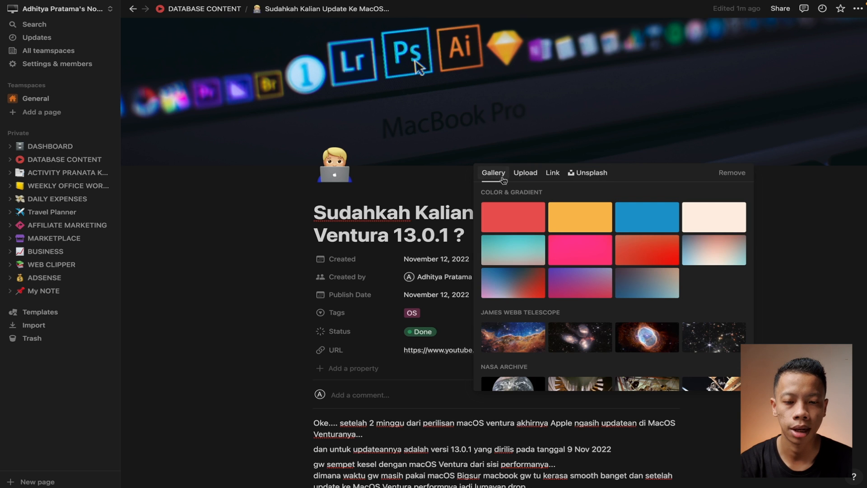
{"action": "scroll", "coordinate": [647, 311], "scroll_direction": "down", "scroll_amount": 5}
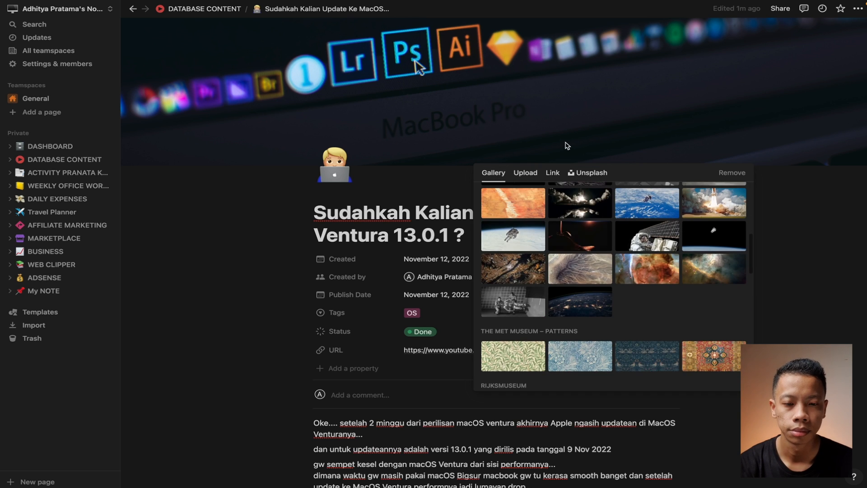
Search Unsplash for 'Ap' and apply the Apple logo photo as the cover
{"action": "left_click", "coordinate": [585, 178]}
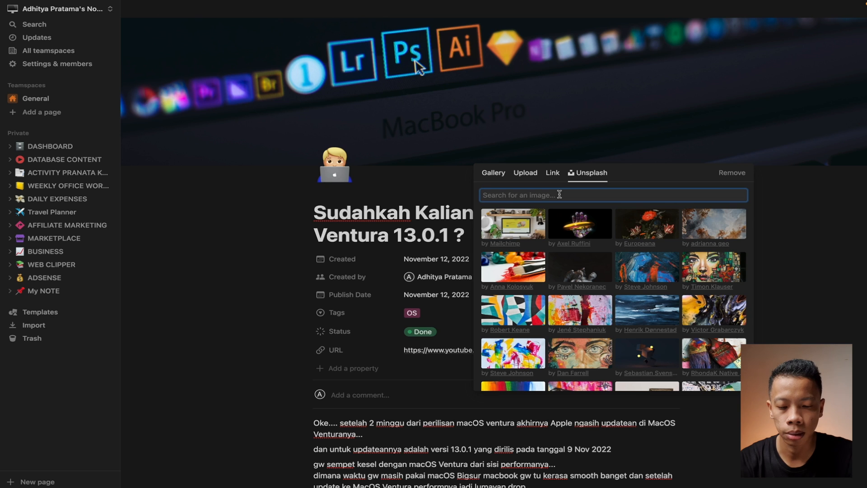
{"action": "type", "text": "mac"}
{"action": "key", "text": "BackSpace"}
{"action": "key", "text": "BackSpace"}
{"action": "type", "text": "Apple"}
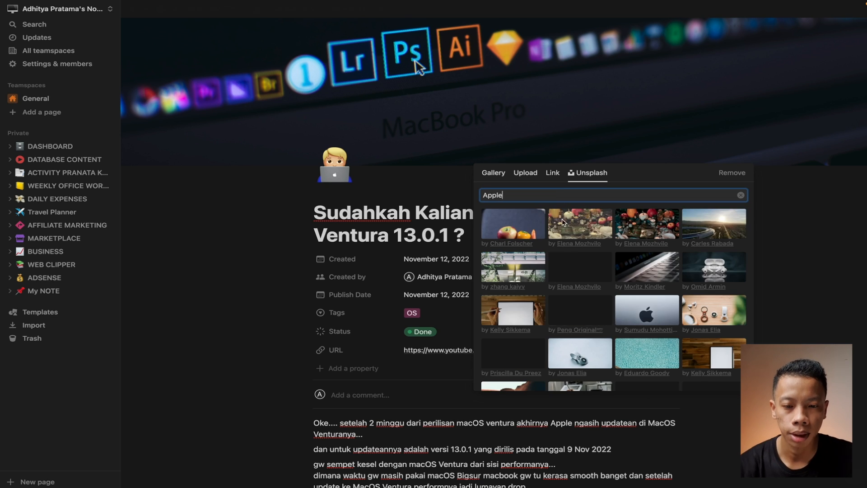
{"action": "scroll", "coordinate": [640, 262], "scroll_direction": "down", "scroll_amount": 3}
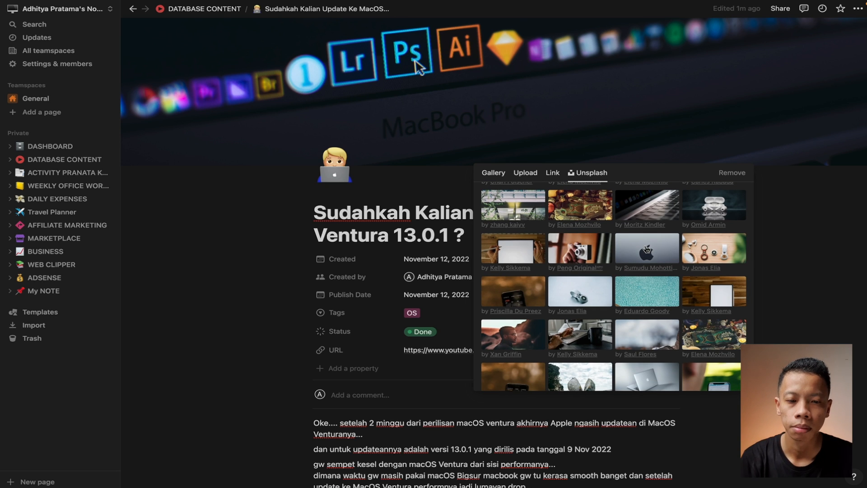
{"action": "left_click", "coordinate": [647, 249]}
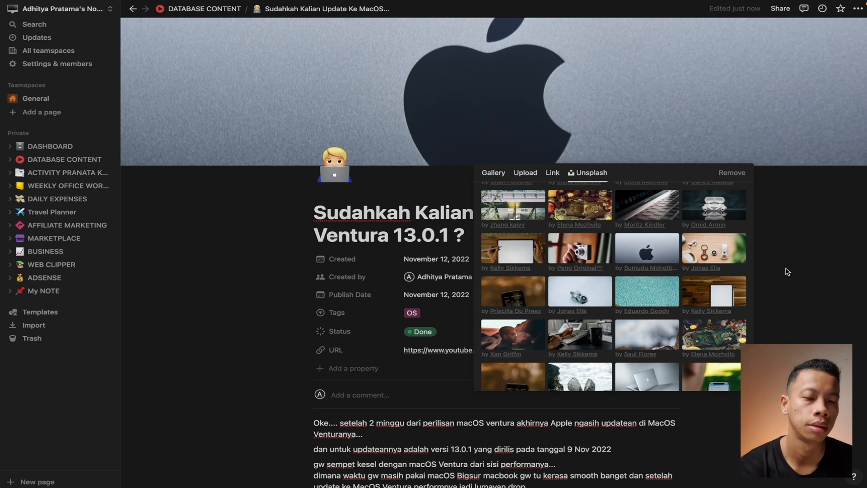
{"action": "left_click", "coordinate": [804, 268]}
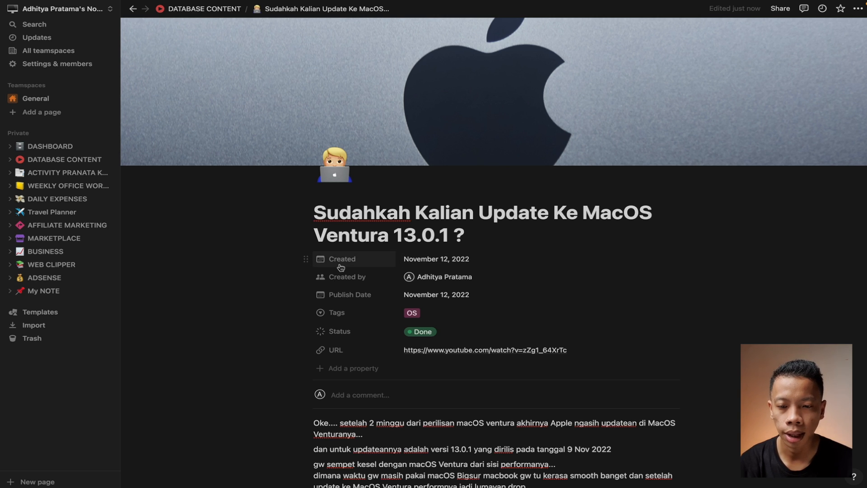
Add a new Select property named Playlist to the page
{"action": "scroll", "coordinate": [384, 312], "scroll_direction": "down", "scroll_amount": 1}
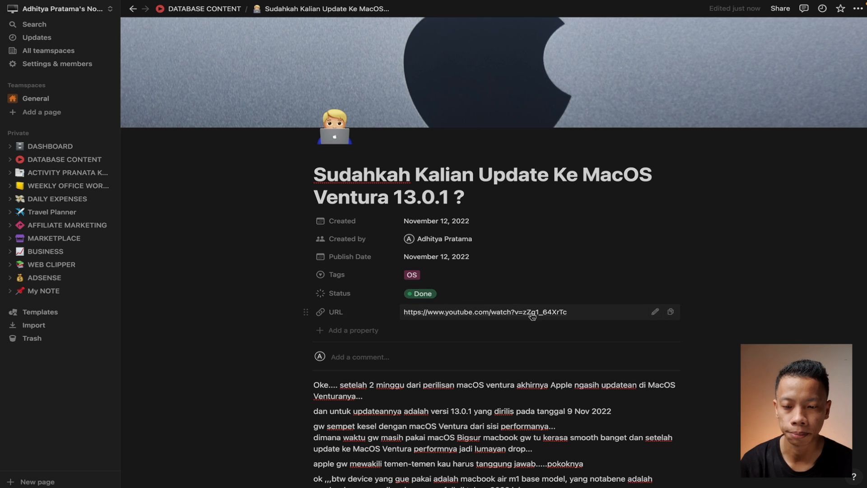
{"action": "left_click", "coordinate": [323, 333]}
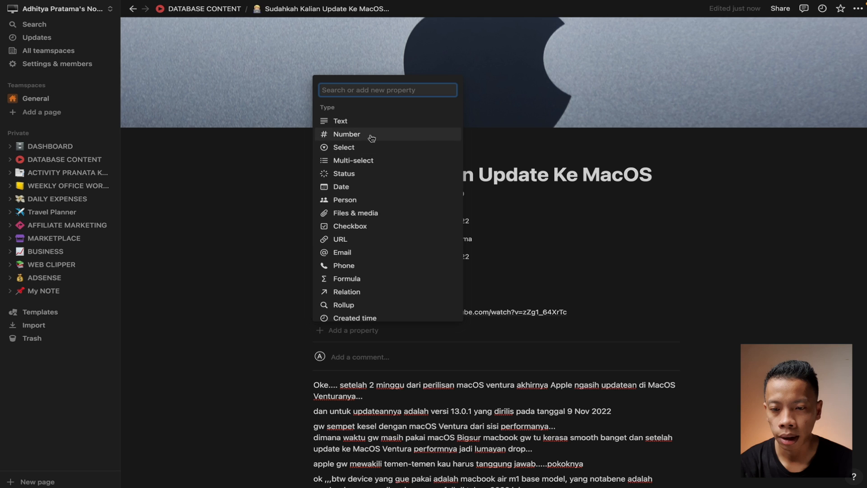
{"action": "scroll", "coordinate": [393, 275], "scroll_direction": "down", "scroll_amount": 2}
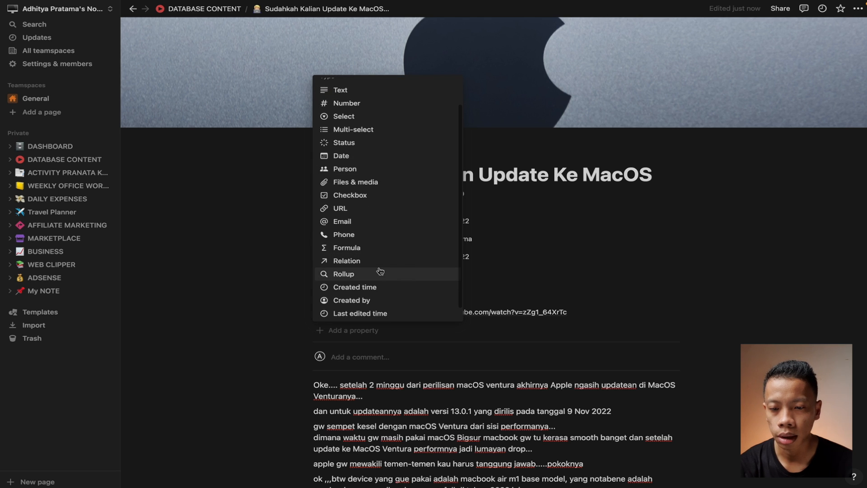
{"action": "scroll", "coordinate": [386, 239], "scroll_direction": "up", "scroll_amount": 1}
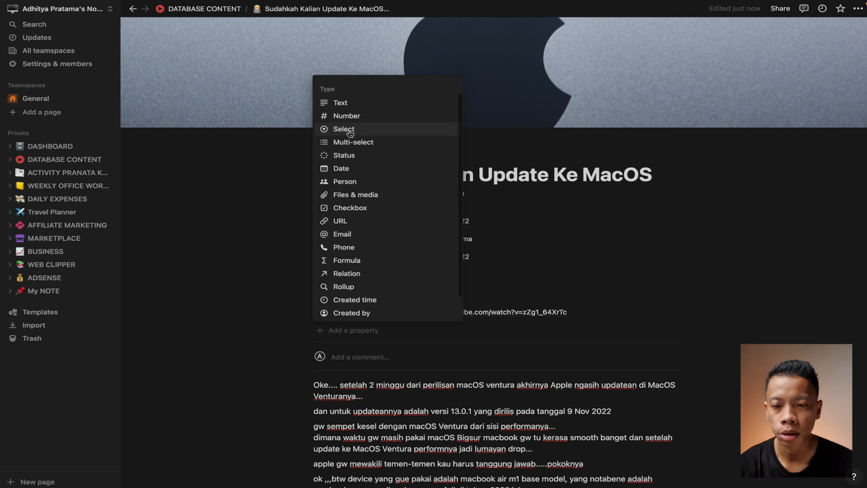
{"action": "left_click", "coordinate": [344, 129]}
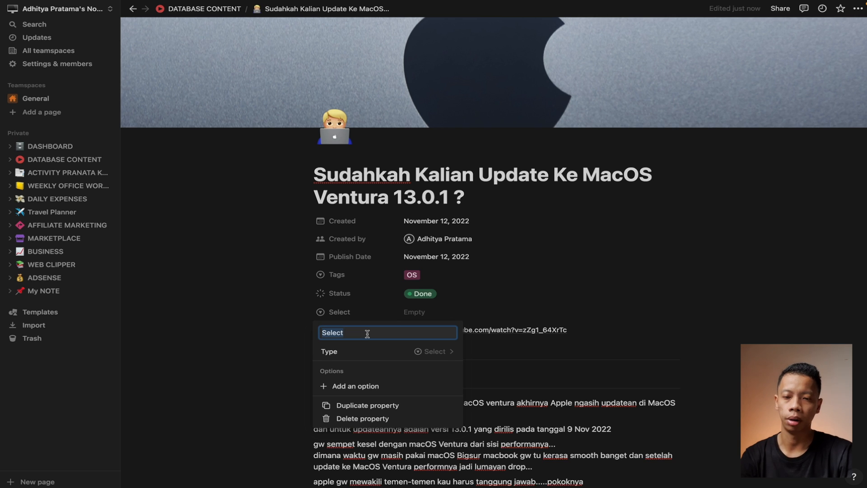
{"action": "key", "text": "BackSpace"}
{"action": "type", "text": "Playlist"}
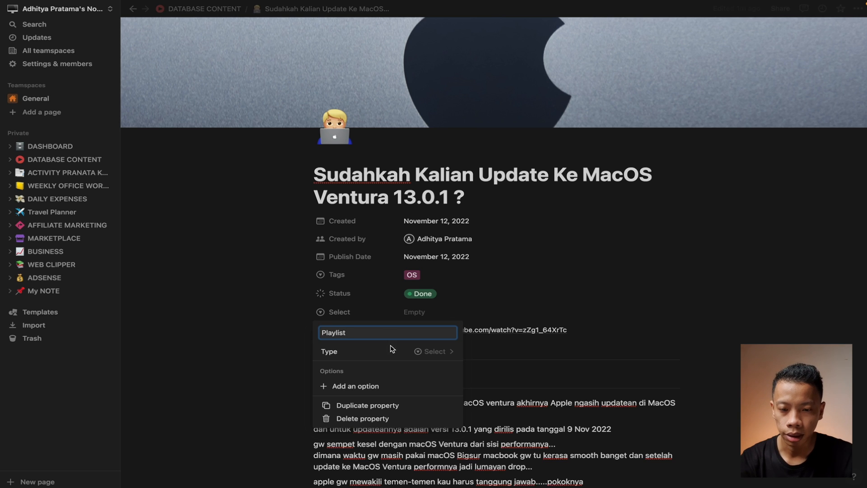
{"action": "left_click", "coordinate": [362, 386]}
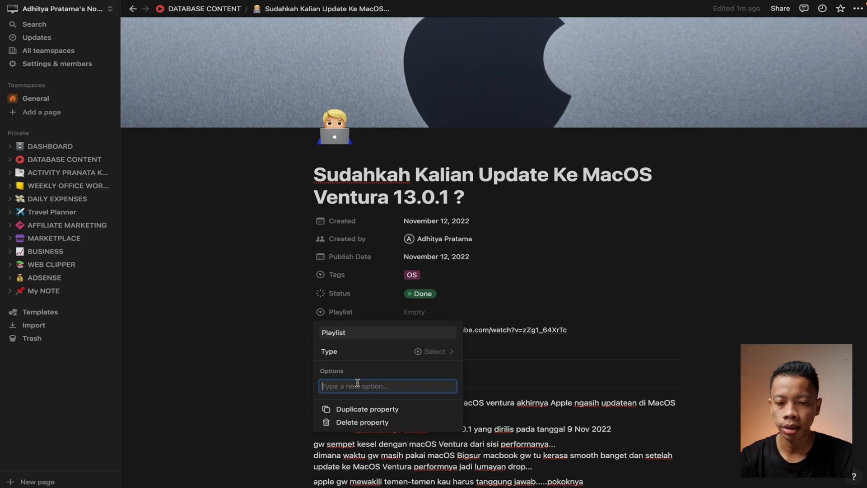
Add a blue Review option to Playlist
{"action": "type", "text": "Rev"}
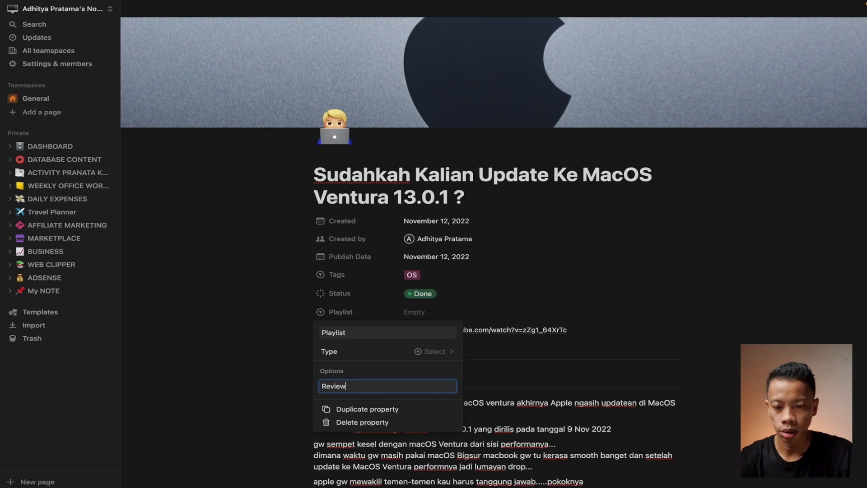
{"action": "type", "text": "iew"}
{"action": "key", "text": "Return"}
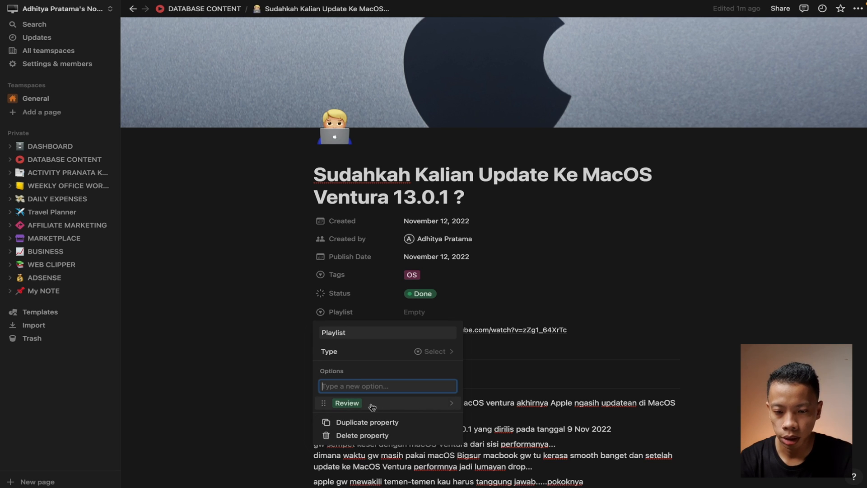
{"action": "left_click", "coordinate": [455, 403]}
{"action": "left_click", "coordinate": [388, 348]}
Add Macbook and Apple options, then set this article's Playlist to Apple
{"action": "left_click", "coordinate": [324, 387]}
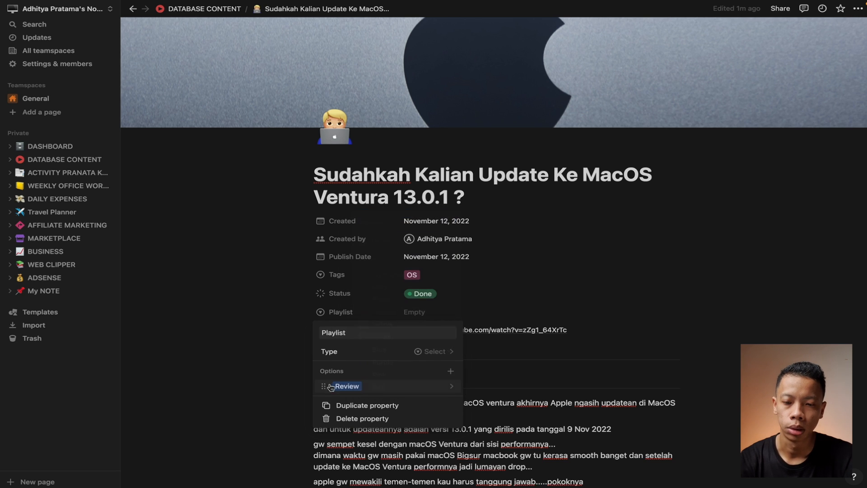
{"action": "left_click", "coordinate": [456, 372]}
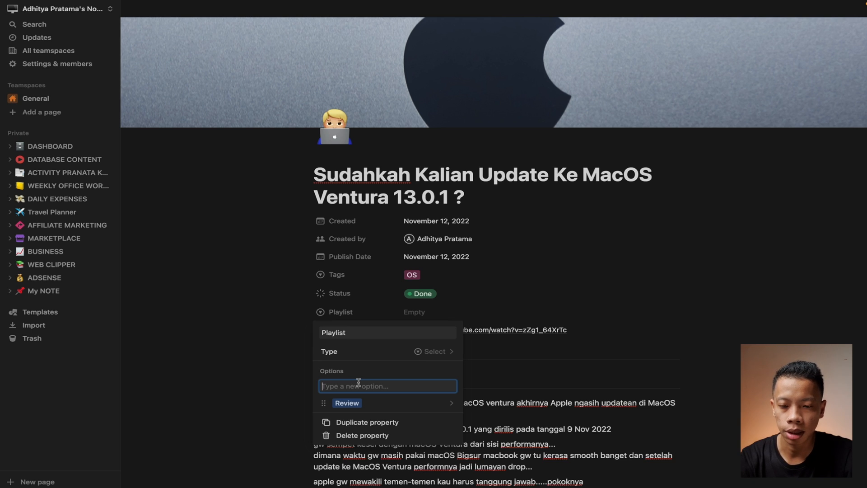
{"action": "type", "text": "Macboo"}
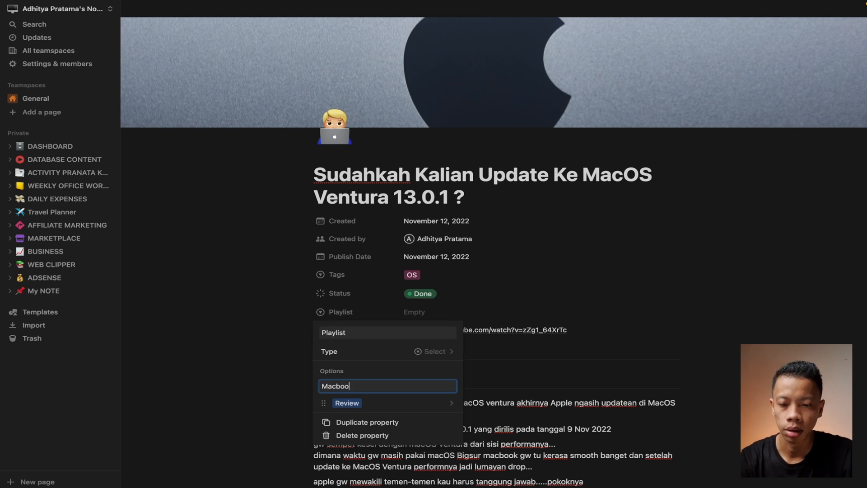
{"action": "type", "text": "k"}
{"action": "key", "text": "Return"}
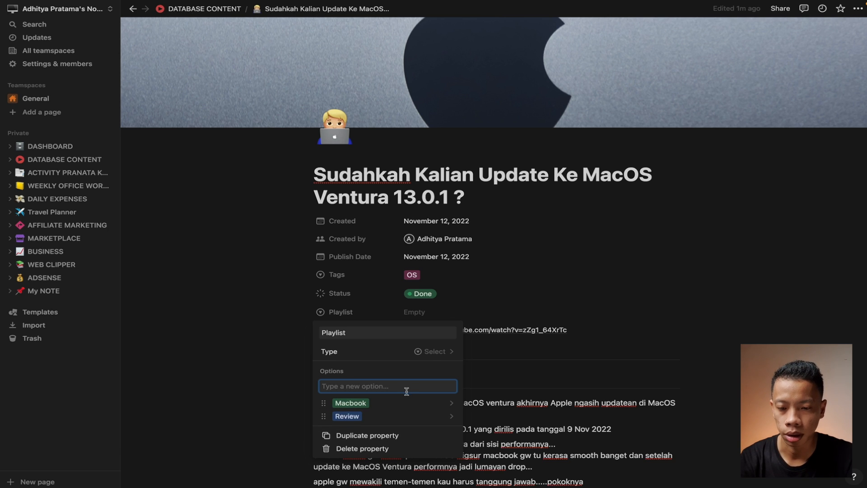
{"action": "type", "text": "Apple"}
{"action": "key", "text": "Return"}
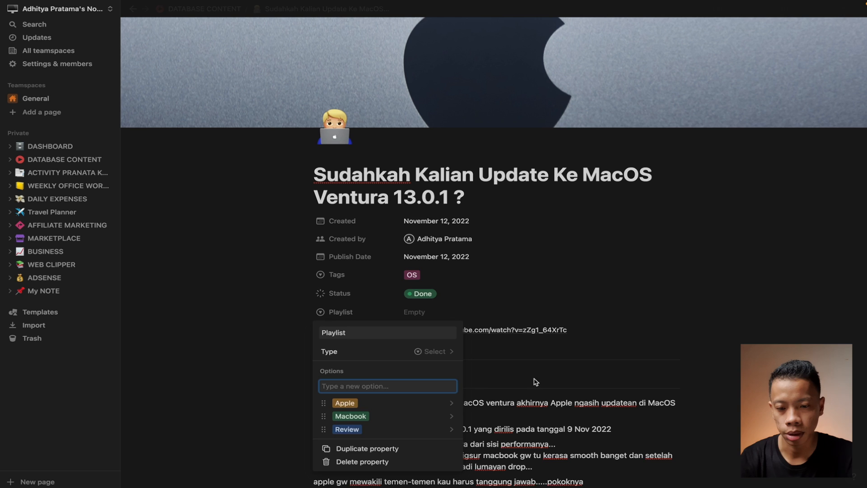
{"action": "left_click", "coordinate": [477, 380]}
{"action": "left_click", "coordinate": [416, 311]}
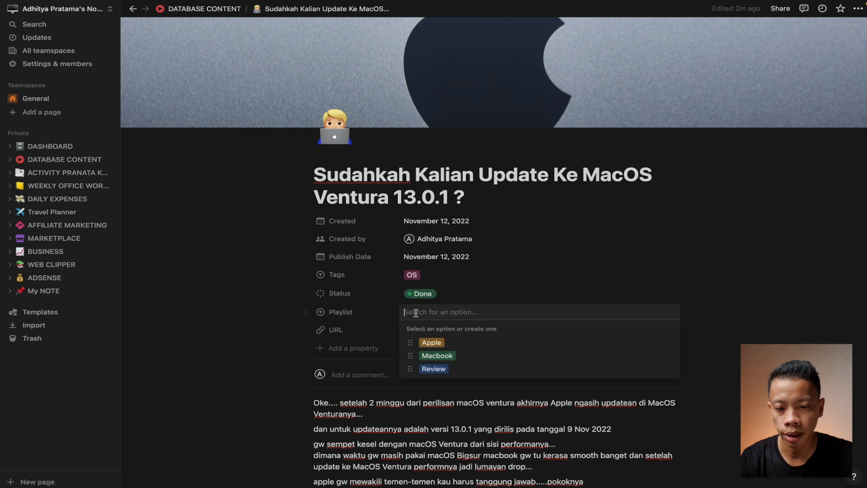
{"action": "left_click", "coordinate": [430, 343]}
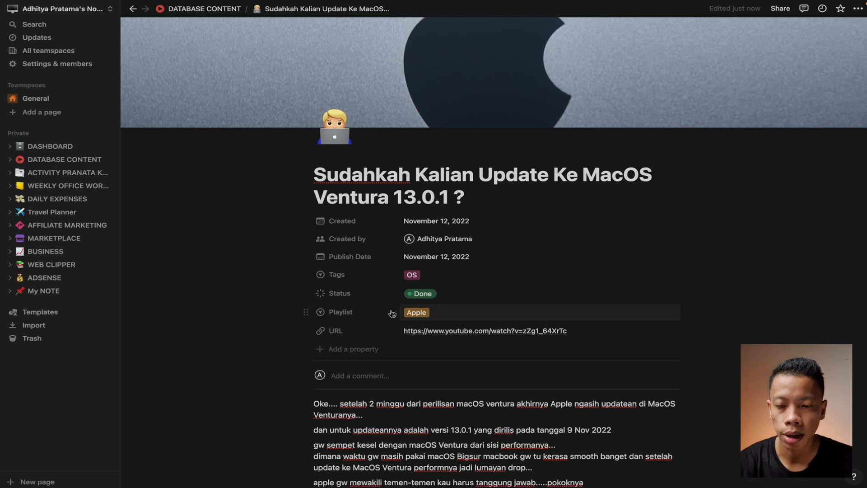
{"action": "scroll", "coordinate": [435, 341], "scroll_direction": "down", "scroll_amount": 5}
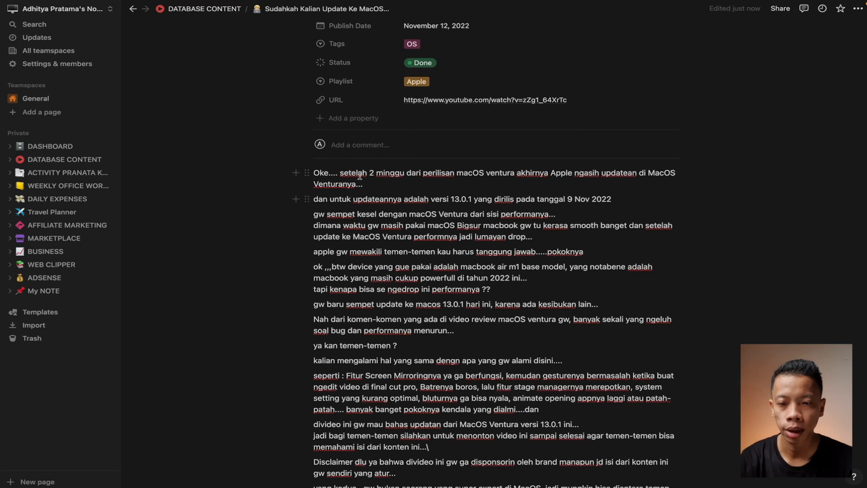
{"action": "left_click", "coordinate": [366, 186]}
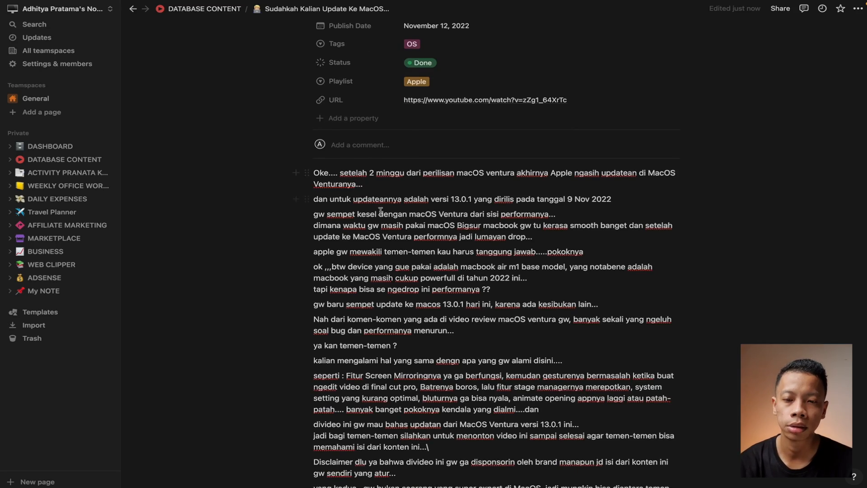
{"action": "scroll", "coordinate": [475, 381], "scroll_direction": "down", "scroll_amount": 15}
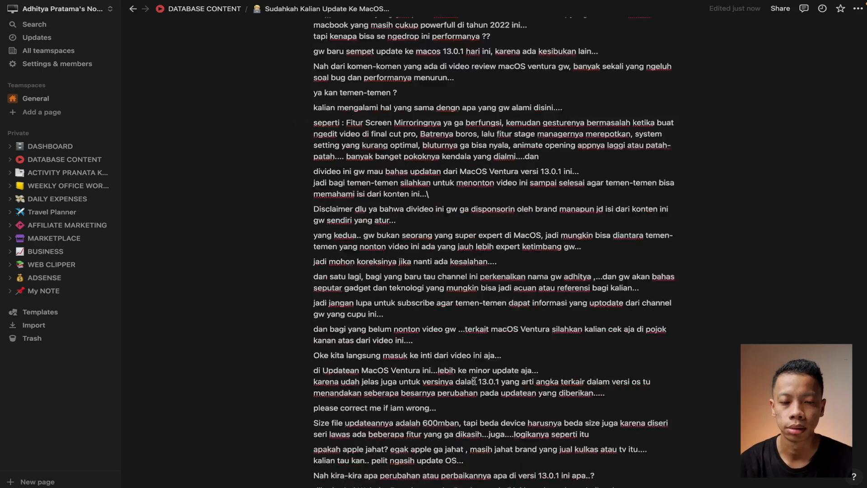
{"action": "scroll", "coordinate": [475, 381], "scroll_direction": "up", "scroll_amount": 15}
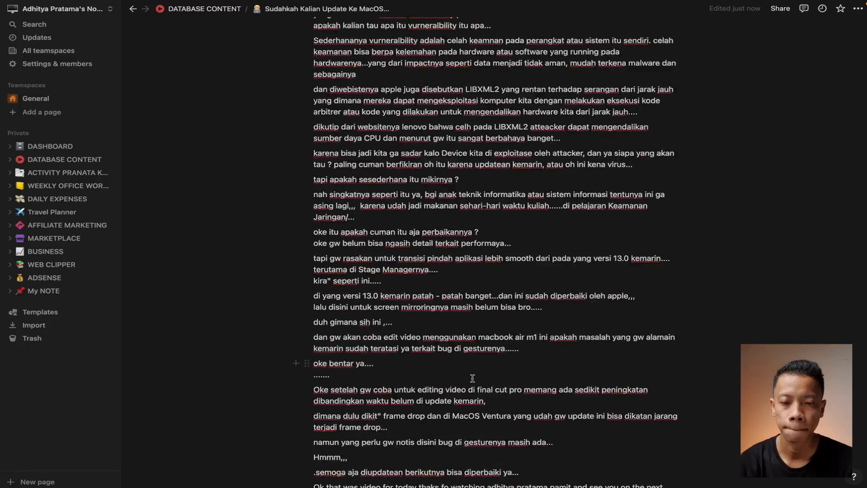
{"action": "scroll", "coordinate": [472, 379], "scroll_direction": "up", "scroll_amount": 5}
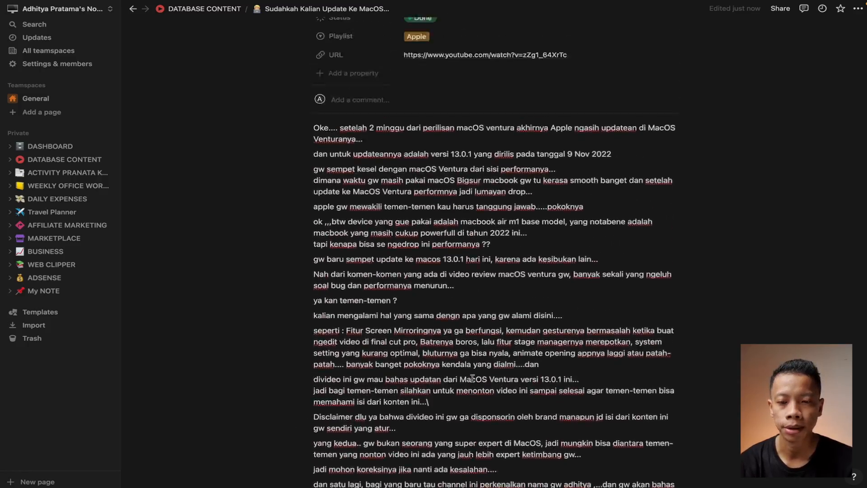
{"action": "scroll", "coordinate": [473, 379], "scroll_direction": "down", "scroll_amount": 20}
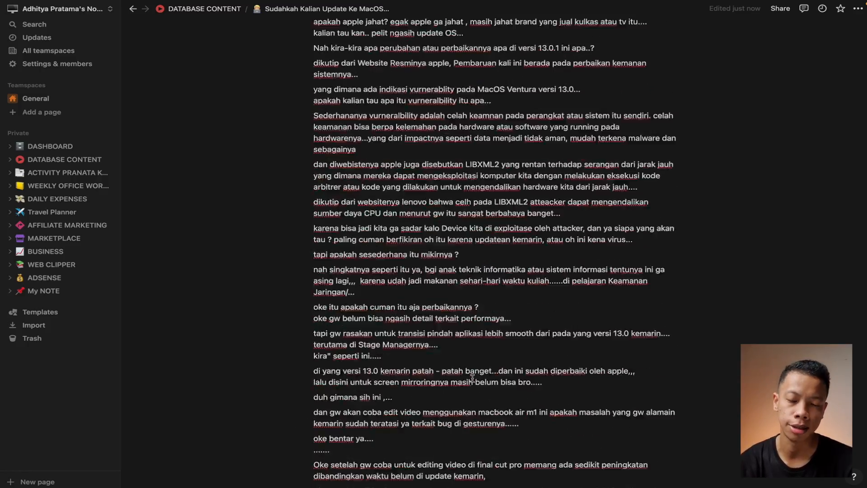
{"action": "scroll", "coordinate": [472, 378], "scroll_direction": "up", "scroll_amount": 20}
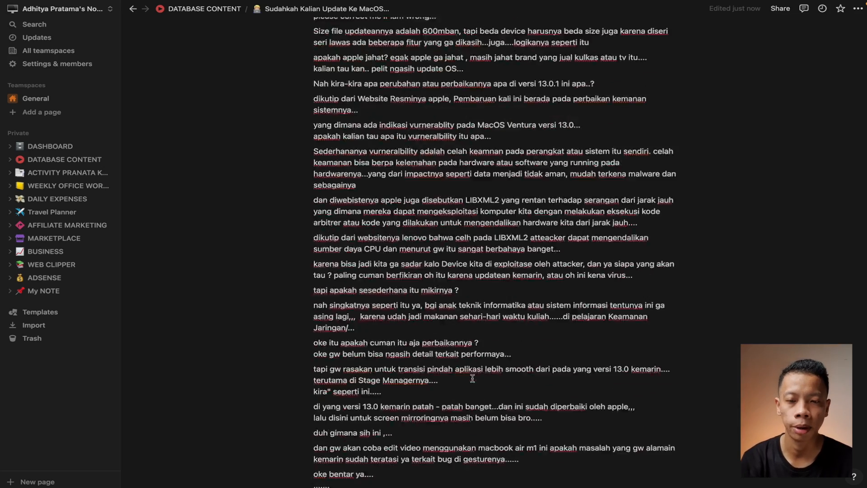
{"action": "scroll", "coordinate": [472, 382], "scroll_direction": "up", "scroll_amount": 2}
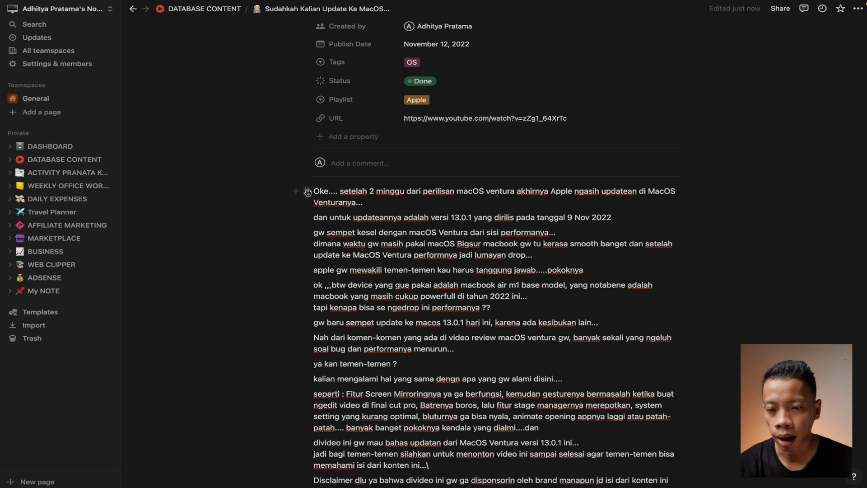
Turn the first paragraph into a callout with an up-arrow emoji icon
{"action": "left_click", "coordinate": [306, 195]}
{"action": "mouse_move", "coordinate": [257, 172]}
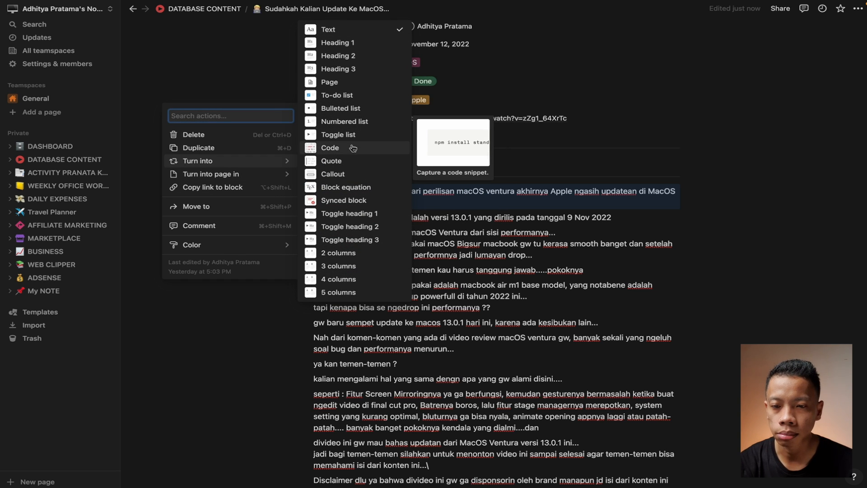
{"action": "left_click", "coordinate": [357, 174]}
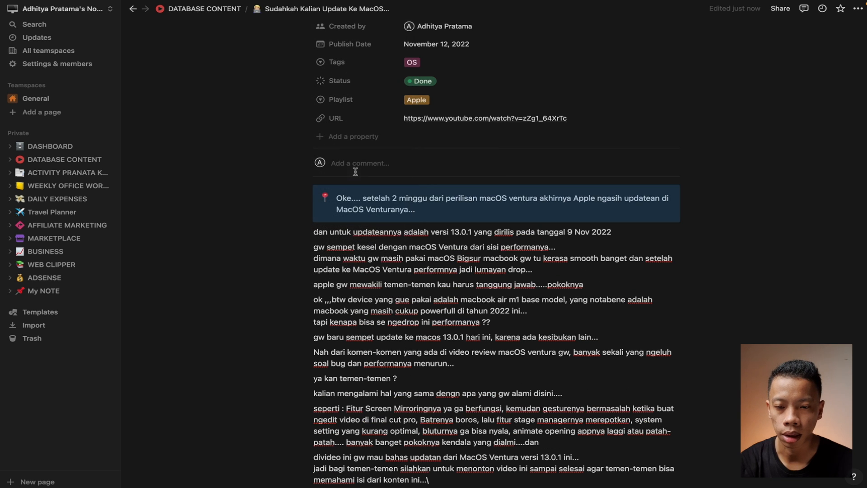
{"action": "left_click", "coordinate": [324, 199]}
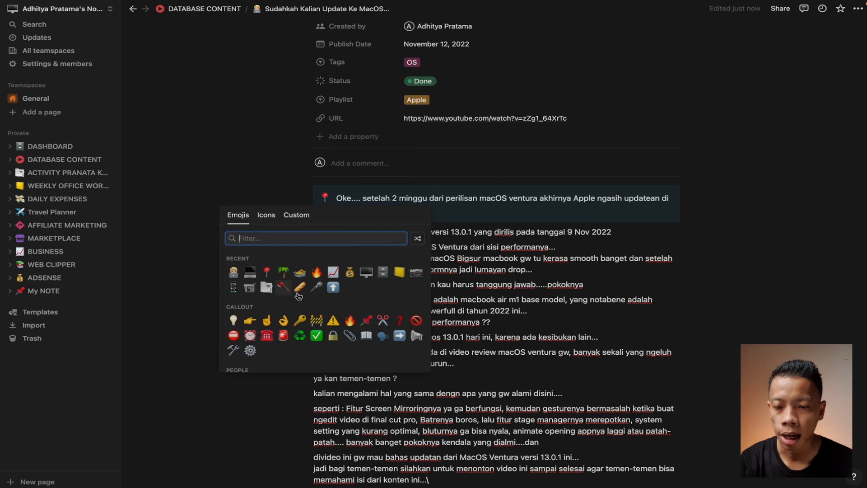
{"action": "left_click", "coordinate": [333, 287]}
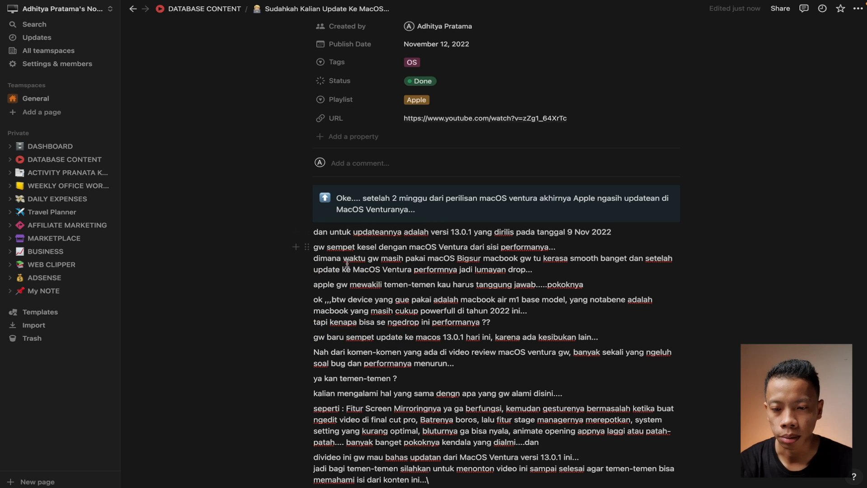
Turn the 'gw sempet kesel dengan macOS Ventura' paragraph into a quote block
{"action": "left_click", "coordinate": [309, 247]}
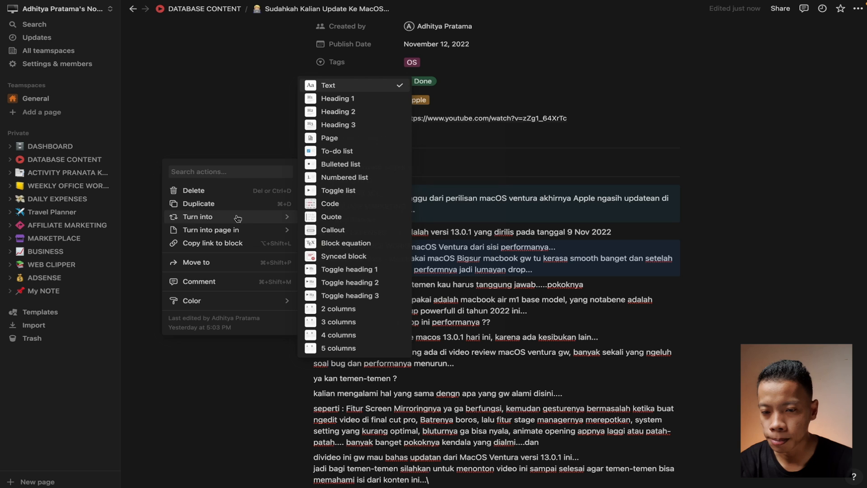
{"action": "mouse_move", "coordinate": [277, 216]}
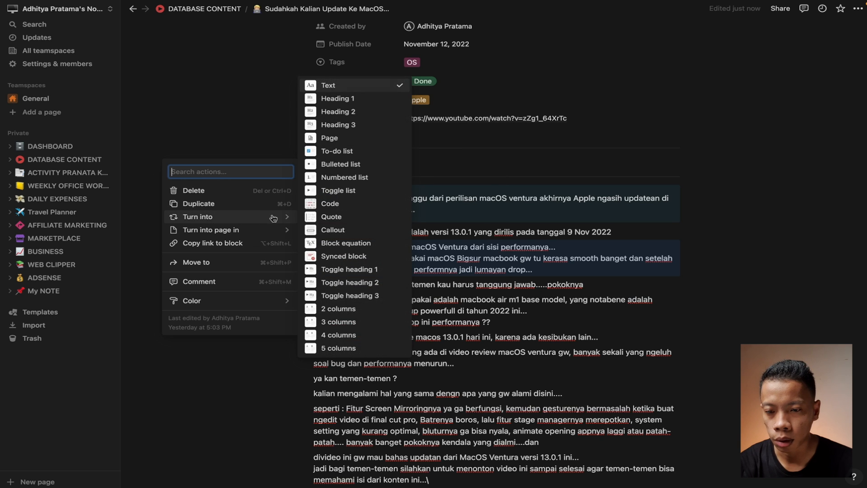
{"action": "left_click", "coordinate": [327, 216]}
{"action": "left_click", "coordinate": [790, 244]}
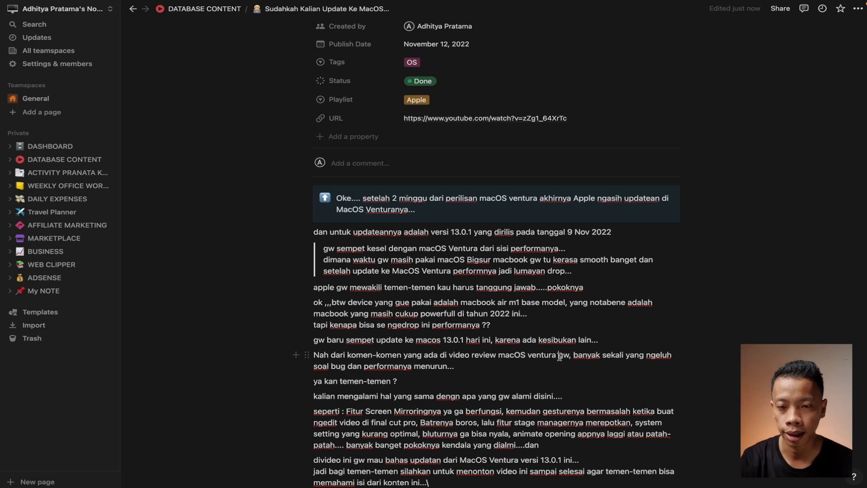
{"action": "scroll", "coordinate": [559, 357], "scroll_direction": "up", "scroll_amount": 5}
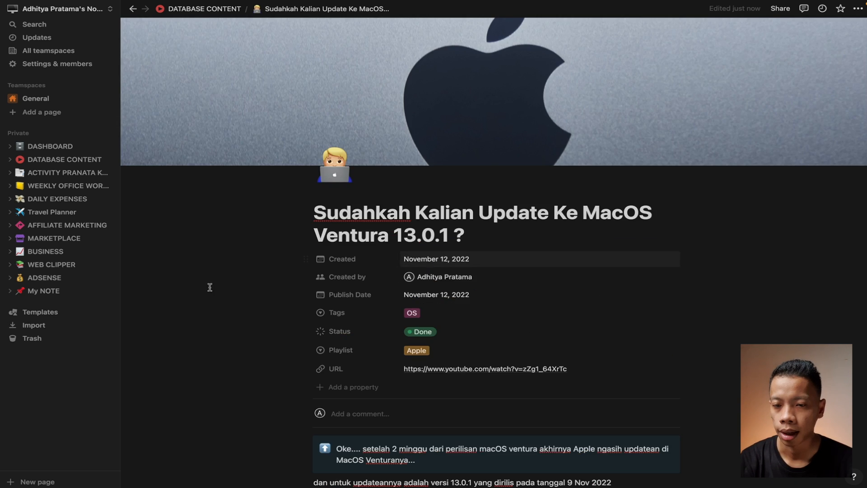
Go back from the article, open Catatan Tambahan, then return to ACTIVITY PRANATA KOMPUTER's AK-2022 table
{"action": "left_click", "coordinate": [133, 9]}
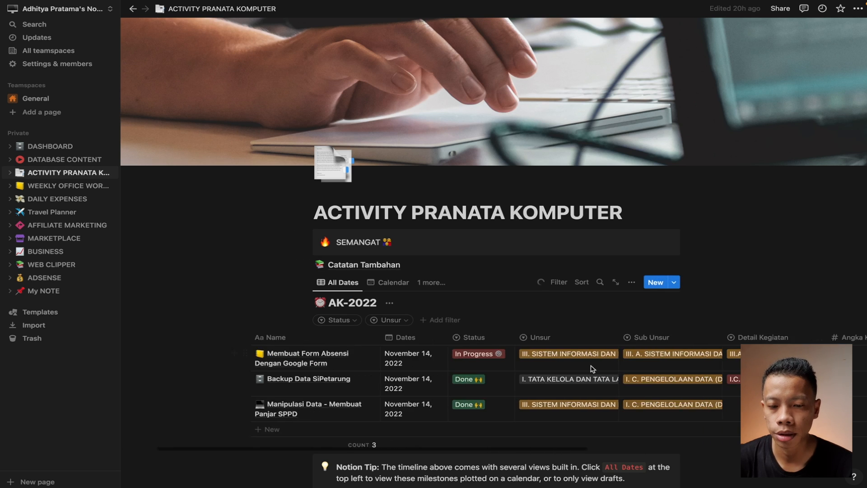
{"action": "scroll", "coordinate": [593, 369], "scroll_direction": "right", "scroll_amount": 3}
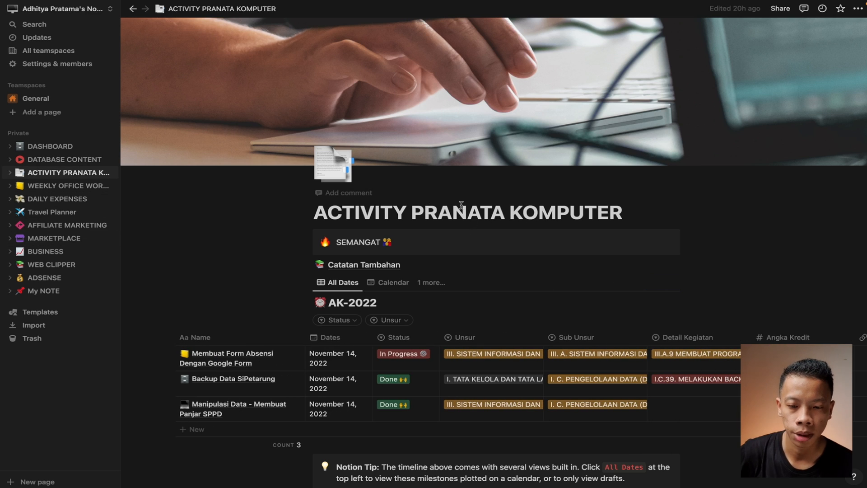
{"action": "scroll", "coordinate": [401, 312], "scroll_direction": "down", "scroll_amount": 2}
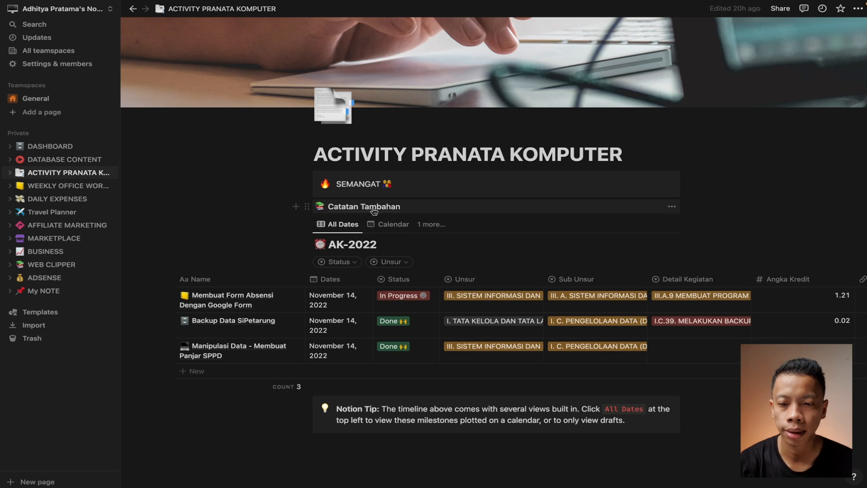
{"action": "left_click", "coordinate": [347, 208]}
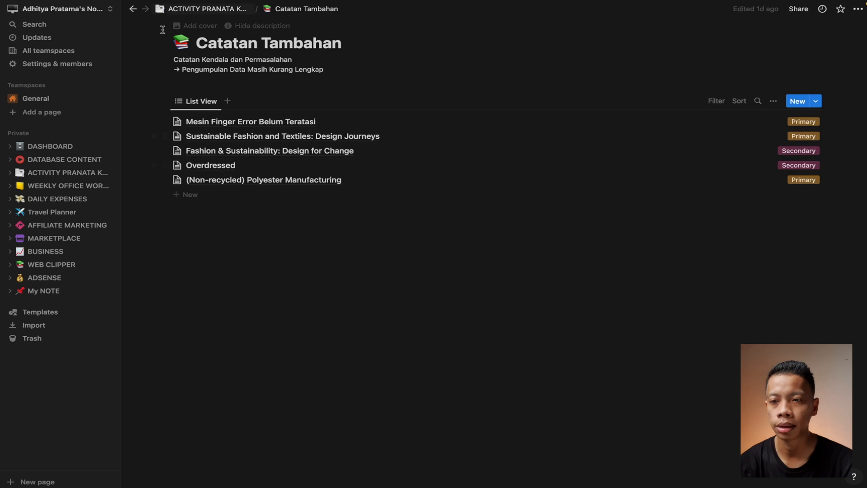
{"action": "left_click", "coordinate": [132, 8]}
{"action": "scroll", "coordinate": [510, 301], "scroll_direction": "right", "scroll_amount": 5}
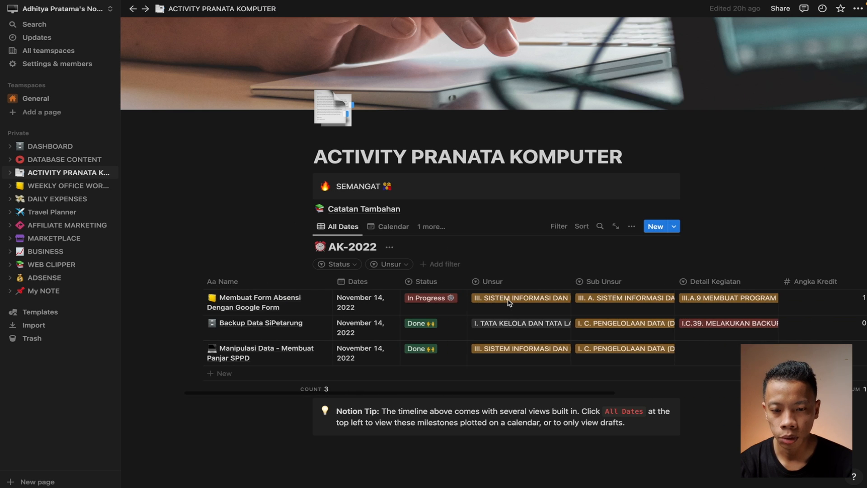
{"action": "scroll", "coordinate": [510, 303], "scroll_direction": "right", "scroll_amount": 3}
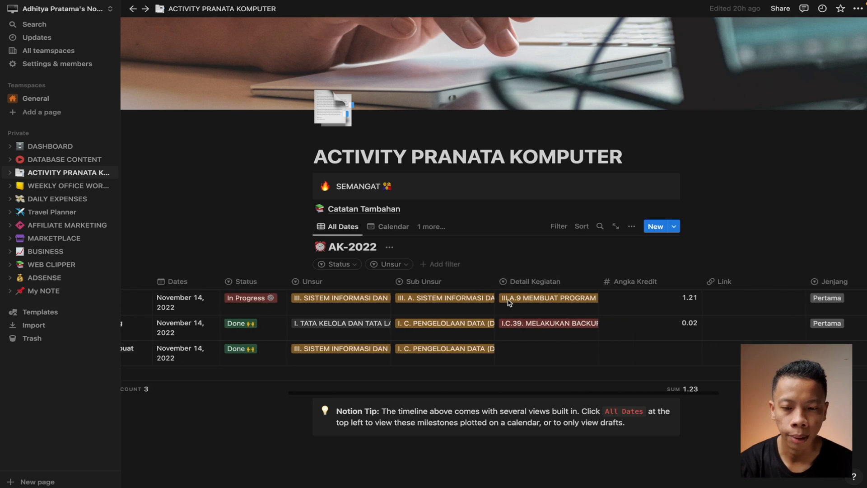
{"action": "scroll", "coordinate": [510, 302], "scroll_direction": "left", "scroll_amount": 3}
{"action": "scroll", "coordinate": [509, 302], "scroll_direction": "down", "scroll_amount": 3}
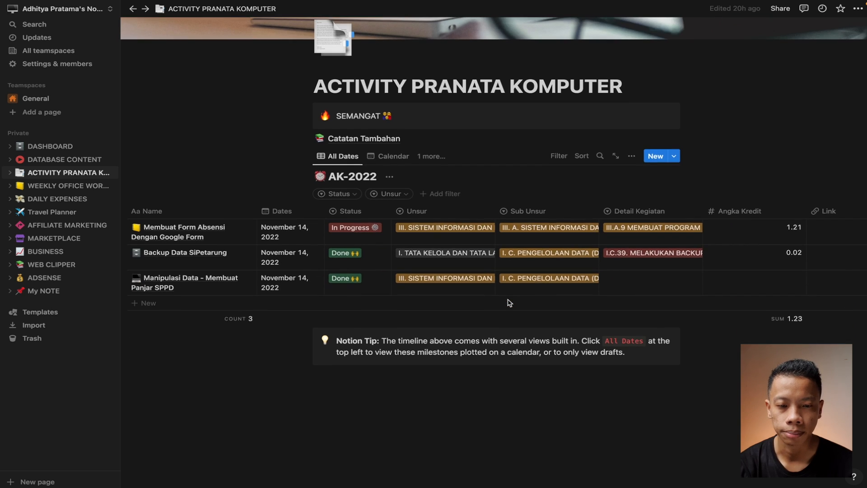
{"action": "scroll", "coordinate": [509, 302], "scroll_direction": "up", "scroll_amount": 1}
{"action": "scroll", "coordinate": [531, 288], "scroll_direction": "left", "scroll_amount": 4}
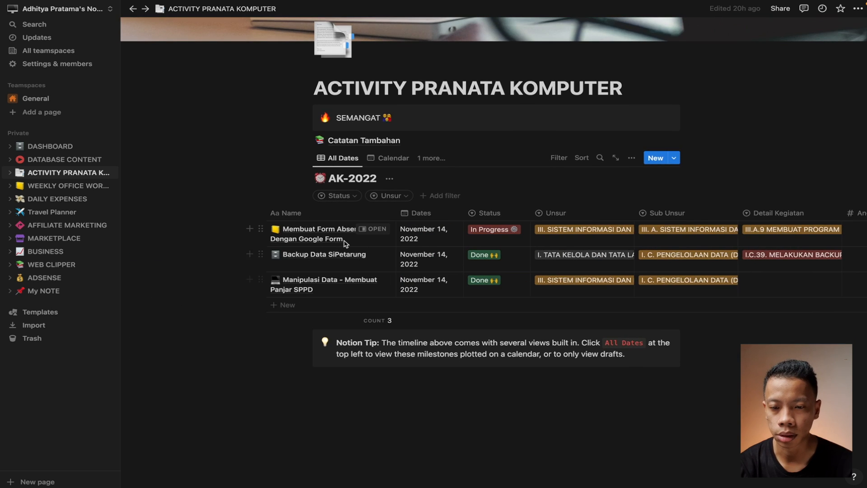
{"action": "left_click", "coordinate": [373, 231]}
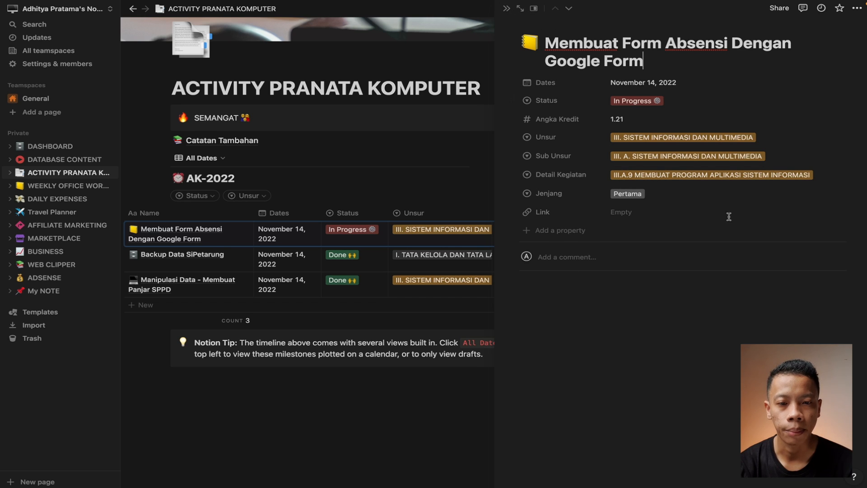
{"action": "left_click", "coordinate": [505, 9]}
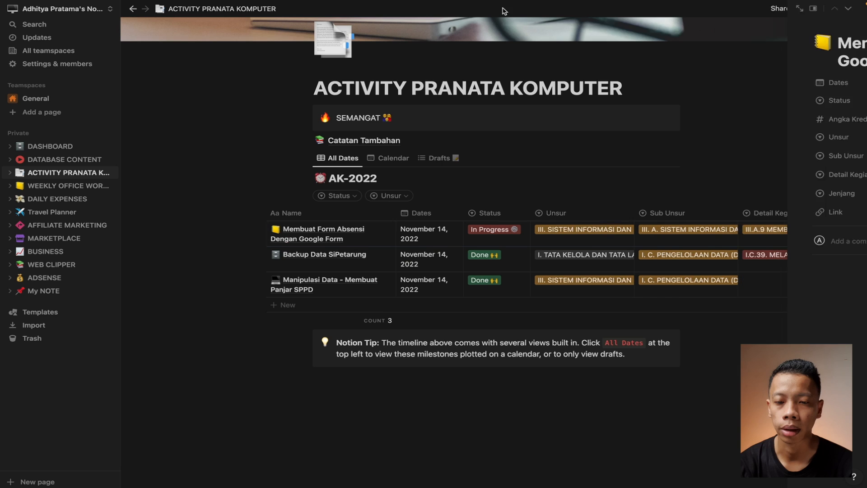
{"action": "scroll", "coordinate": [597, 267], "scroll_direction": "right", "scroll_amount": 5}
{"action": "scroll", "coordinate": [597, 266], "scroll_direction": "right", "scroll_amount": 5}
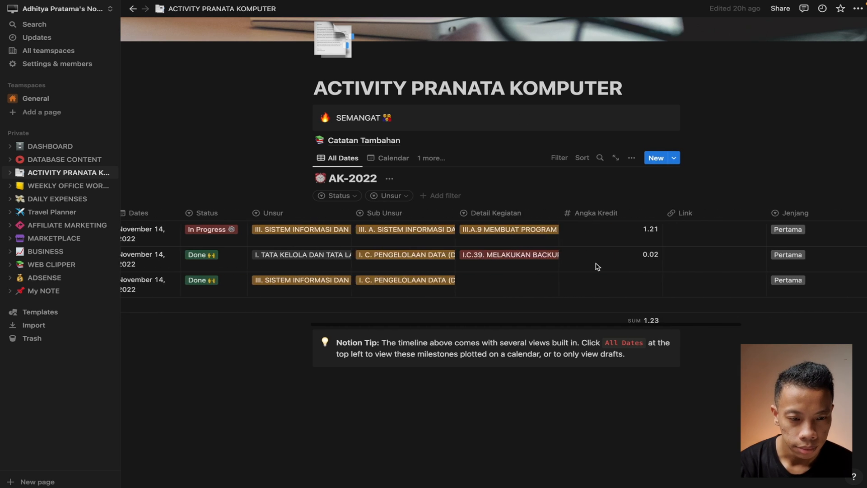
{"action": "scroll", "coordinate": [598, 267], "scroll_direction": "left", "scroll_amount": 6}
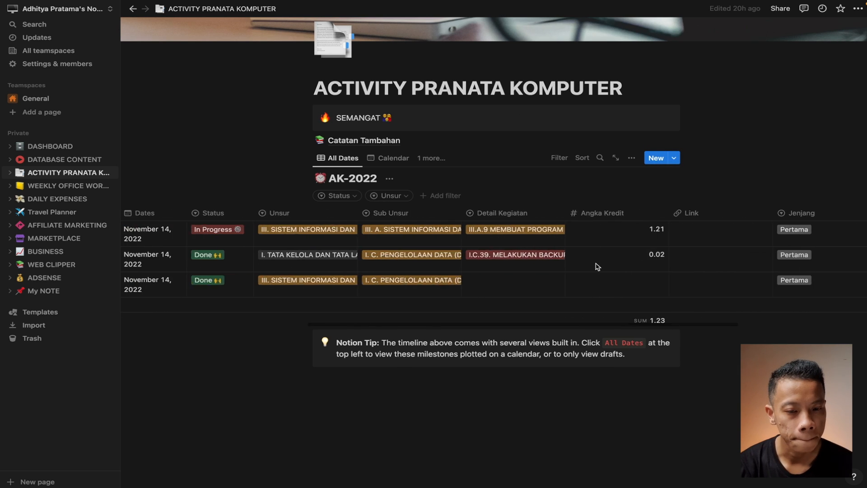
{"action": "scroll", "coordinate": [597, 266], "scroll_direction": "right", "scroll_amount": 3}
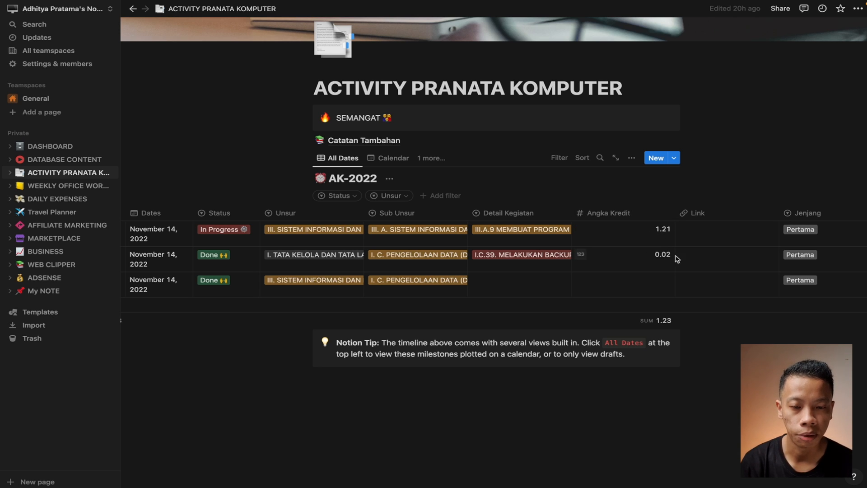
Enter 0.9 as the third row's Angka Kredit and check the column sum of 2.13
{"action": "left_click", "coordinate": [657, 282]}
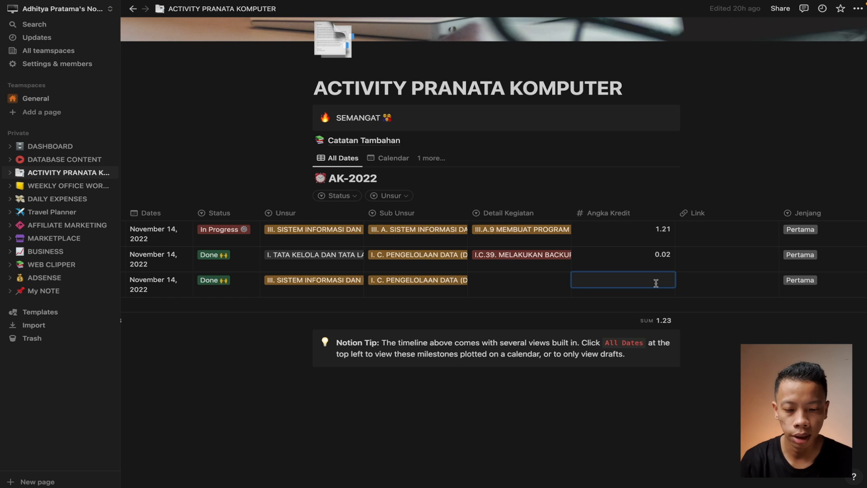
{"action": "type", "text": "0.9"}
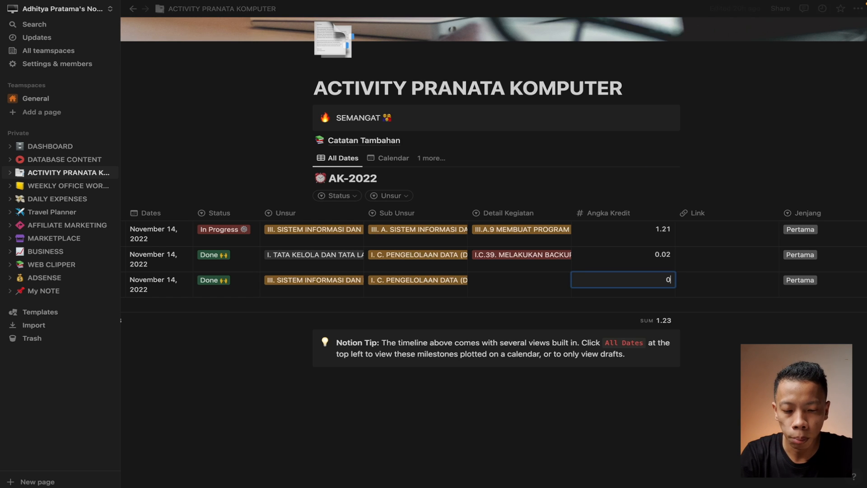
{"action": "key", "text": "Return"}
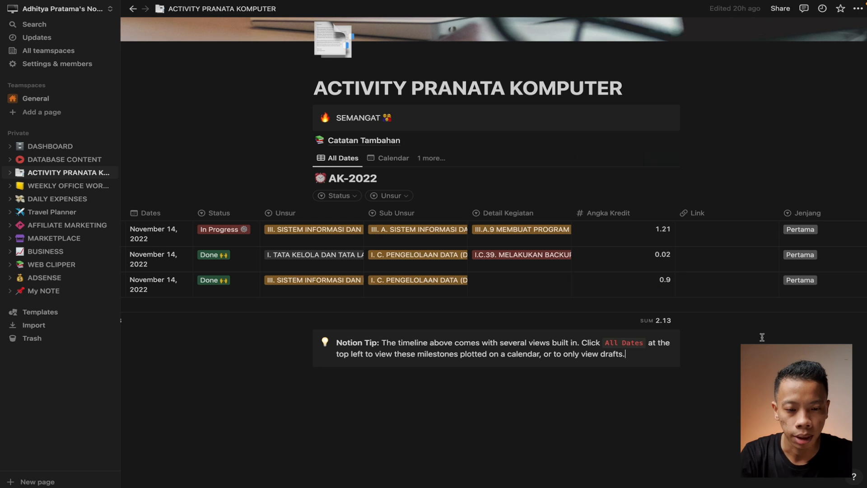
{"action": "left_click", "coordinate": [651, 325]}
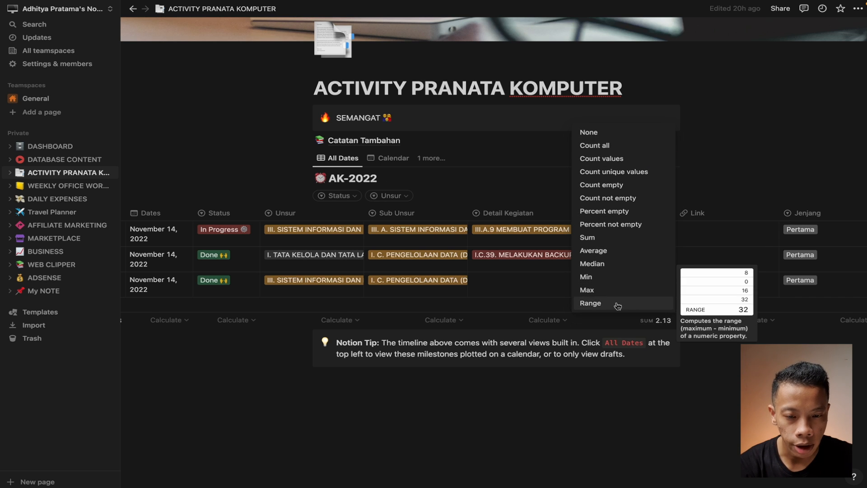
{"action": "left_click", "coordinate": [699, 389]}
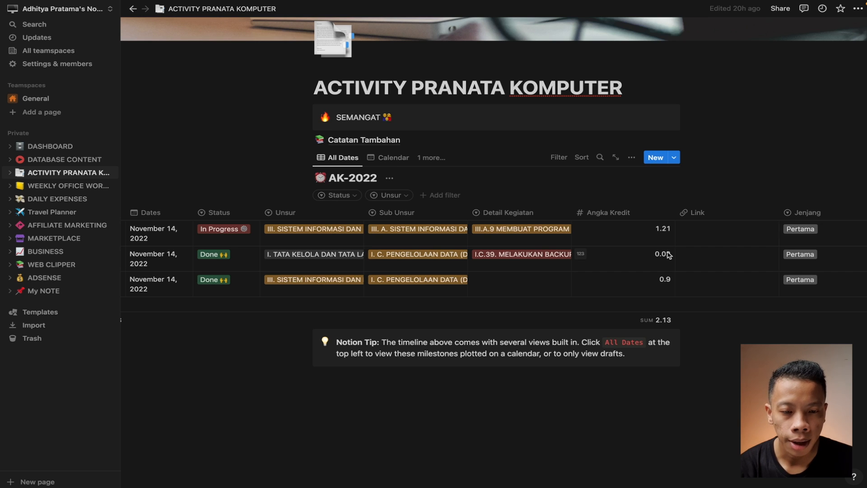
{"action": "scroll", "coordinate": [668, 254], "scroll_direction": "right", "scroll_amount": 3}
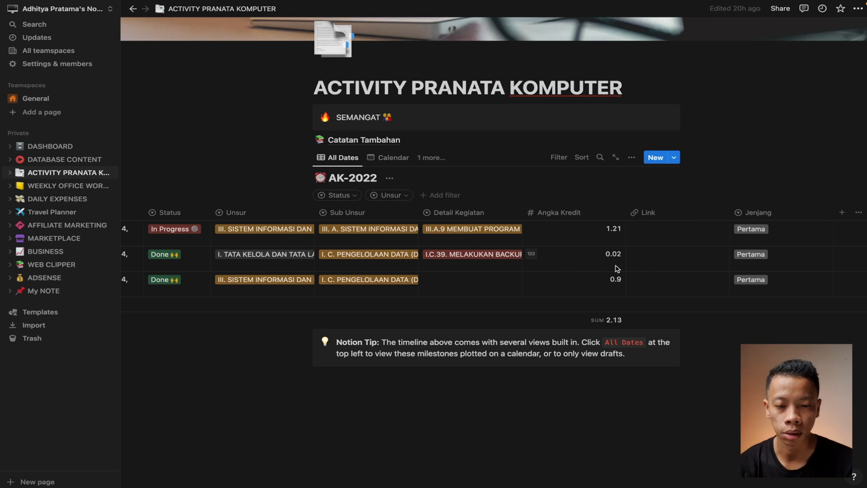
{"action": "scroll", "coordinate": [617, 269], "scroll_direction": "left", "scroll_amount": 3}
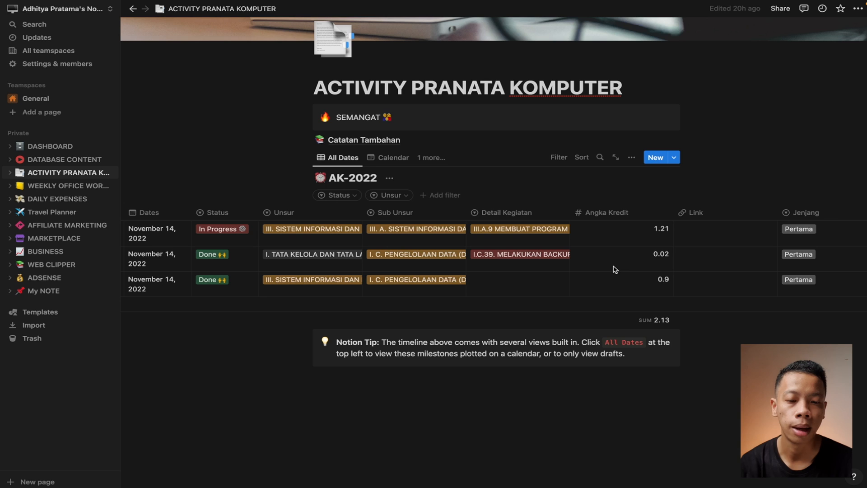
{"action": "scroll", "coordinate": [615, 270], "scroll_direction": "left", "scroll_amount": 3}
{"action": "scroll", "coordinate": [616, 270], "scroll_direction": "right", "scroll_amount": 2}
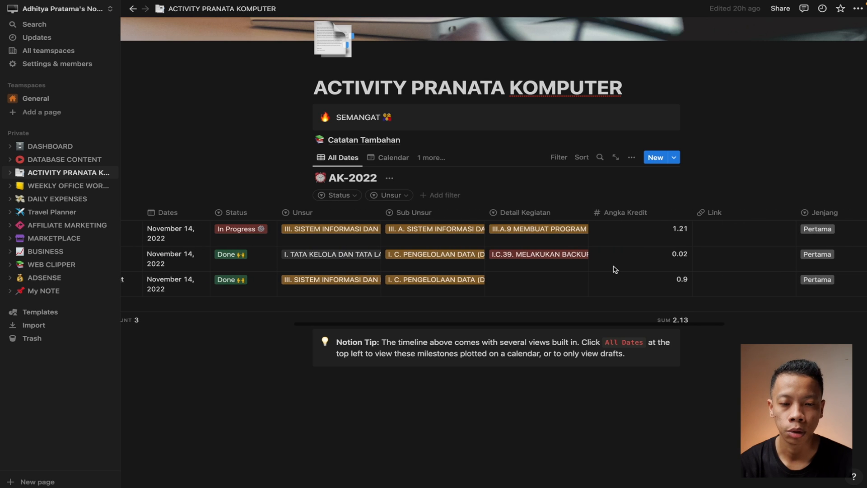
{"action": "scroll", "coordinate": [615, 270], "scroll_direction": "right", "scroll_amount": 2}
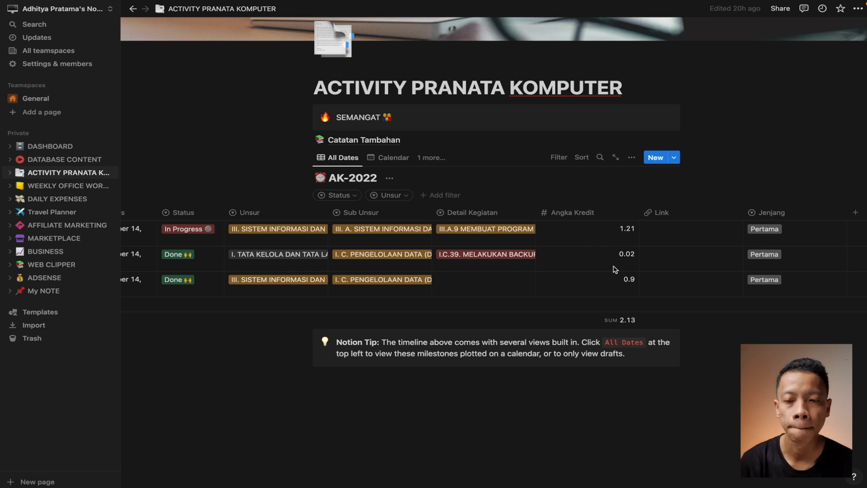
{"action": "scroll", "coordinate": [615, 270], "scroll_direction": "left", "scroll_amount": 6}
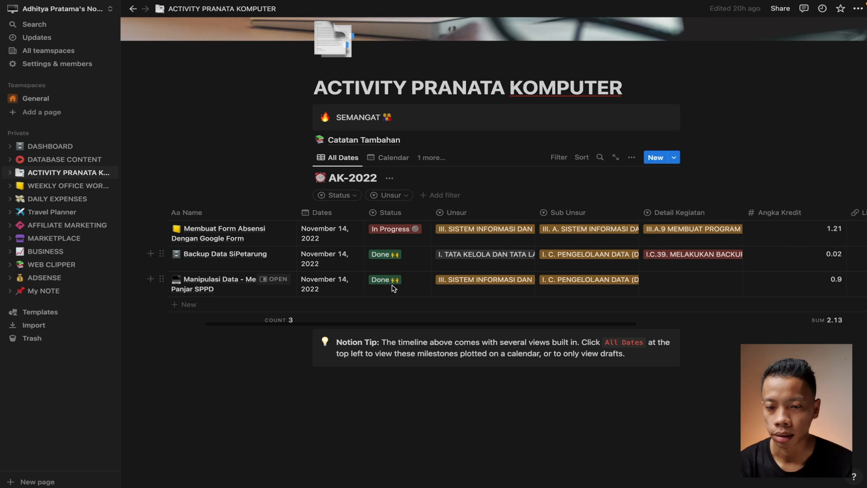
{"action": "scroll", "coordinate": [384, 96], "scroll_direction": "down", "scroll_amount": 1}
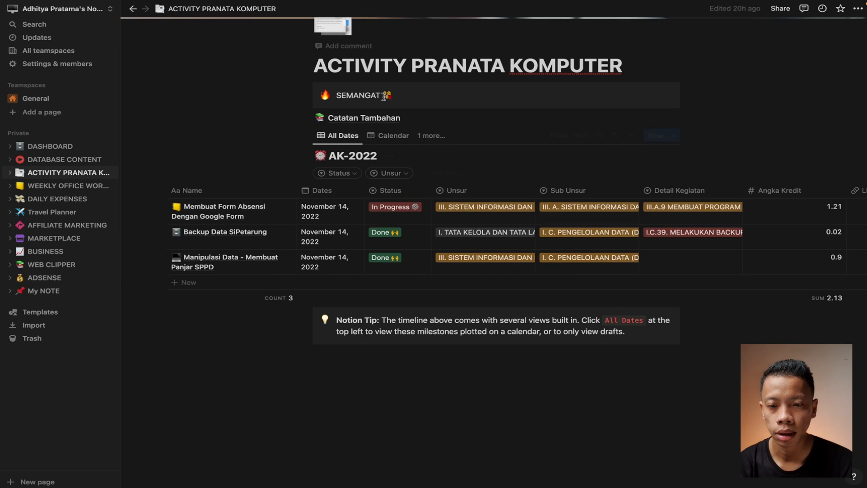
{"action": "left_click", "coordinate": [389, 136]}
{"action": "scroll", "coordinate": [409, 364], "scroll_direction": "down", "scroll_amount": 1}
{"action": "scroll", "coordinate": [410, 365], "scroll_direction": "up", "scroll_amount": 1}
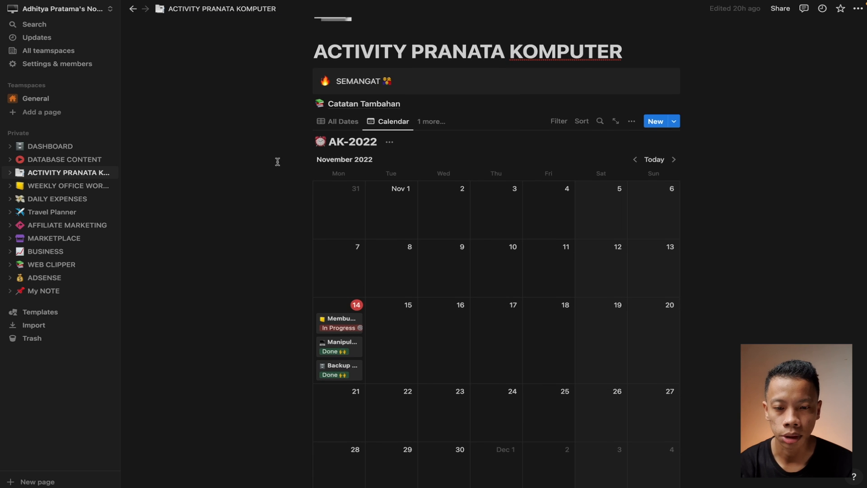
{"action": "scroll", "coordinate": [497, 262], "scroll_direction": "down", "scroll_amount": 2}
{"action": "scroll", "coordinate": [399, 255], "scroll_direction": "up", "scroll_amount": 3}
{"action": "scroll", "coordinate": [430, 368], "scroll_direction": "down", "scroll_amount": 2}
{"action": "scroll", "coordinate": [429, 367], "scroll_direction": "up", "scroll_amount": 2}
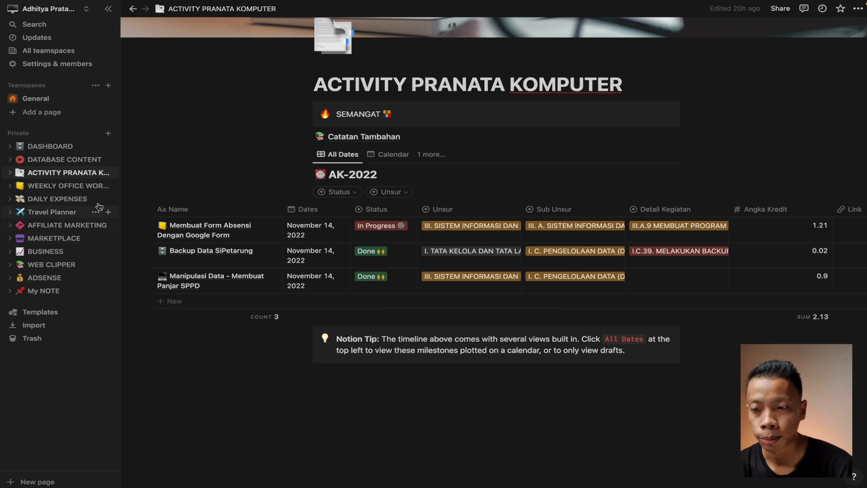
Open WEEKLY OFFICE WORKFLOW, insert a table under Sync Mesin Absen, then undo it
{"action": "left_click", "coordinate": [59, 186]}
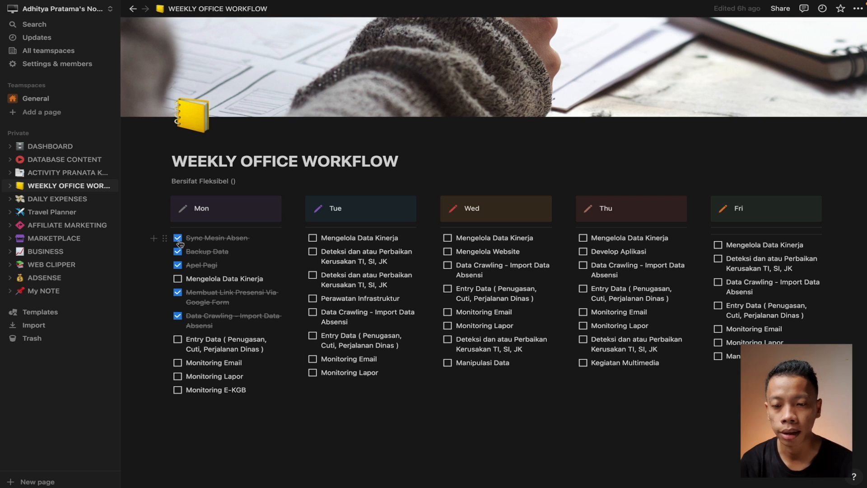
{"action": "left_click", "coordinate": [153, 238]}
{"action": "scroll", "coordinate": [266, 369], "scroll_direction": "down", "scroll_amount": 3}
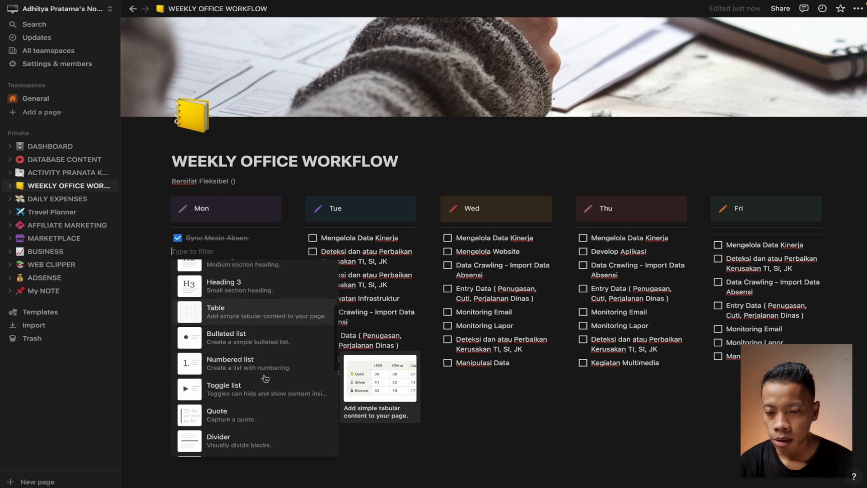
{"action": "left_click", "coordinate": [253, 309]}
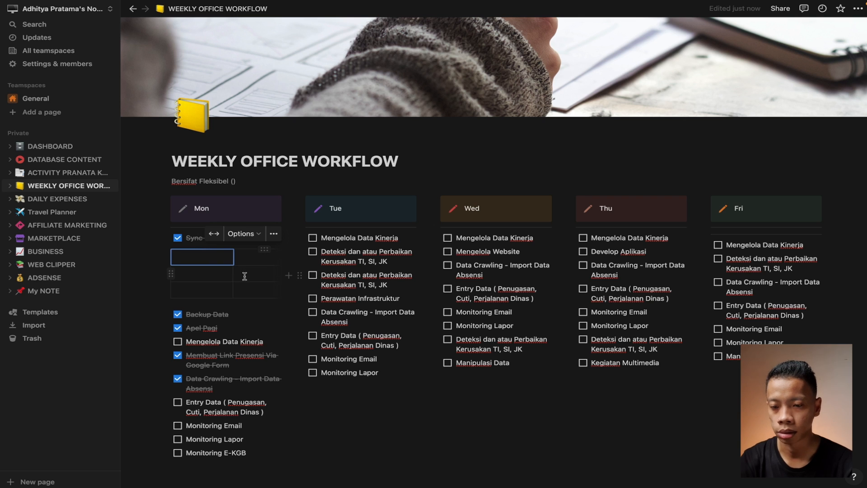
{"action": "key", "text": "ctrl+z"}
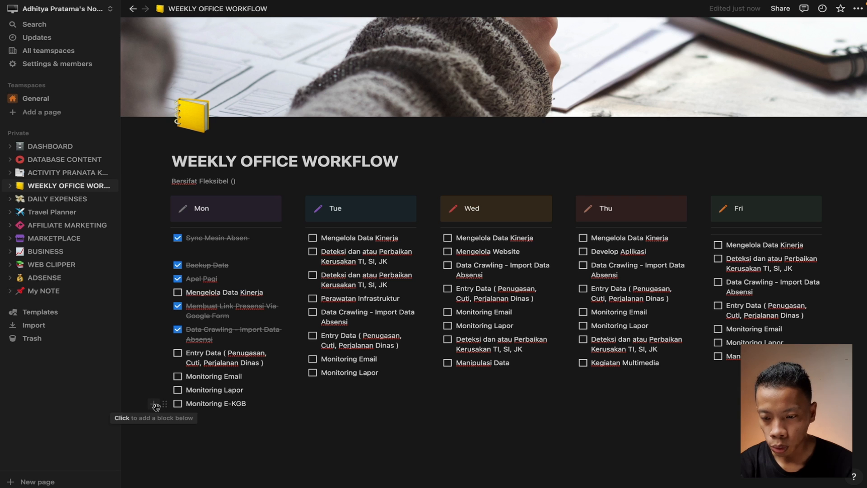
Give the Monitoring E-KGB task a brown background
{"action": "left_click", "coordinate": [165, 406]}
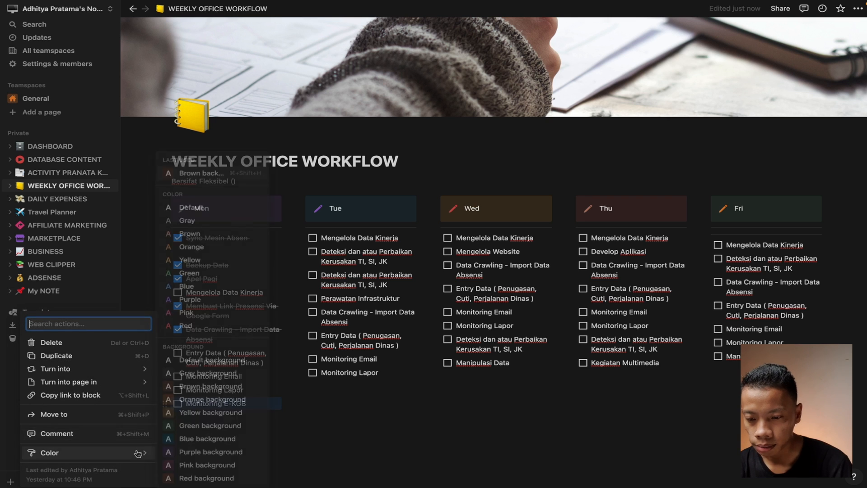
{"action": "mouse_move", "coordinate": [126, 449]}
{"action": "left_click", "coordinate": [248, 391]}
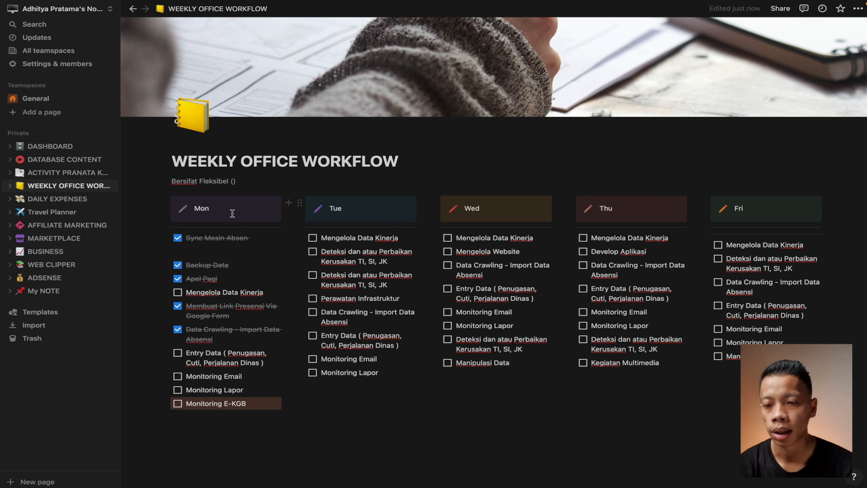
Change the Mon header icon to a chat bubble and the Tue icon to an orange asterisk
{"action": "left_click", "coordinate": [184, 210]}
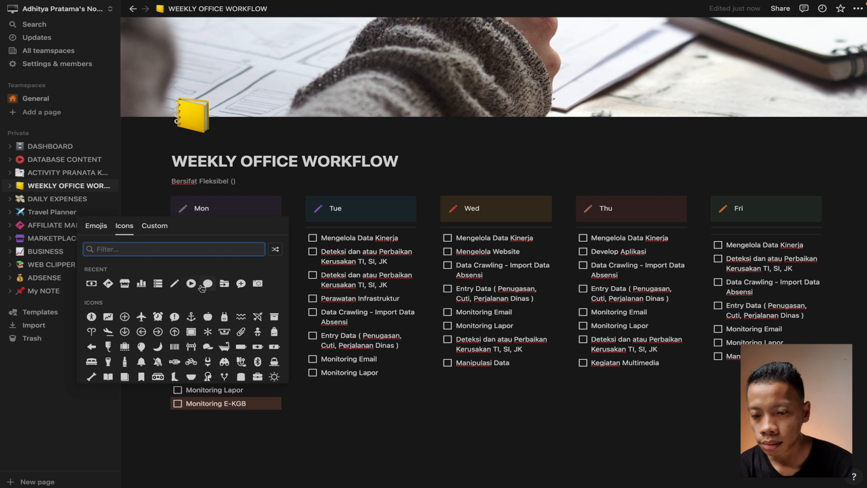
{"action": "left_click", "coordinate": [207, 284]}
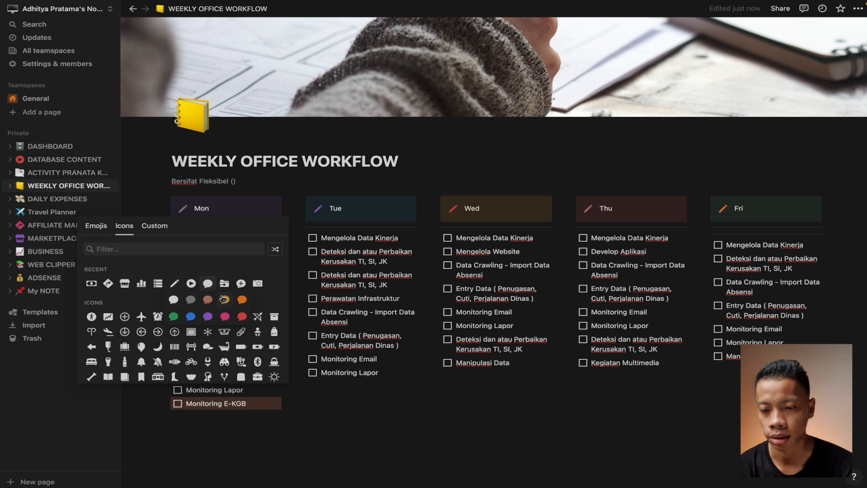
{"action": "key", "text": "Escape"}
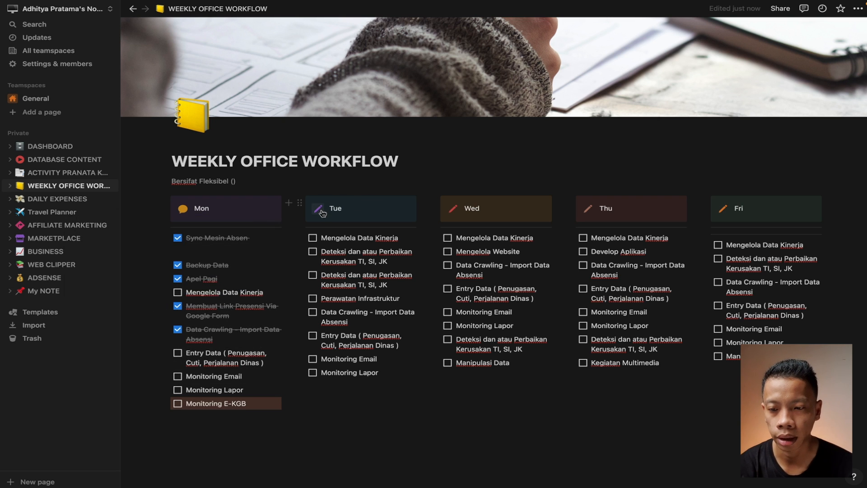
{"action": "left_click", "coordinate": [319, 210]}
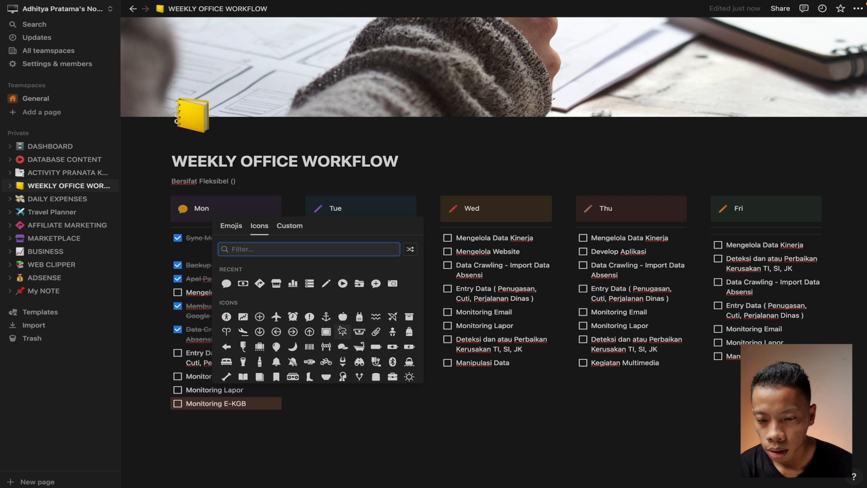
{"action": "left_click", "coordinate": [343, 332]}
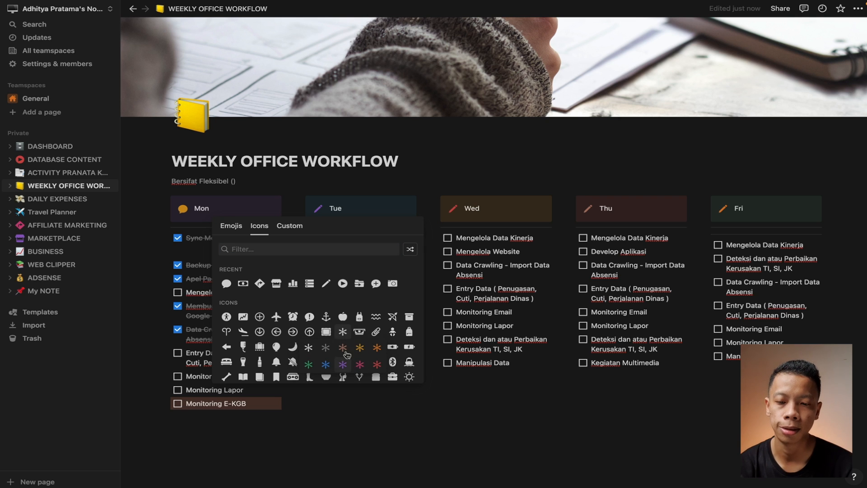
{"action": "left_click", "coordinate": [343, 345]}
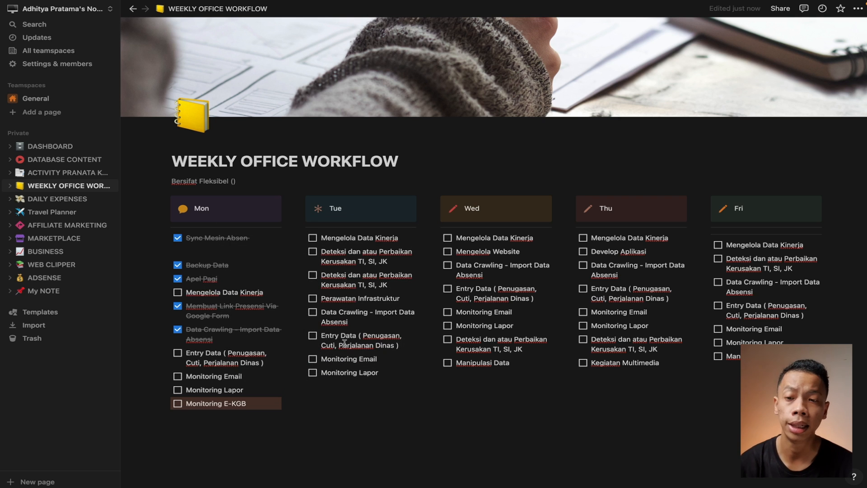
{"action": "scroll", "coordinate": [344, 343], "scroll_direction": "down", "scroll_amount": 2}
Open DAILY EXPENSES and scroll the Expenses table to see the Minyak entry's IDR 24,000.00 amount
{"action": "left_click", "coordinate": [82, 201]}
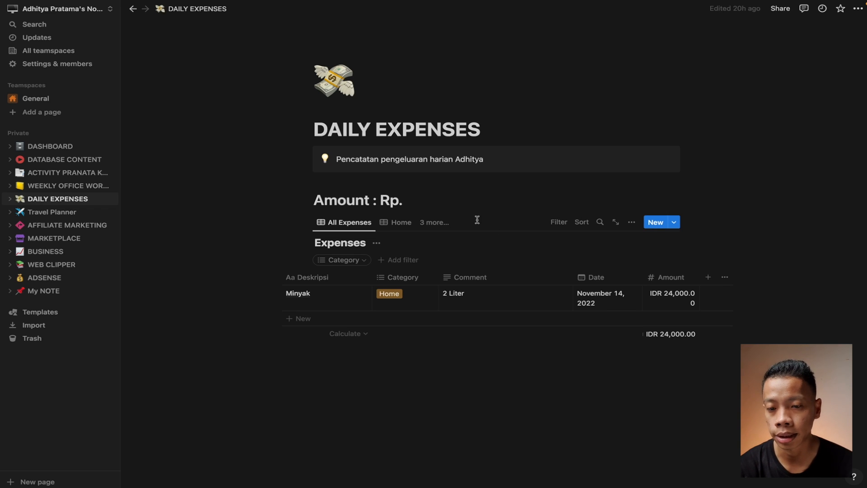
{"action": "scroll", "coordinate": [626, 303], "scroll_direction": "right", "scroll_amount": 1}
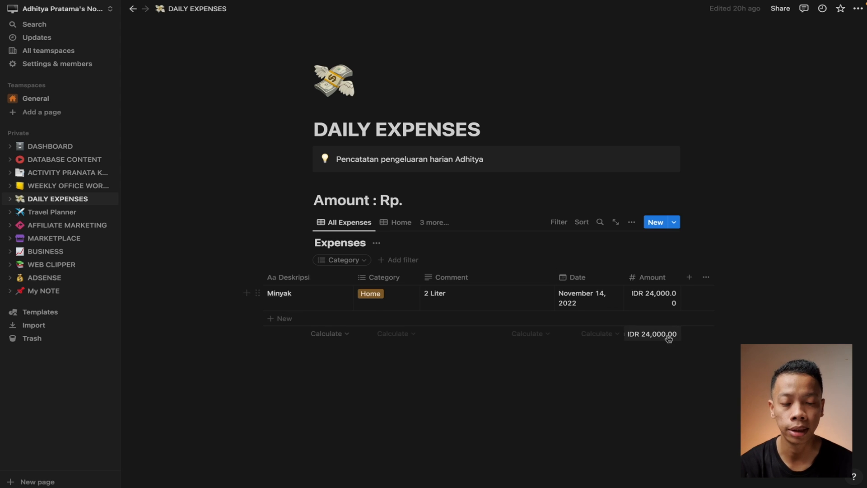
Open the Travel Planner page and switch its schedule to the Day 1 view
{"action": "left_click", "coordinate": [56, 217]}
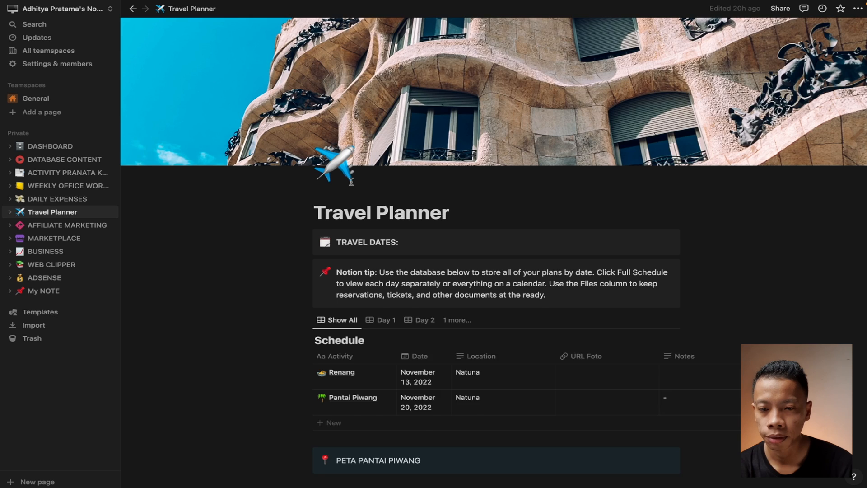
{"action": "scroll", "coordinate": [563, 309], "scroll_direction": "down", "scroll_amount": 3}
{"action": "scroll", "coordinate": [563, 309], "scroll_direction": "right", "scroll_amount": 5}
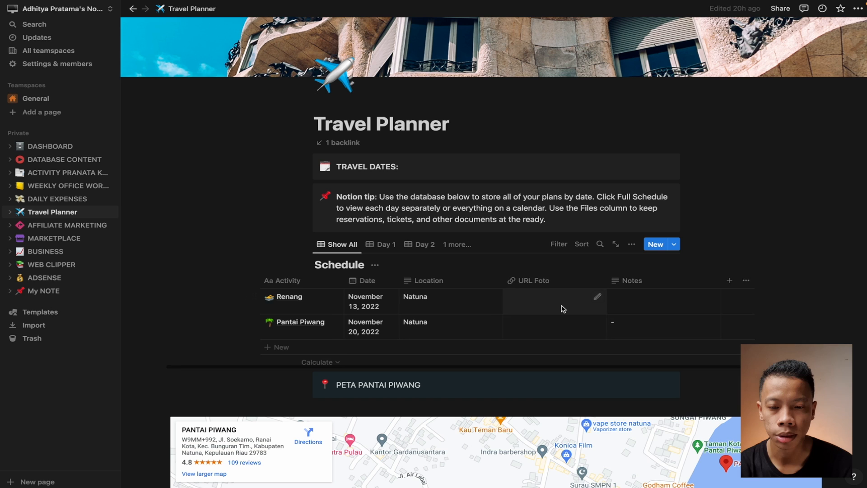
{"action": "scroll", "coordinate": [563, 309], "scroll_direction": "right", "scroll_amount": 2}
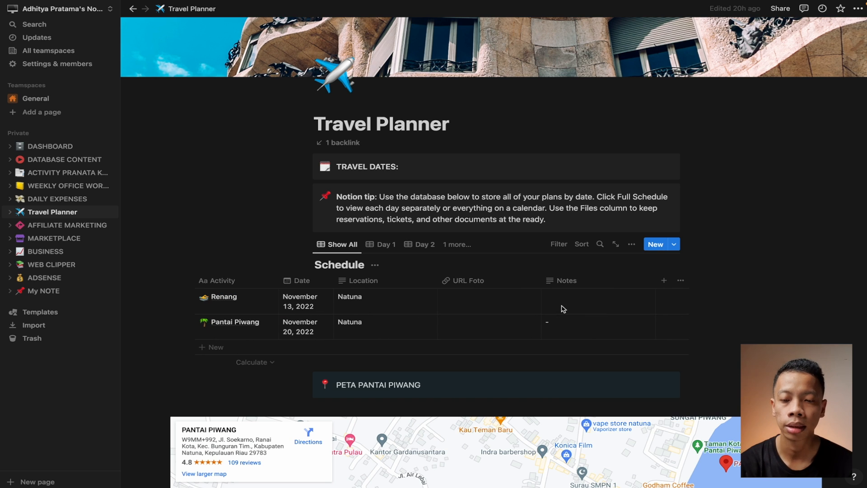
{"action": "left_click", "coordinate": [386, 245]}
{"action": "scroll", "coordinate": [391, 328], "scroll_direction": "down", "scroll_amount": 5}
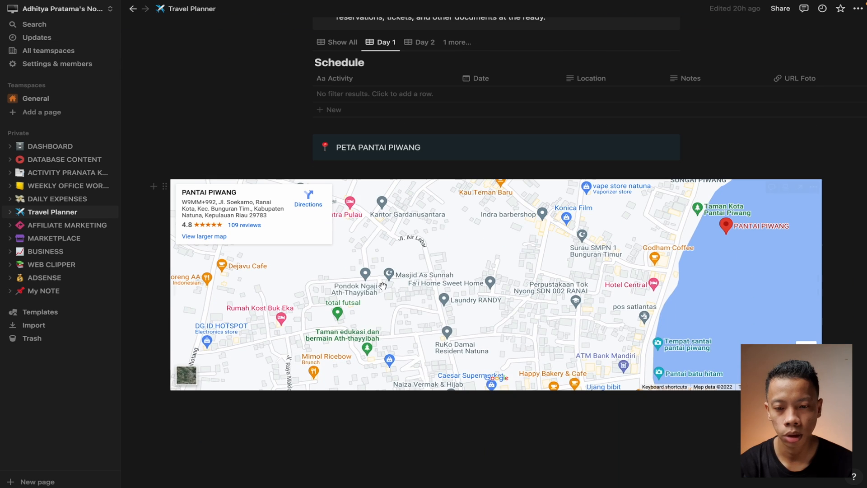
Insert an empty Google Map embed block beneath the Pantai Piwang map
{"action": "left_click", "coordinate": [153, 186]}
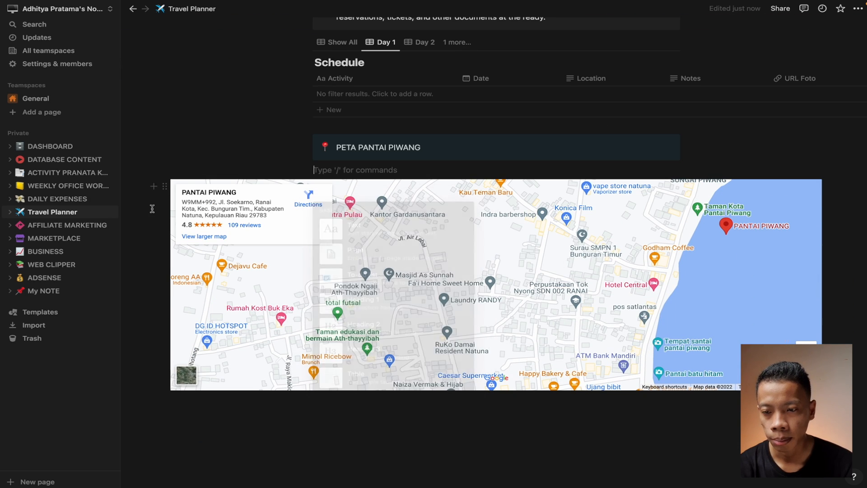
{"action": "scroll", "coordinate": [446, 300], "scroll_direction": "down", "scroll_amount": 10}
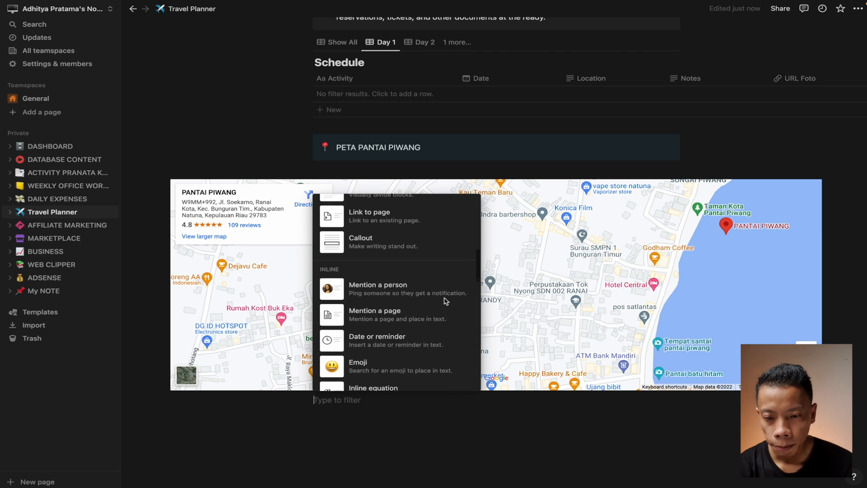
{"action": "scroll", "coordinate": [446, 301], "scroll_direction": "down", "scroll_amount": 8}
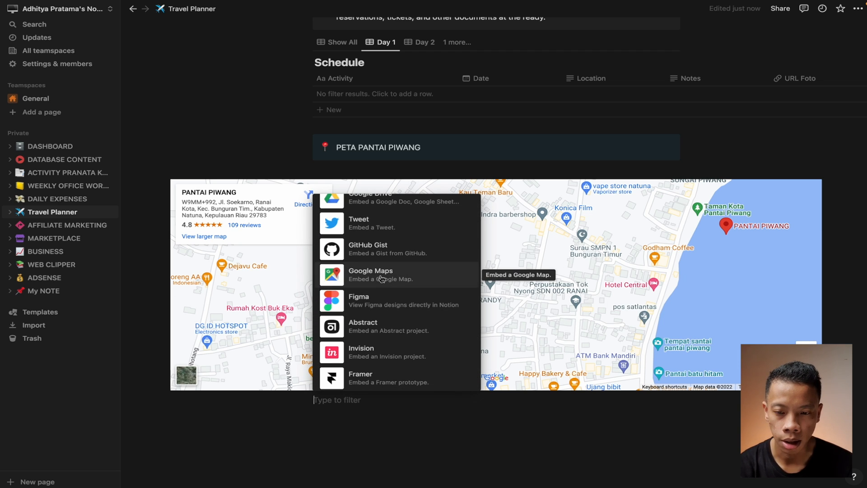
{"action": "left_click", "coordinate": [381, 279]}
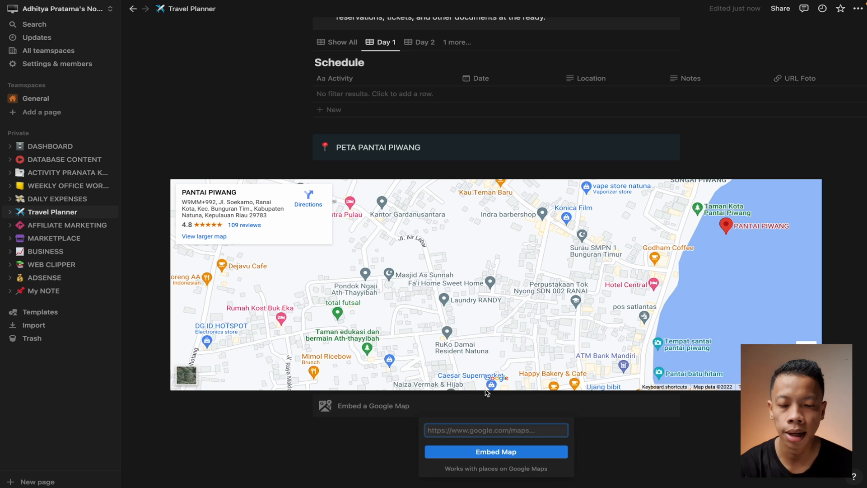
{"action": "scroll", "coordinate": [528, 378], "scroll_direction": "up", "scroll_amount": 1}
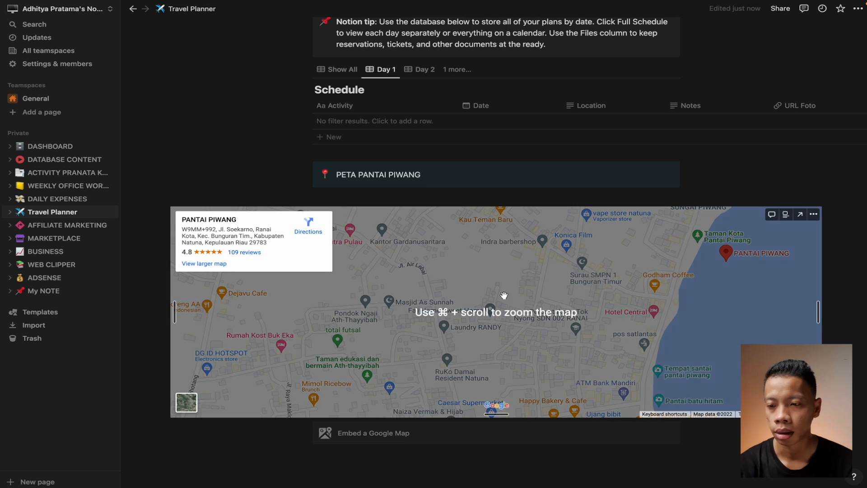
{"action": "left_click", "coordinate": [43, 229]}
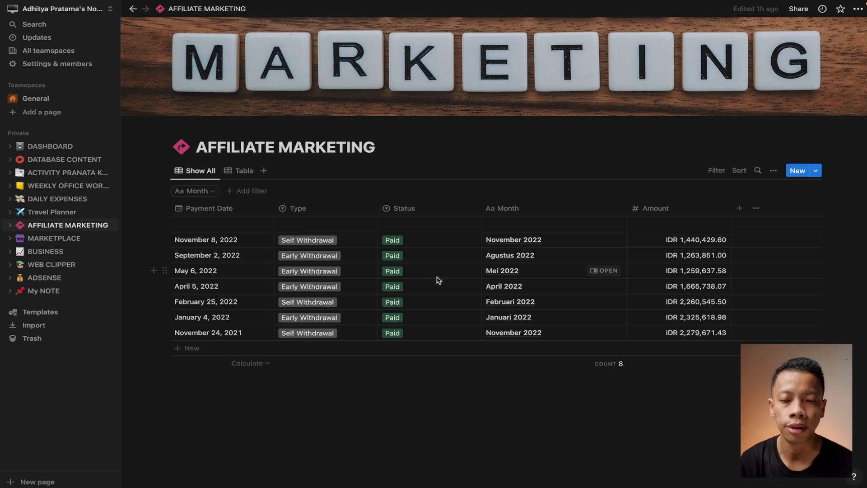
Remove the stray empty row and set the Amount column to show its sum, IDR 12,495,492.16
{"action": "left_click", "coordinate": [657, 354]}
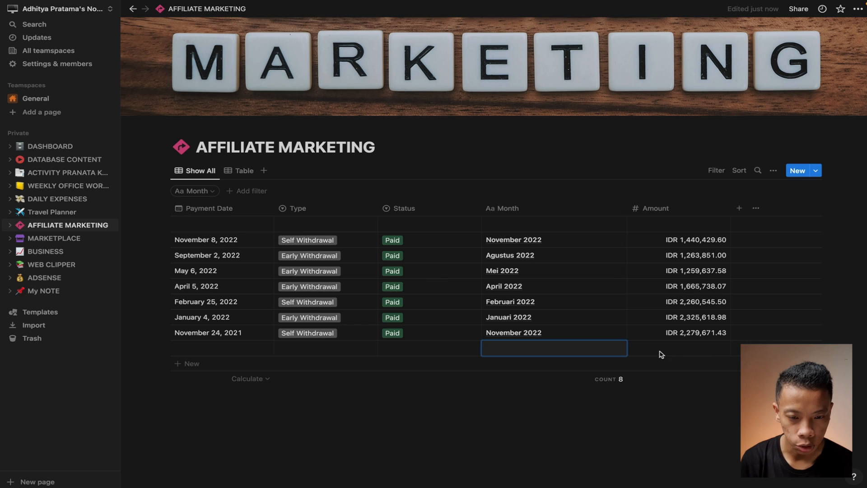
{"action": "key", "text": "Delete"}
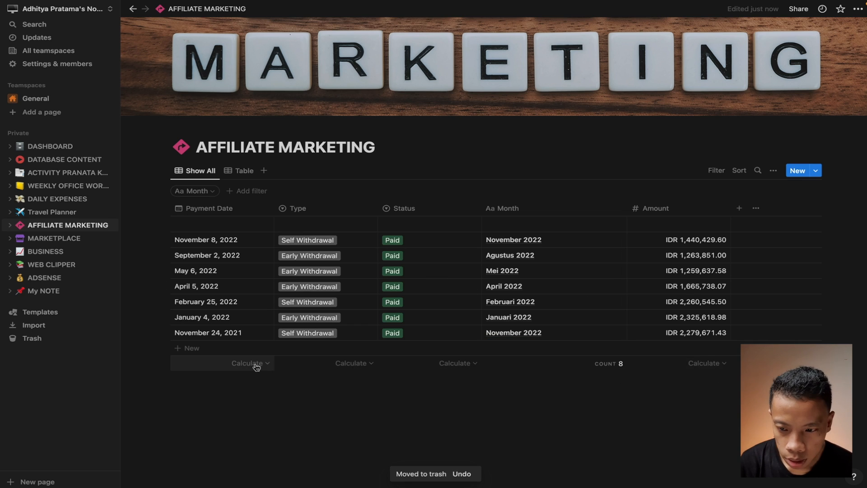
{"action": "left_click", "coordinate": [720, 366]}
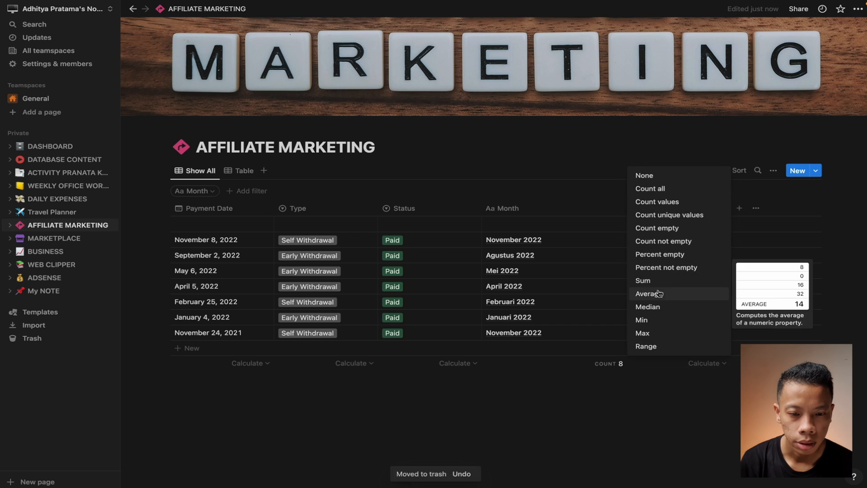
{"action": "left_click", "coordinate": [657, 280]}
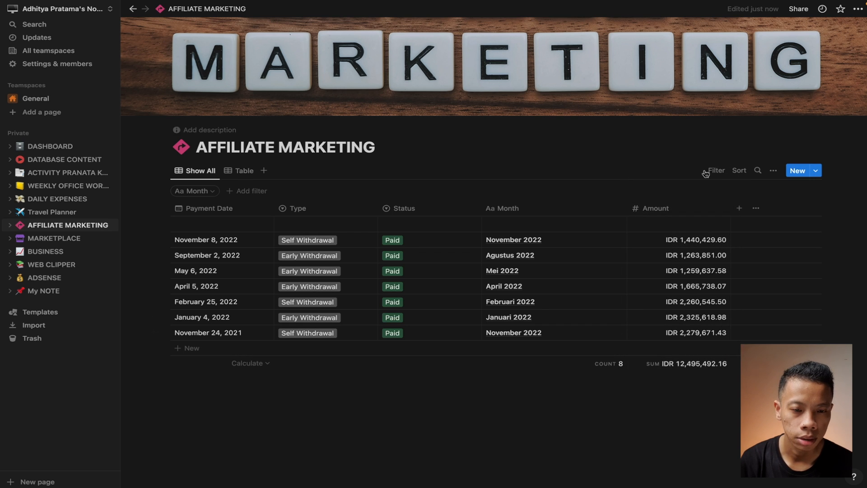
Look through MARKETPLACE and BUSINESS, then open WEB CLIPPER with its SIKEKAH entry
{"action": "left_click", "coordinate": [54, 238]}
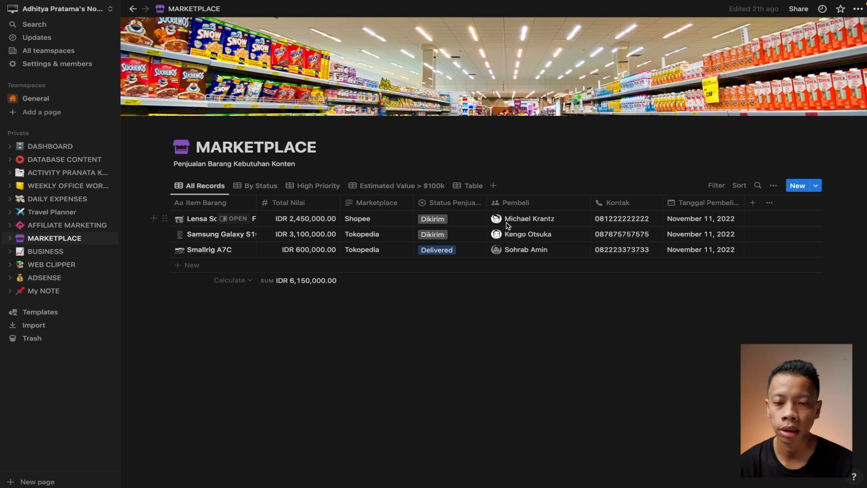
{"action": "left_click", "coordinate": [45, 252]}
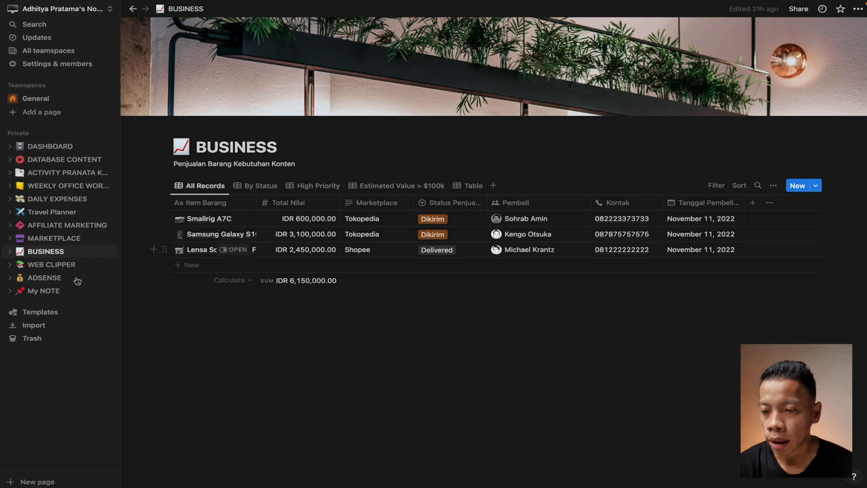
{"action": "left_click", "coordinate": [56, 238]}
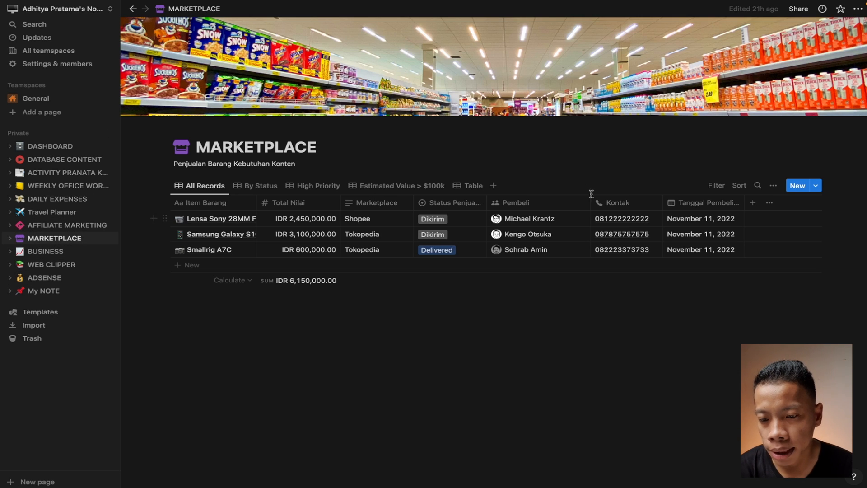
{"action": "left_click", "coordinate": [49, 266]}
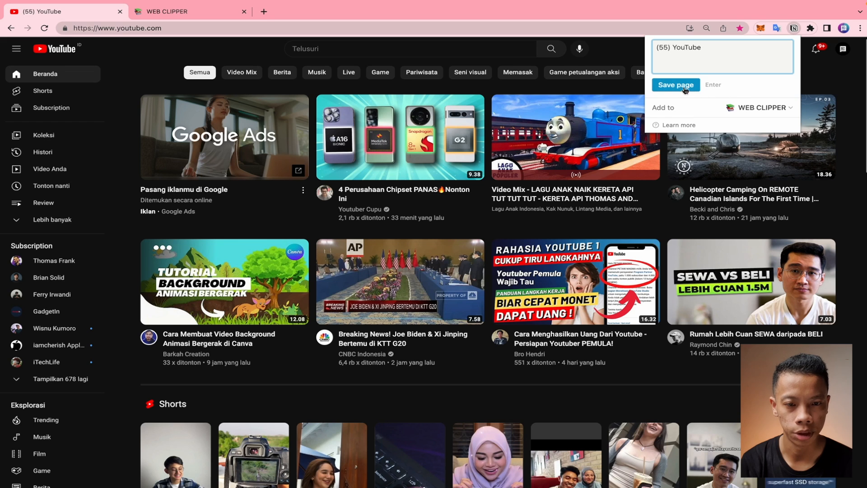
Clip the '(55) YouTube' page into Notion and confirm it in the WEB CLIPPER list
{"action": "left_click", "coordinate": [676, 87]}
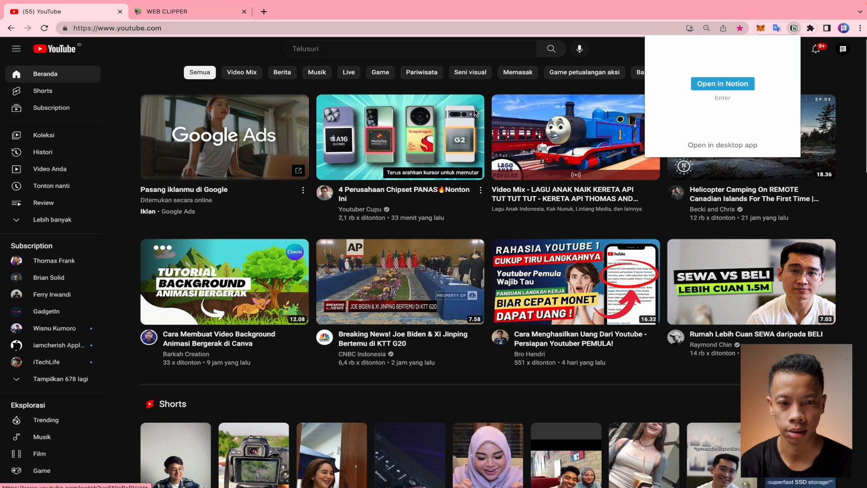
{"action": "left_click", "coordinate": [698, 83]}
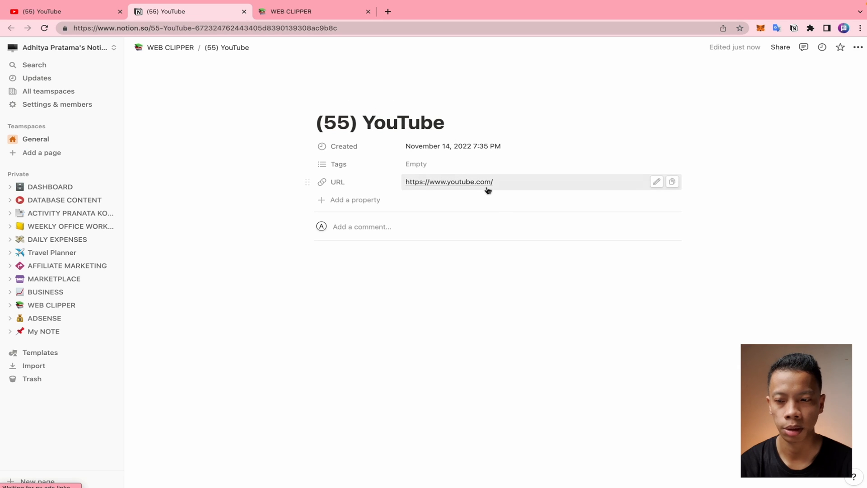
{"action": "left_click", "coordinate": [56, 305]}
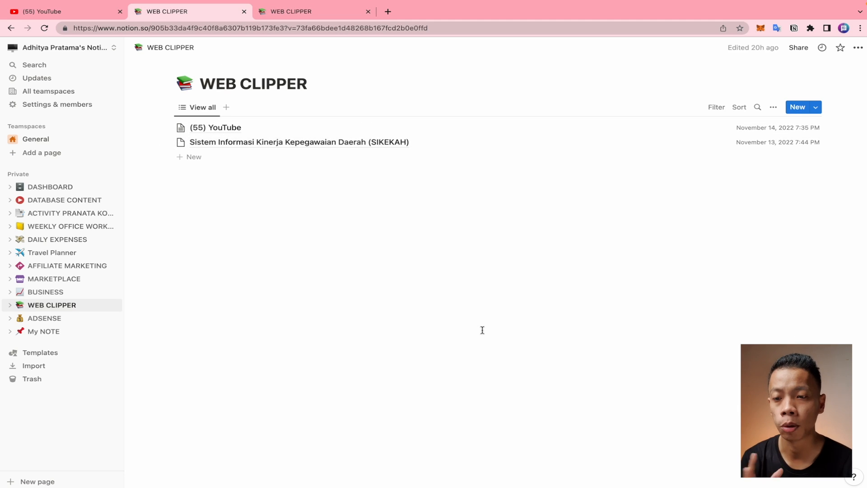
{"action": "key", "text": "ctrl+Up"}
{"action": "key", "text": "ctrl+Left"}
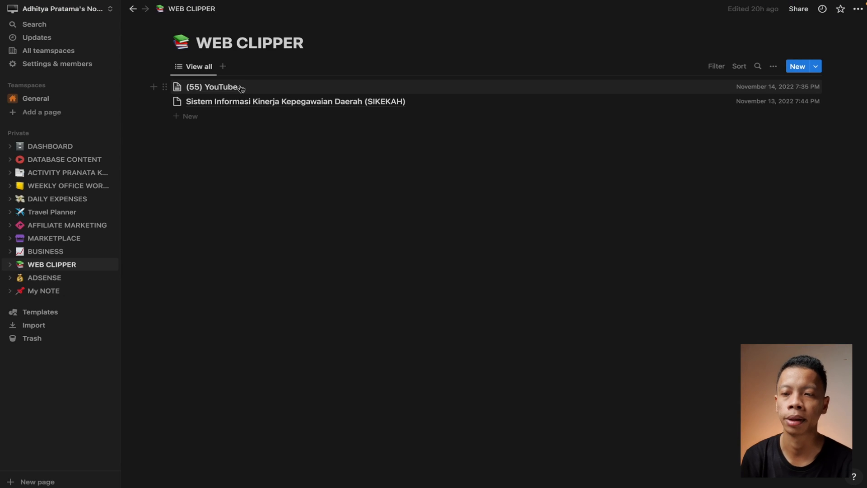
On My NOTE, type 'hehehehe' and insert a table widened to six columns below it
{"action": "left_click", "coordinate": [59, 295]}
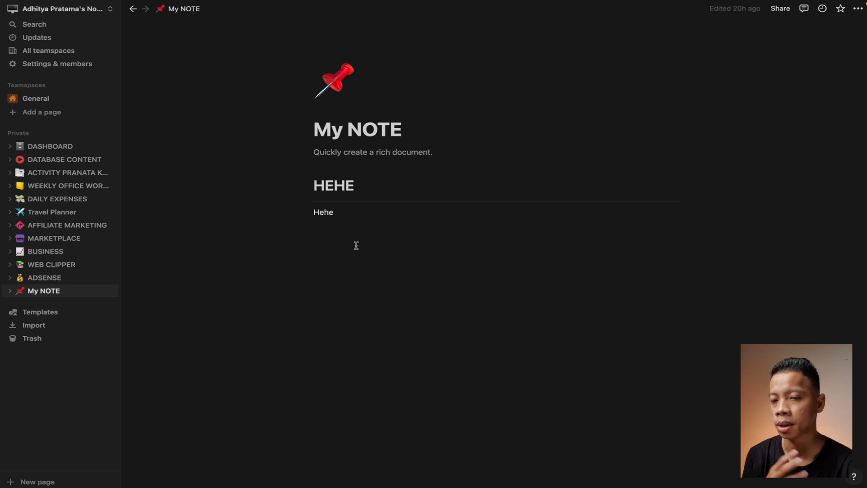
{"action": "type", "text": "hehehehehasasa"}
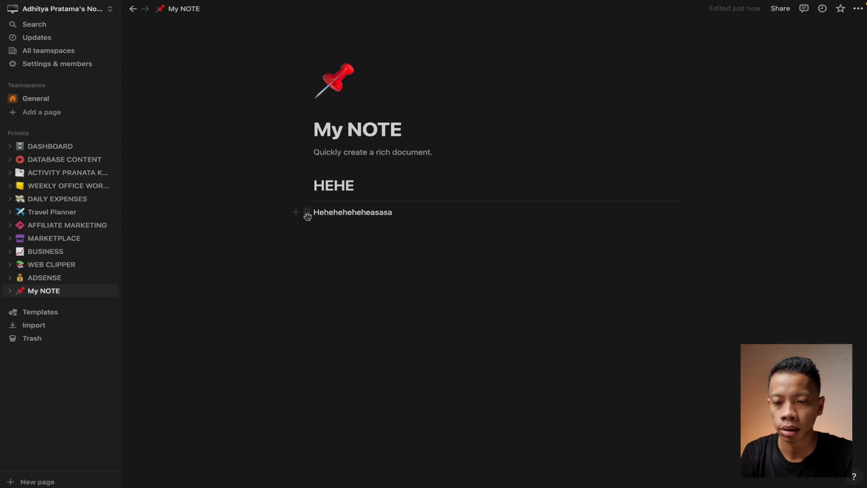
{"action": "left_click", "coordinate": [296, 213]}
{"action": "scroll", "coordinate": [375, 334], "scroll_direction": "down", "scroll_amount": 3}
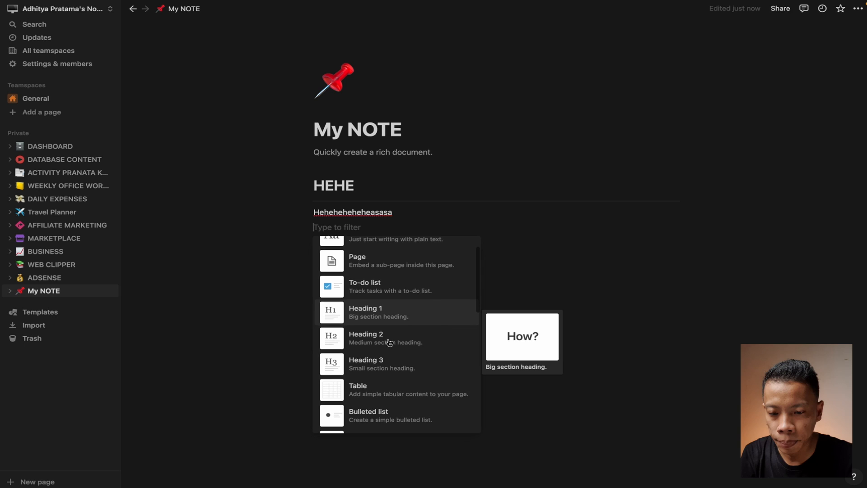
{"action": "left_click", "coordinate": [384, 333]}
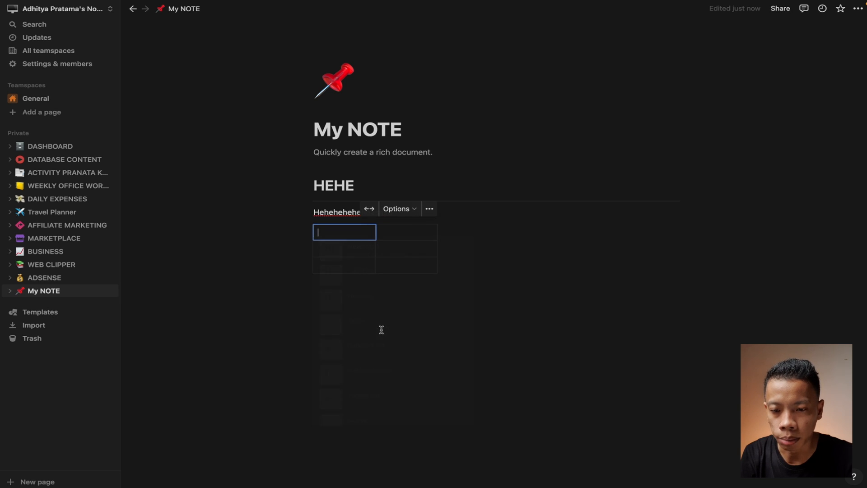
{"action": "left_click_drag", "start_coordinate": [437, 233], "coordinate": [479, 231]}
Fill the table headers with No, Nama, alamat, no hp, email and ket
{"action": "type", "text": "No"}
{"action": "key", "text": "Tab"}
{"action": "type", "text": "Nama"}
{"action": "key", "text": "Tab"}
{"action": "type", "text": "alamat"}
{"action": "key", "text": "Tab"}
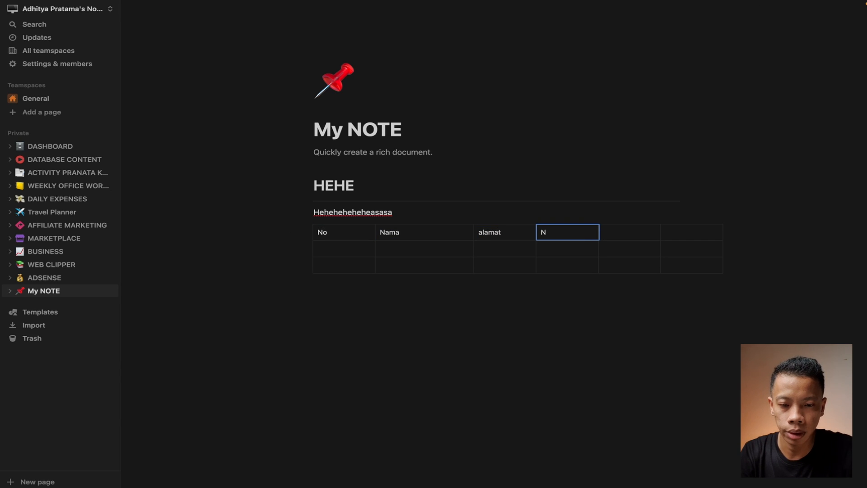
{"action": "type", "text": "no hp"}
{"action": "key", "text": "Tab"}
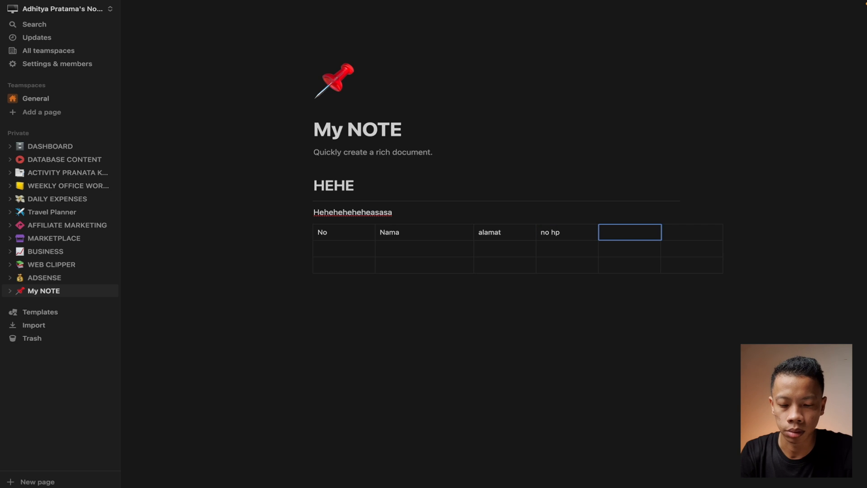
{"action": "type", "text": "email"}
{"action": "key", "text": "Tab"}
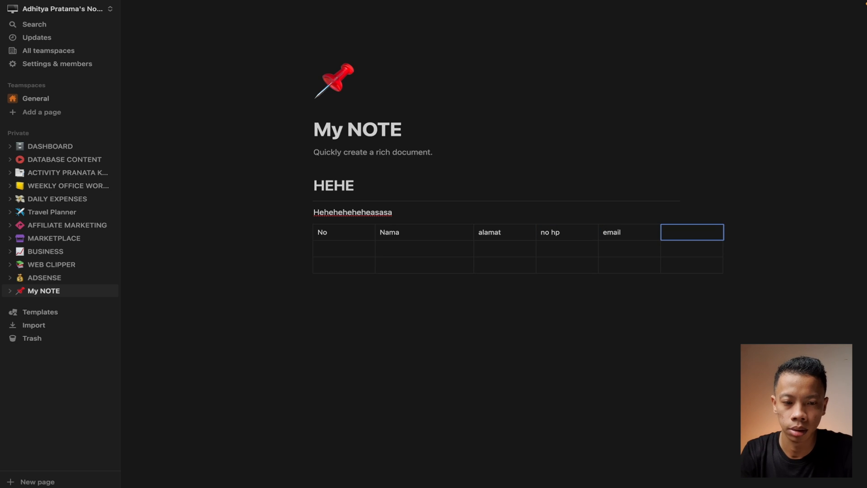
{"action": "type", "text": "ket"}
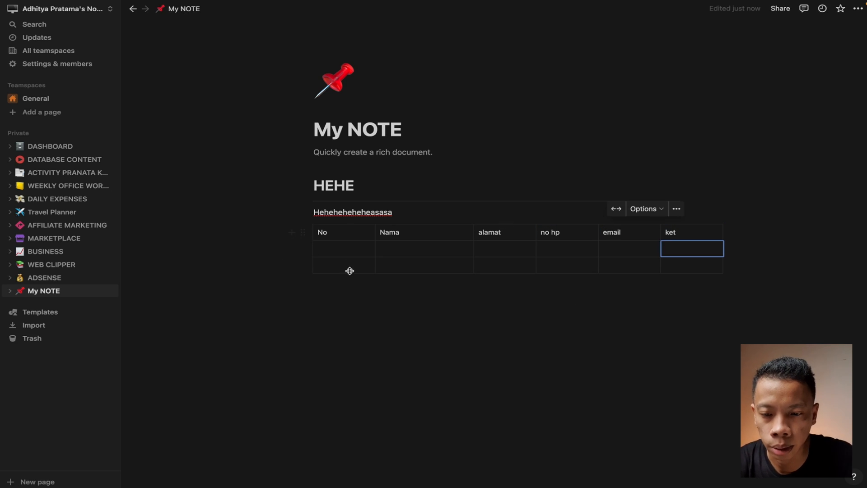
{"action": "left_click", "coordinate": [343, 251]}
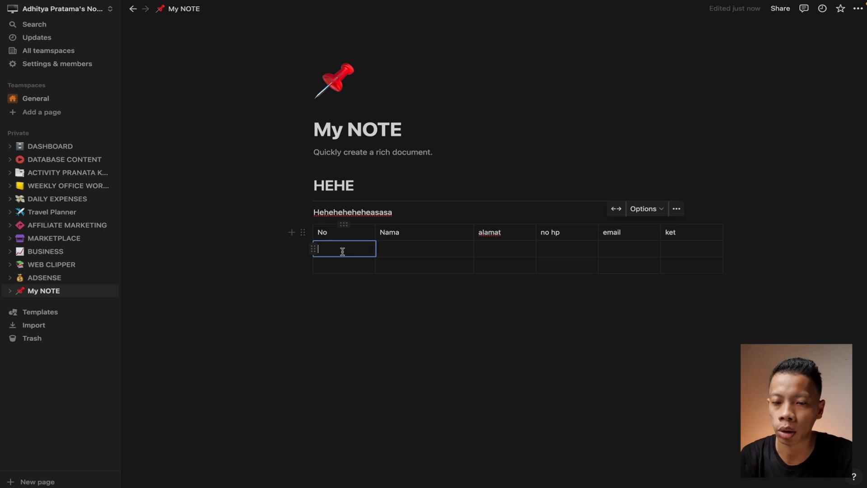
Open the template gallery and preview the Design templates, from Roadmap to Company goals
{"action": "left_click", "coordinate": [62, 314]}
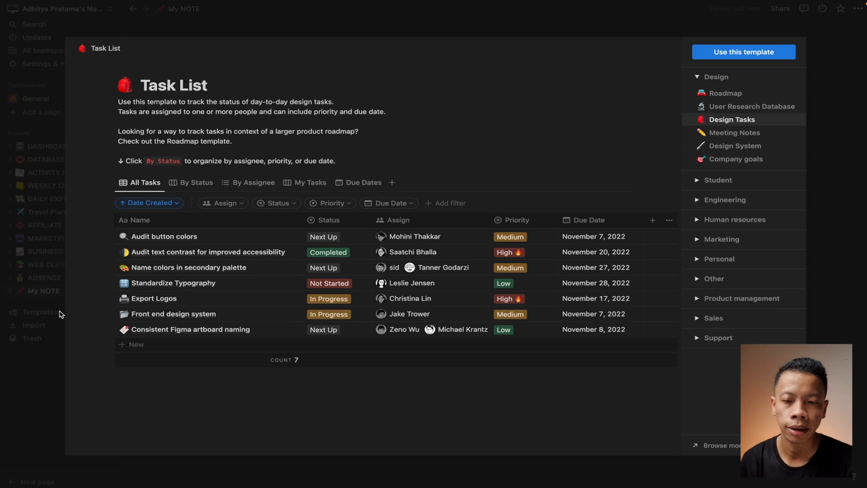
{"action": "left_click", "coordinate": [699, 78]}
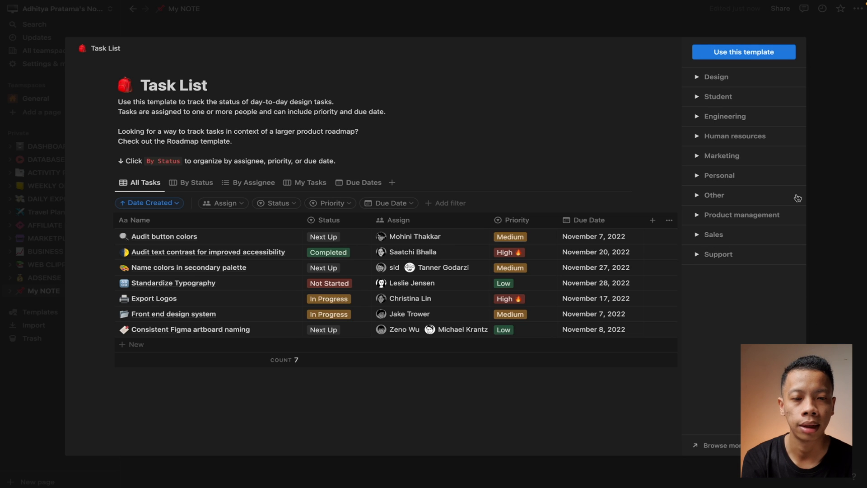
{"action": "left_click", "coordinate": [697, 80]}
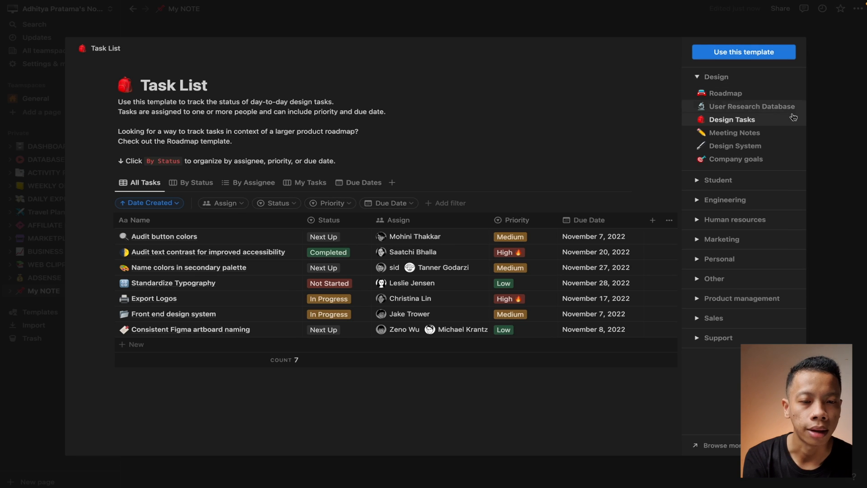
{"action": "left_click", "coordinate": [736, 98]}
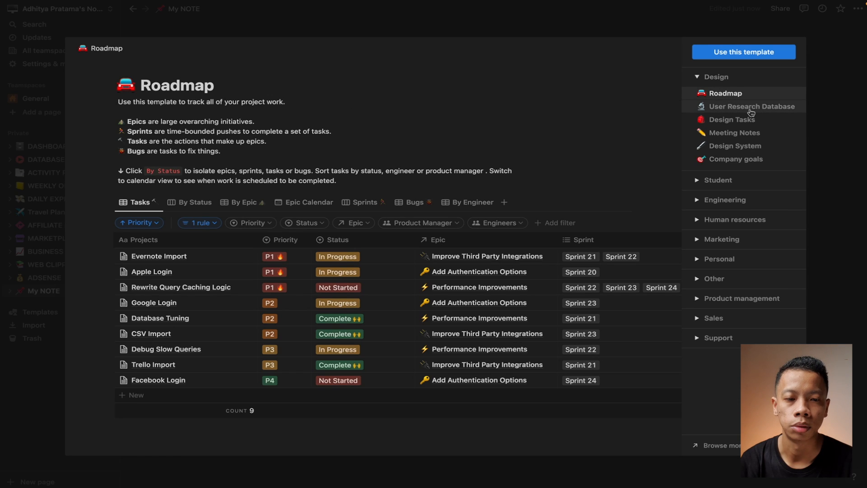
{"action": "left_click", "coordinate": [751, 108]}
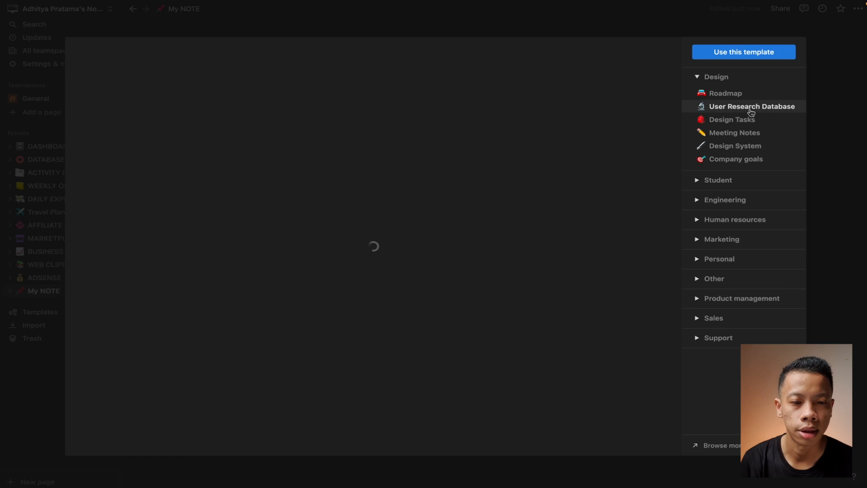
{"action": "left_click", "coordinate": [749, 120]}
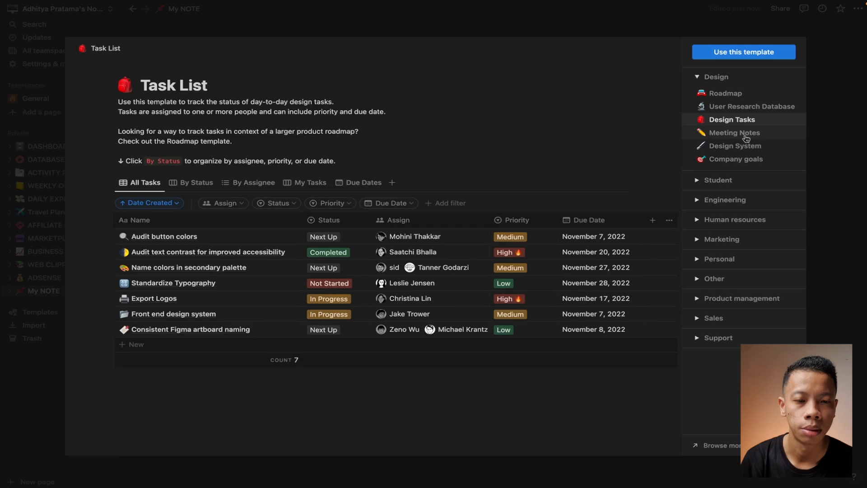
{"action": "left_click", "coordinate": [750, 135]}
{"action": "left_click", "coordinate": [744, 147]}
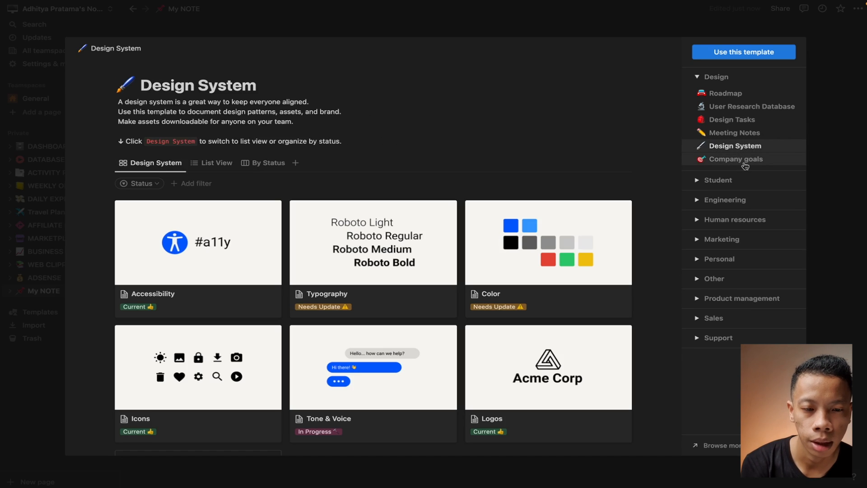
{"action": "left_click", "coordinate": [745, 163]}
Preview the Student templates: Class Notes, Thesis Planning, Simple Budget, Syllabus and Classroom Home
{"action": "left_click", "coordinate": [713, 182]}
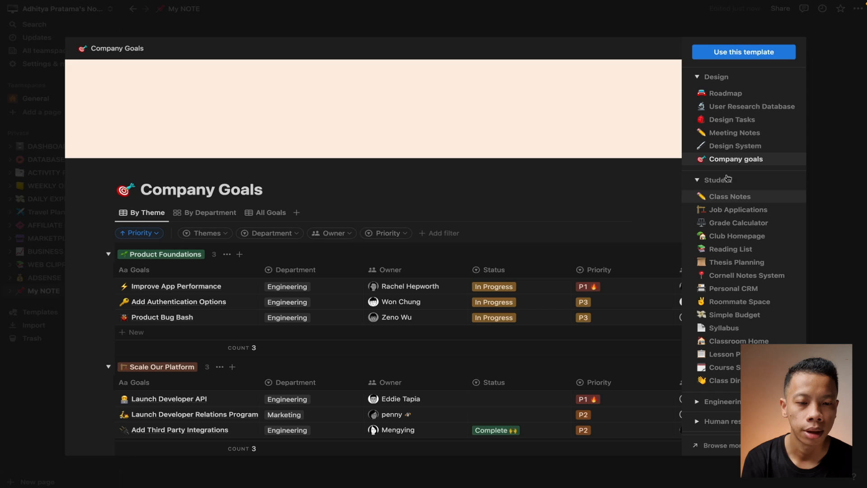
{"action": "left_click", "coordinate": [731, 196]}
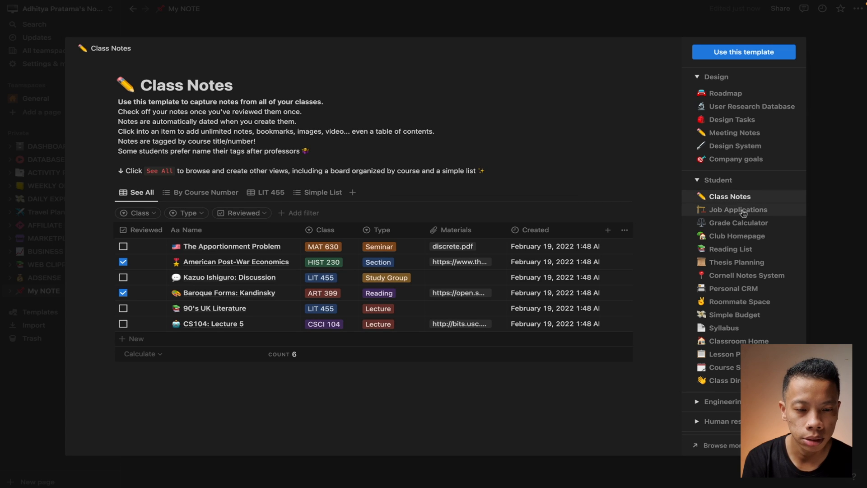
{"action": "left_click", "coordinate": [761, 267]}
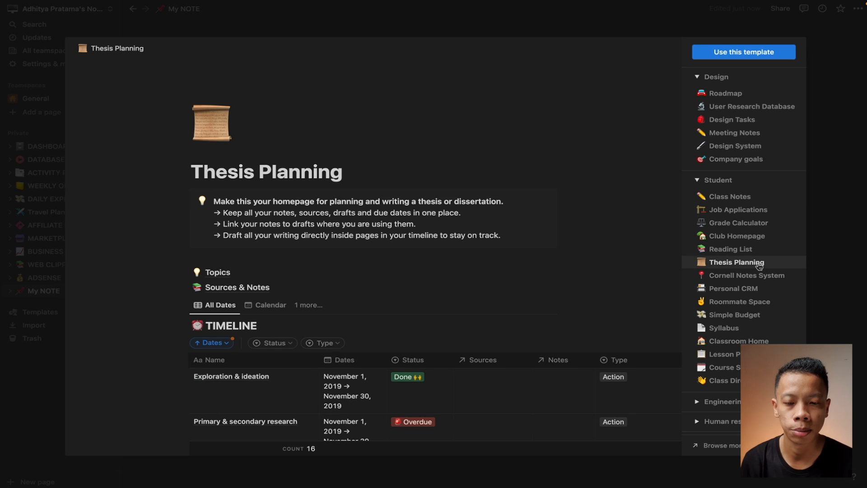
{"action": "scroll", "coordinate": [404, 400], "scroll_direction": "down", "scroll_amount": 2}
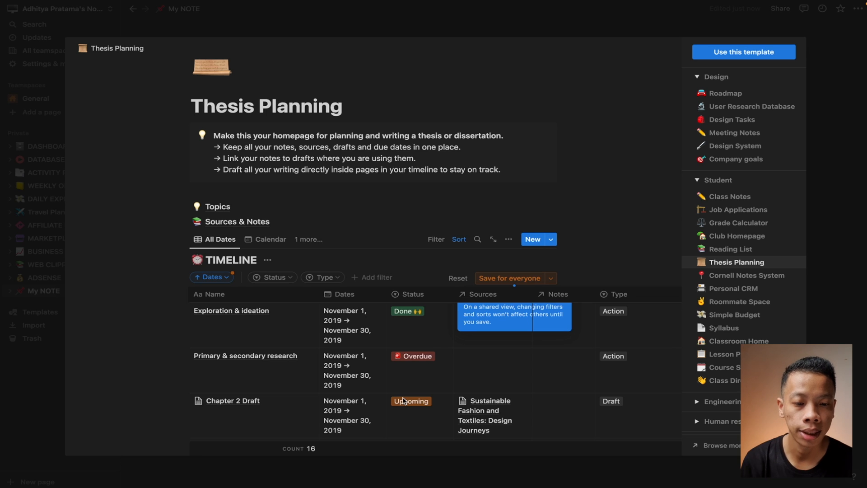
{"action": "left_click", "coordinate": [757, 316]}
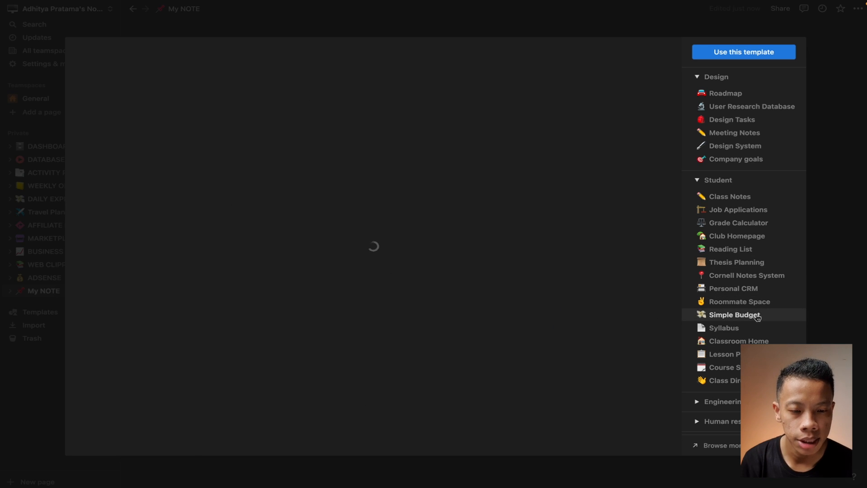
{"action": "scroll", "coordinate": [457, 353], "scroll_direction": "down", "scroll_amount": 3}
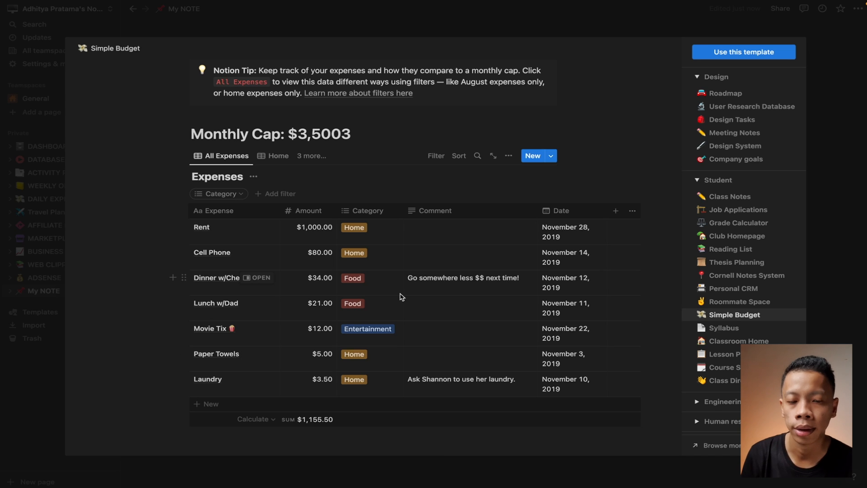
{"action": "left_click", "coordinate": [748, 329]}
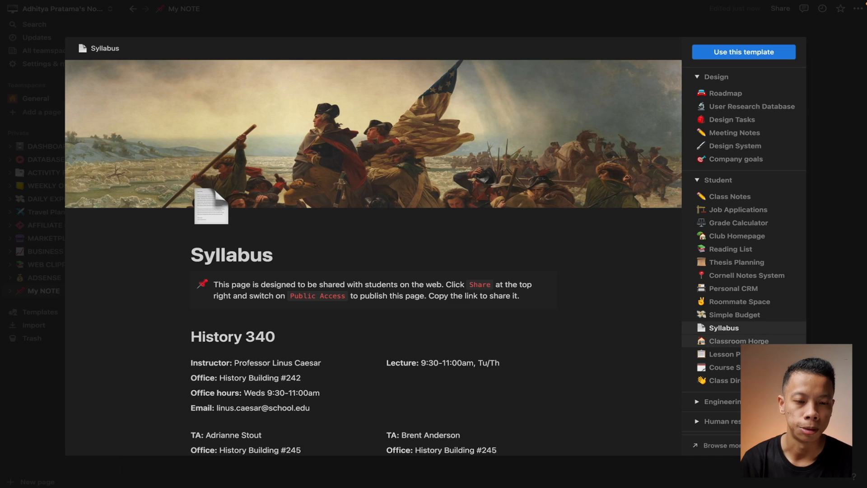
{"action": "left_click", "coordinate": [736, 341]}
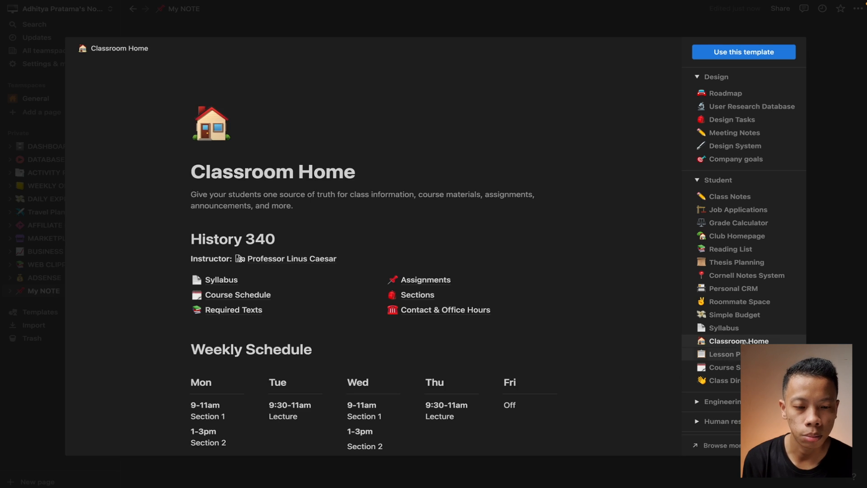
{"action": "scroll", "coordinate": [312, 319], "scroll_direction": "down", "scroll_amount": 3}
{"action": "scroll", "coordinate": [702, 300], "scroll_direction": "down", "scroll_amount": 3}
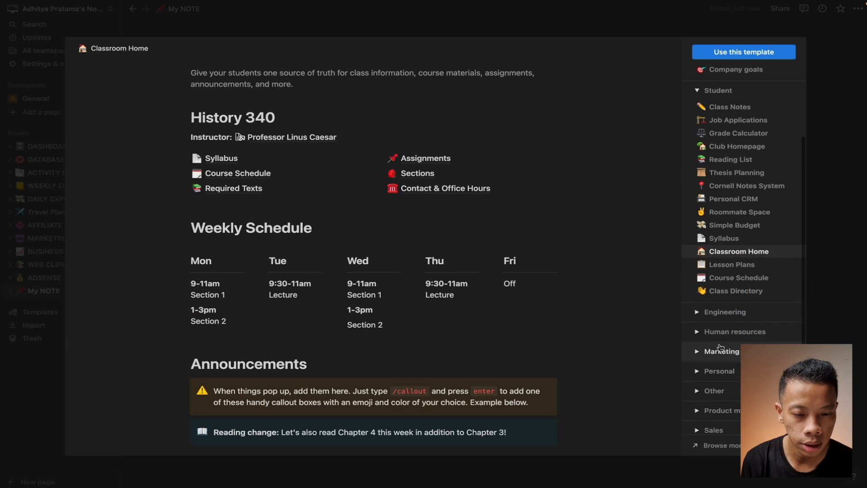
Expand the Engineering category and preview its To-Do template
{"action": "left_click", "coordinate": [703, 288]}
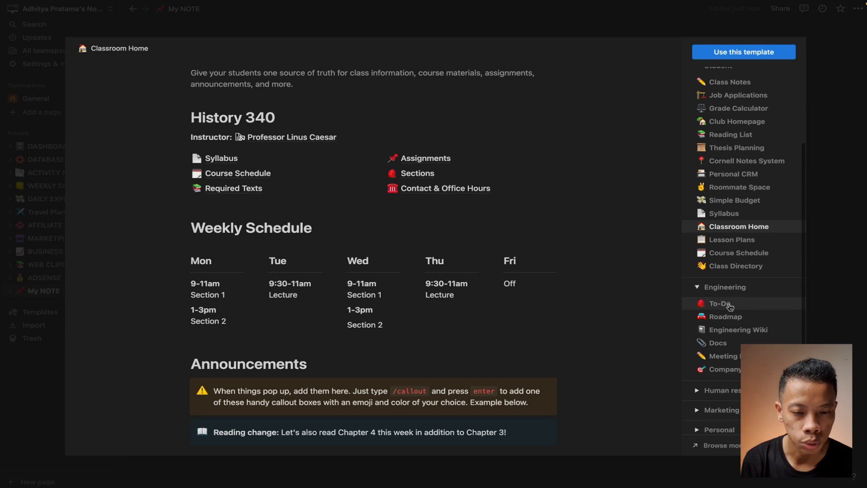
{"action": "left_click", "coordinate": [729, 304]}
{"action": "scroll", "coordinate": [396, 224], "scroll_direction": "right", "scroll_amount": 5}
Preview the Engineering Roadmap, Wiki, Meeting Notes and Company goals templates
{"action": "scroll", "coordinate": [396, 224], "scroll_direction": "left", "scroll_amount": 5}
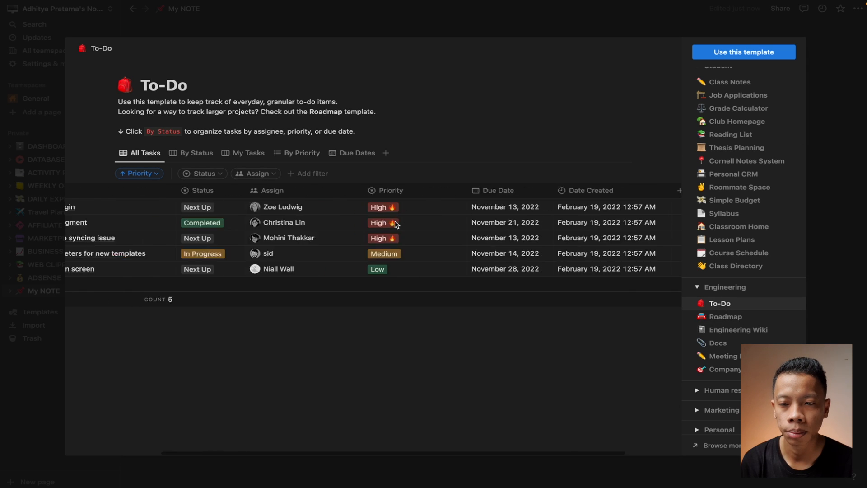
{"action": "scroll", "coordinate": [396, 224], "scroll_direction": "right", "scroll_amount": 5}
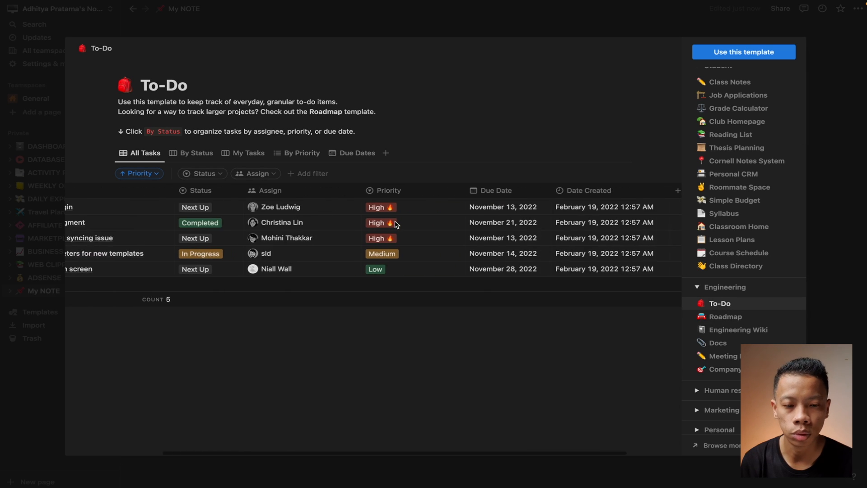
{"action": "left_click", "coordinate": [740, 317]}
{"action": "left_click", "coordinate": [764, 330]}
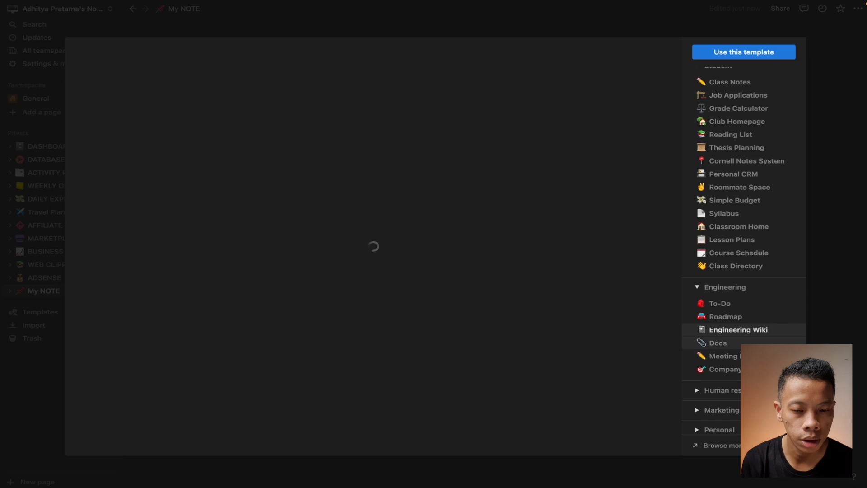
{"action": "scroll", "coordinate": [759, 316], "scroll_direction": "down", "scroll_amount": 3}
{"action": "left_click", "coordinate": [734, 293]}
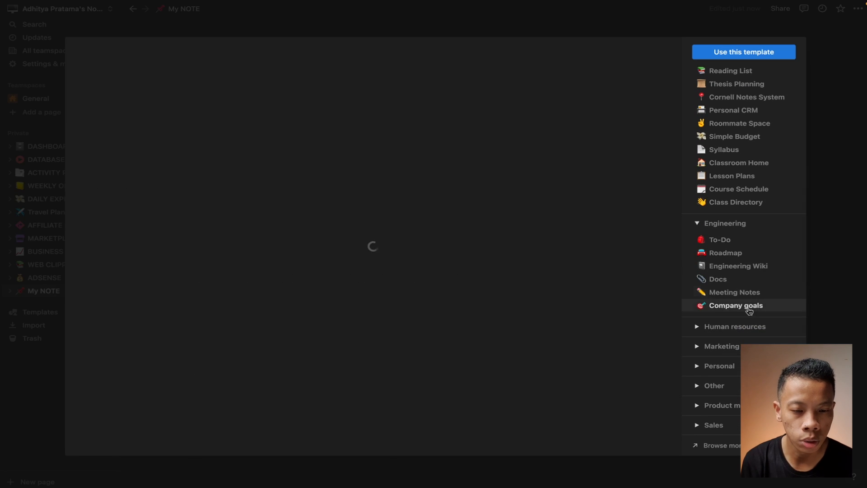
{"action": "left_click", "coordinate": [746, 306]}
{"action": "scroll", "coordinate": [722, 311], "scroll_direction": "down", "scroll_amount": 1}
Preview the Human resources templates: Job Board, Meeting Notes and New Hire Onboarding
{"action": "left_click", "coordinate": [700, 312]}
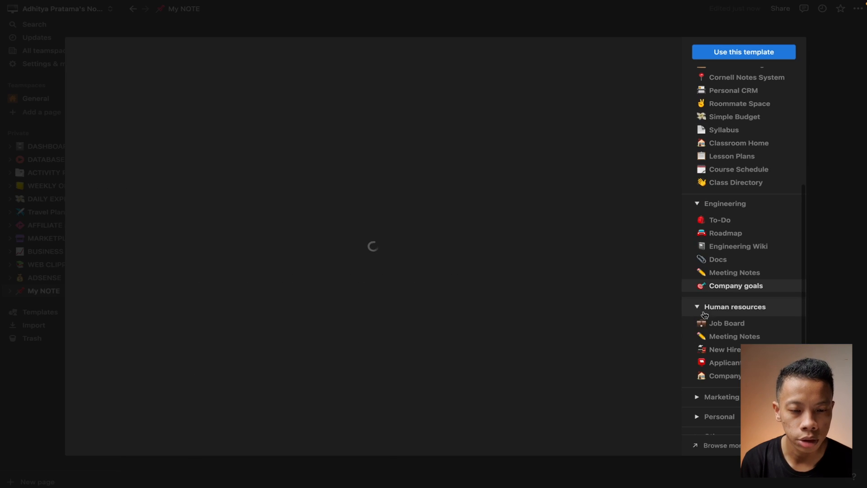
{"action": "left_click", "coordinate": [734, 325]}
{"action": "left_click", "coordinate": [747, 338]}
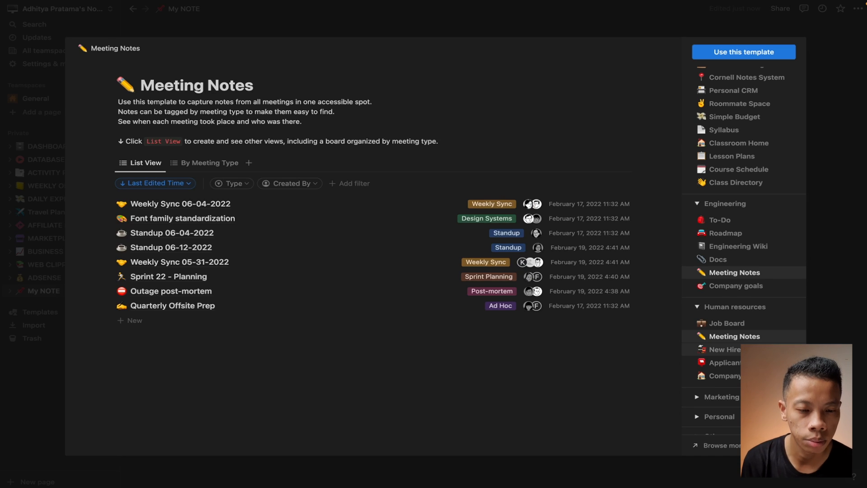
{"action": "left_click", "coordinate": [732, 349]}
Preview Marketing's Brand Assets, Meeting Notes, Media List and Mood Board, then Simple Notebook and Task List
{"action": "left_click", "coordinate": [737, 397]}
{"action": "scroll", "coordinate": [739, 397], "scroll_direction": "down", "scroll_amount": 5}
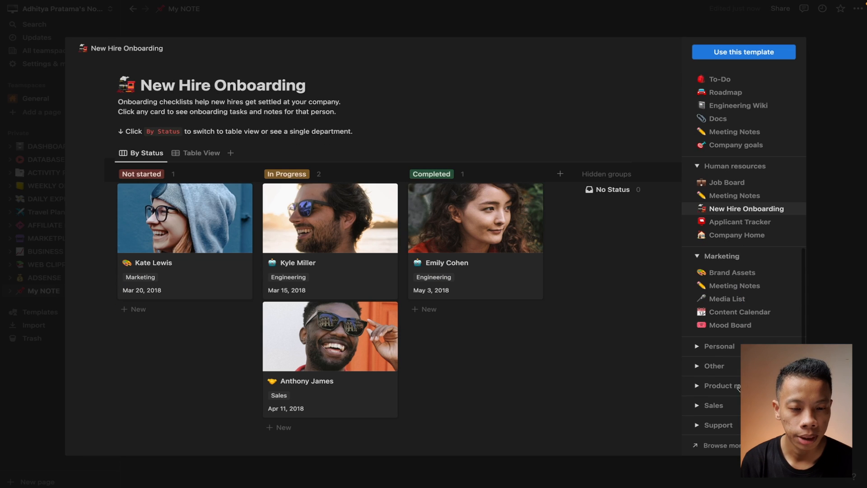
{"action": "left_click", "coordinate": [750, 276]}
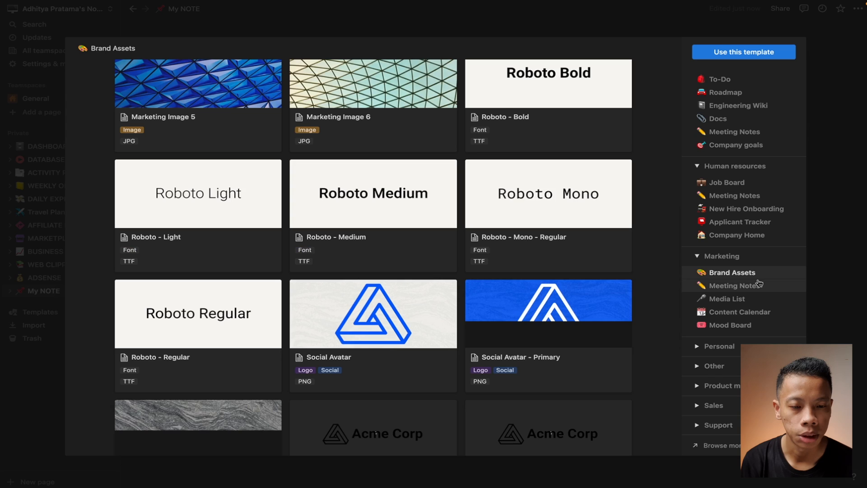
{"action": "left_click", "coordinate": [753, 286]}
{"action": "left_click", "coordinate": [739, 300]}
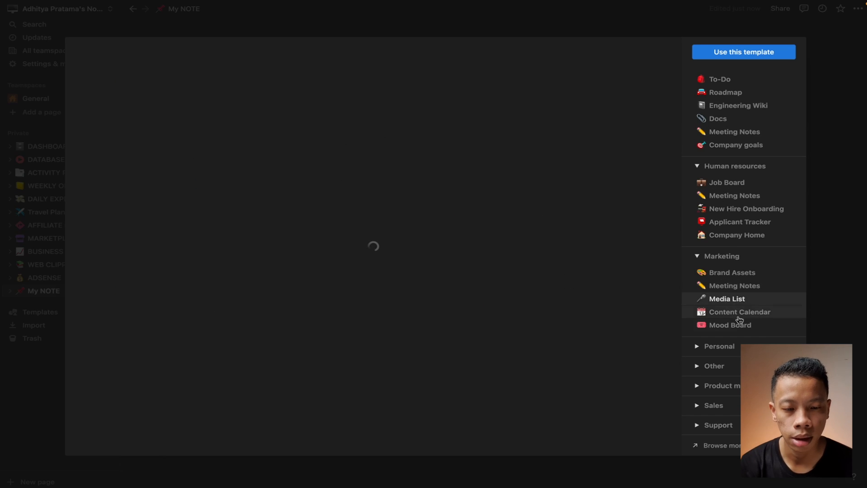
{"action": "left_click", "coordinate": [740, 322]}
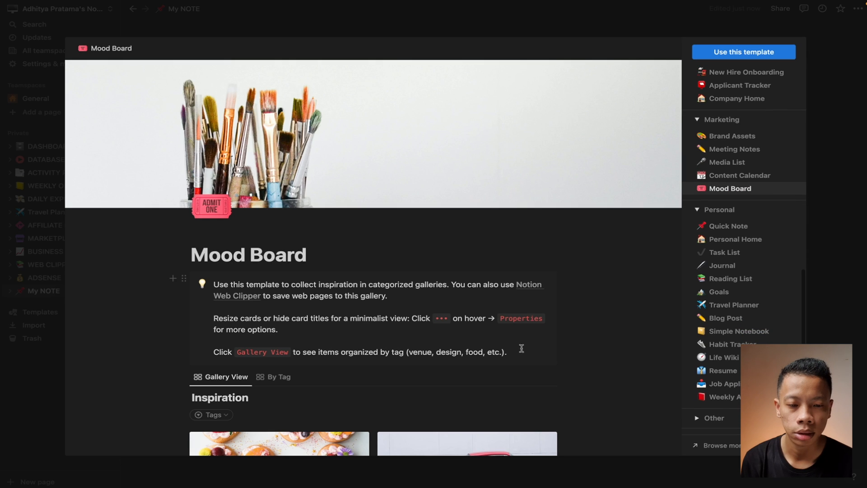
{"action": "scroll", "coordinate": [569, 398], "scroll_direction": "down", "scroll_amount": 6}
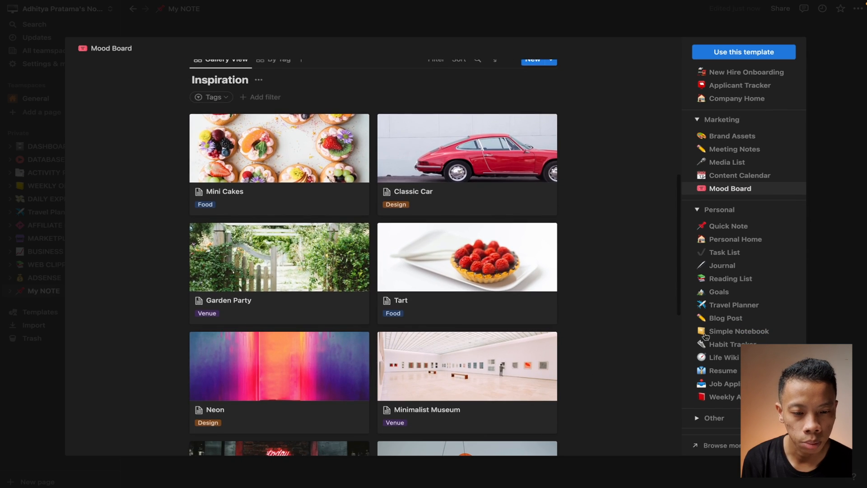
{"action": "scroll", "coordinate": [740, 309], "scroll_direction": "down", "scroll_amount": 1}
{"action": "left_click", "coordinate": [736, 292]}
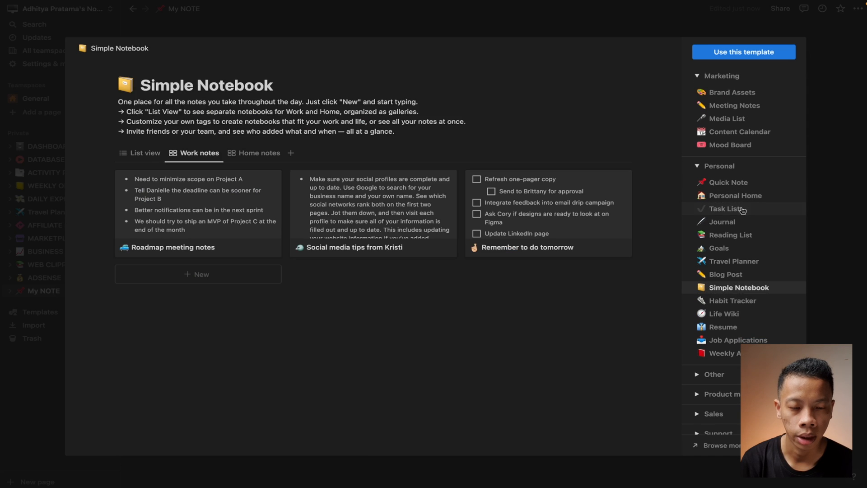
{"action": "left_click", "coordinate": [728, 209]}
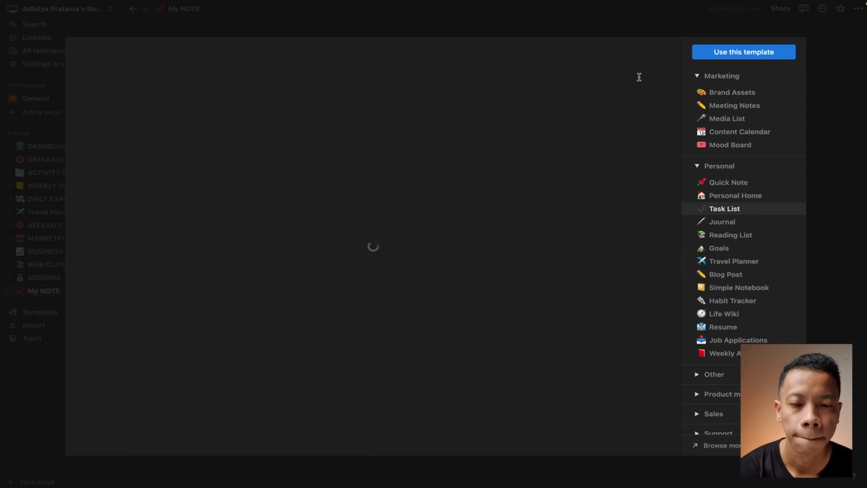
Create a page from the Task List template and give it the blue-purple-red gradient cover
{"action": "left_click", "coordinate": [742, 53]}
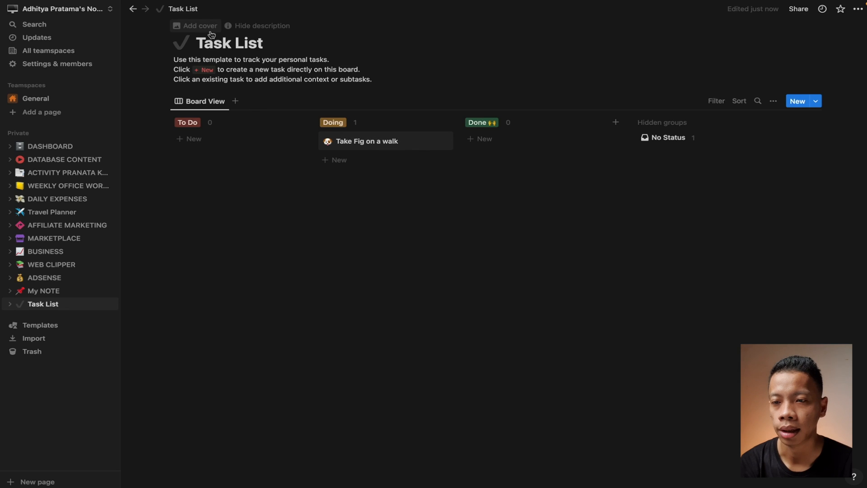
{"action": "left_click", "coordinate": [196, 26]}
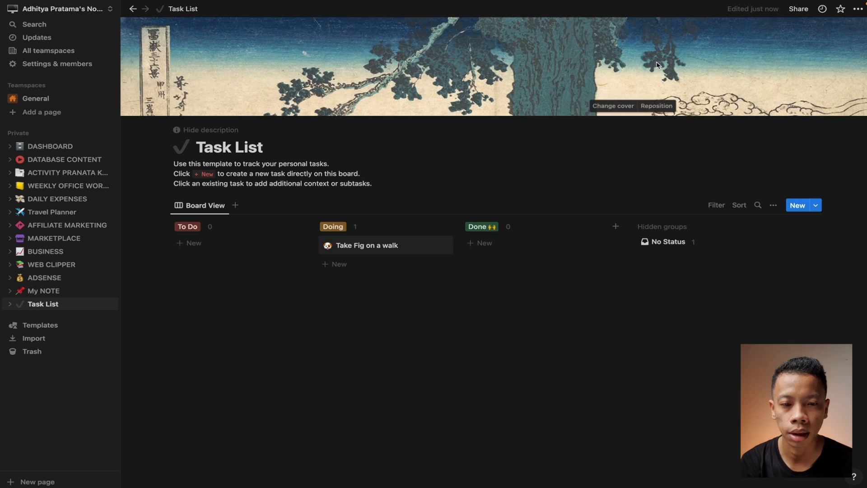
{"action": "left_click", "coordinate": [614, 107]}
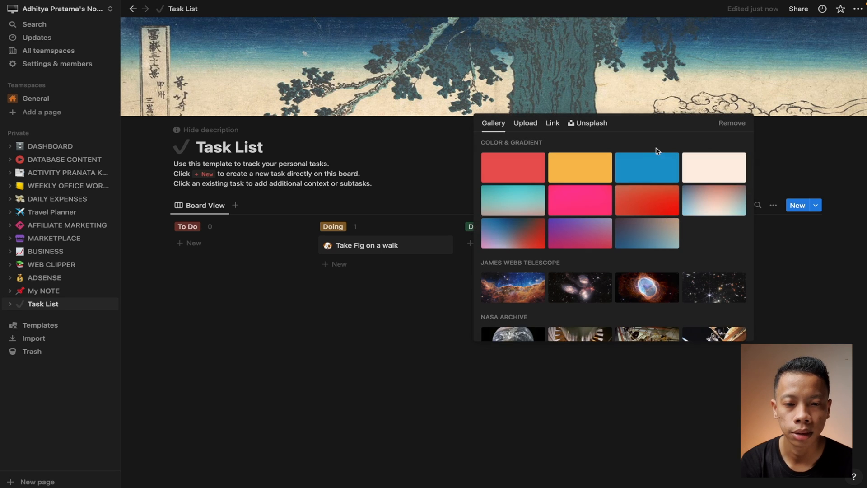
{"action": "left_click", "coordinate": [588, 123]}
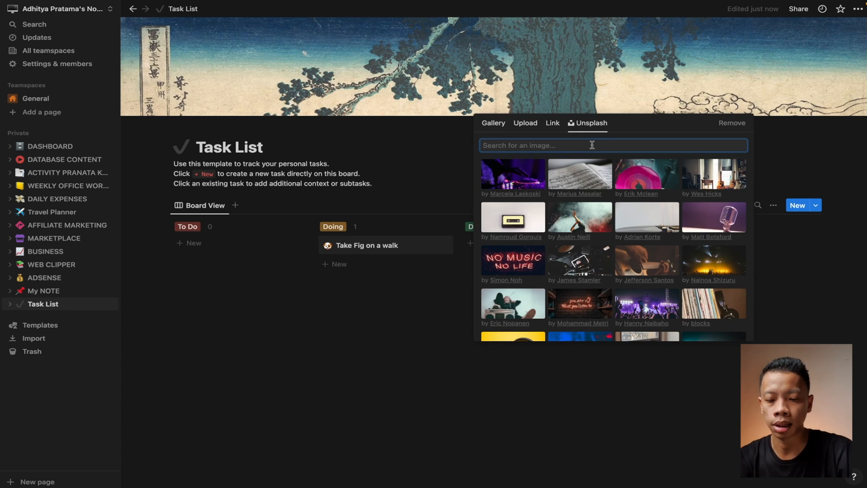
{"action": "type", "text": "Task"}
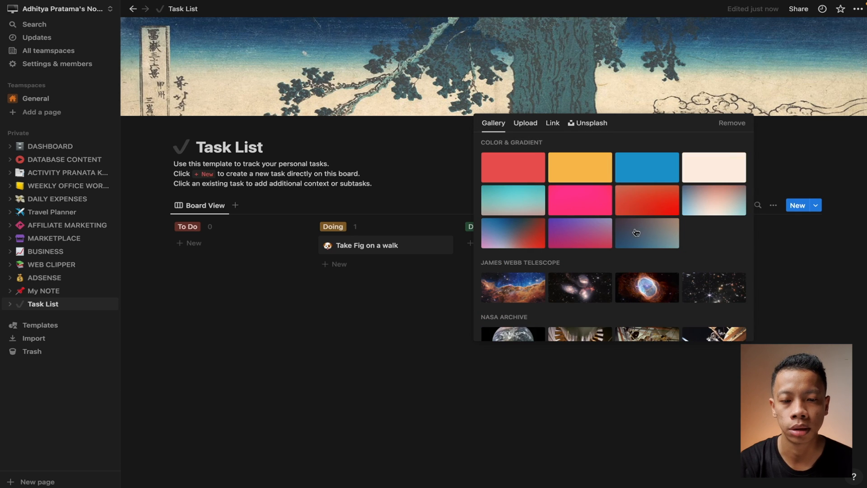
{"action": "left_click", "coordinate": [537, 233]}
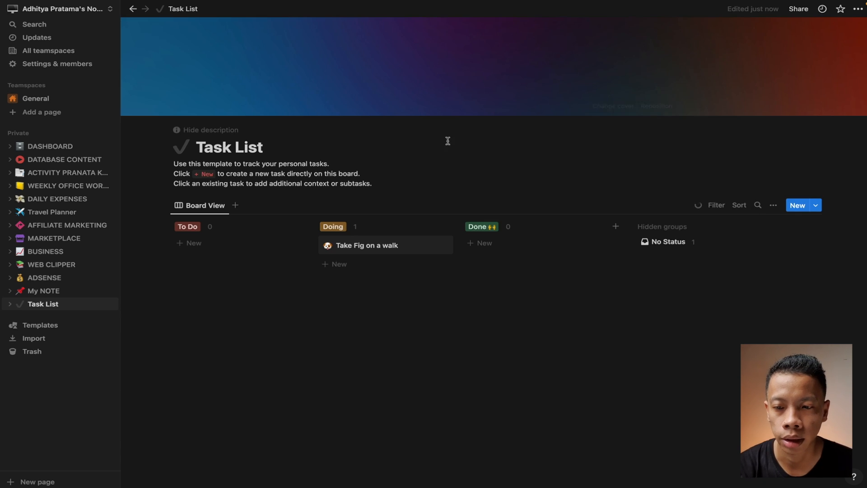
Give the page a laptop emoji icon and rename it 'Tugas Kuliah'
{"action": "left_click", "coordinate": [180, 147]}
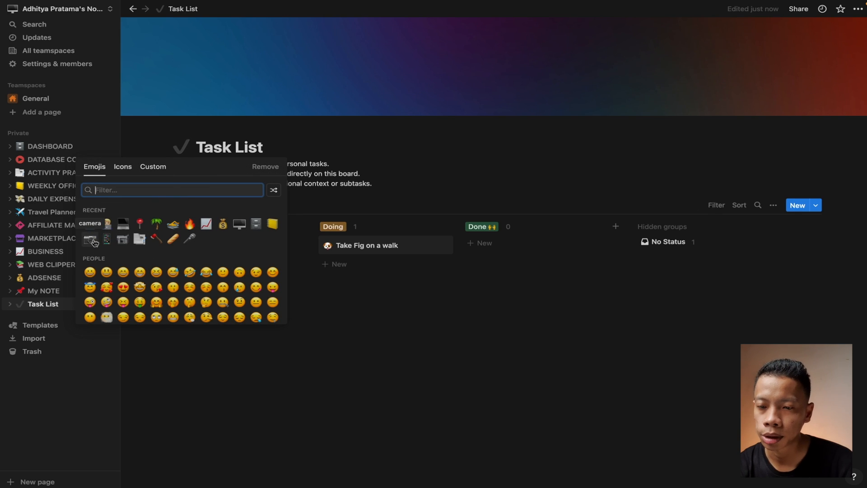
{"action": "left_click", "coordinate": [123, 224]}
{"action": "triple_click", "coordinate": [234, 147]}
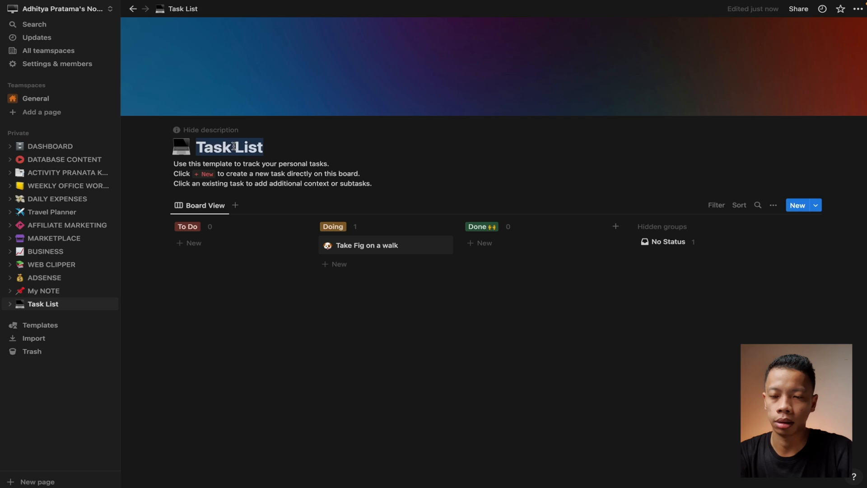
{"action": "key", "text": "BackSpace"}
{"action": "type", "text": "Tiuga"}
{"action": "key", "text": "BackSpace"}
{"action": "key", "text": "BackSpace"}
{"action": "key", "text": "BackSpace"}
{"action": "key", "text": "BackSpace"}
{"action": "type", "text": "ug"}
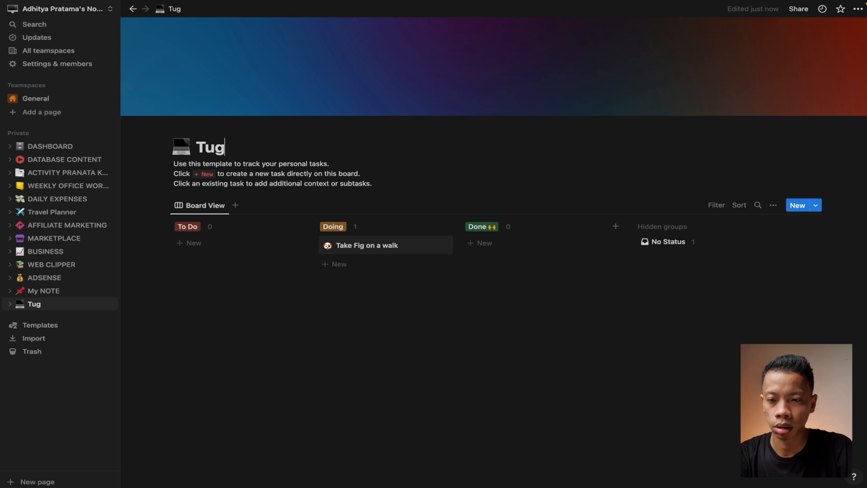
{"action": "type", "text": "as Kuliah"}
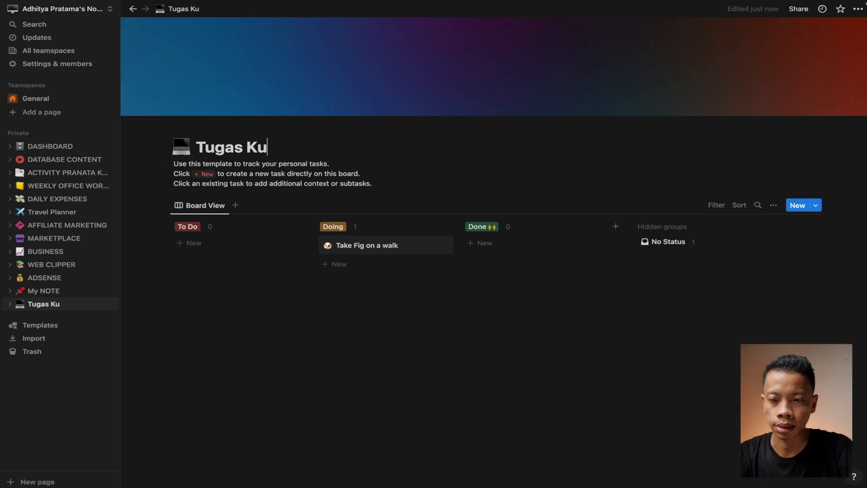
Replace the template description lines with 'Berisi kumpulan tugas kuliah yan…'
{"action": "triple_click", "coordinate": [206, 163]}
{"action": "key", "text": "BackSpace"}
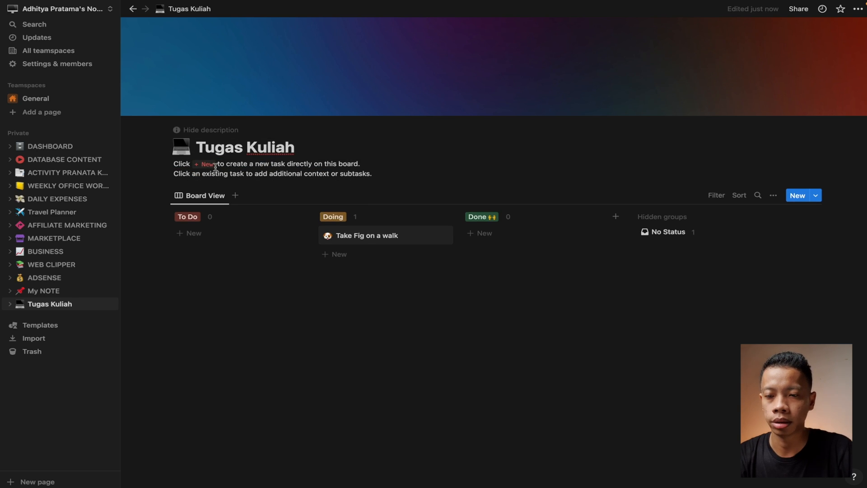
{"action": "triple_click", "coordinate": [216, 165]}
{"action": "key", "text": "BackSpace"}
{"action": "triple_click", "coordinate": [216, 165]}
{"action": "type", "text": "Beri"}
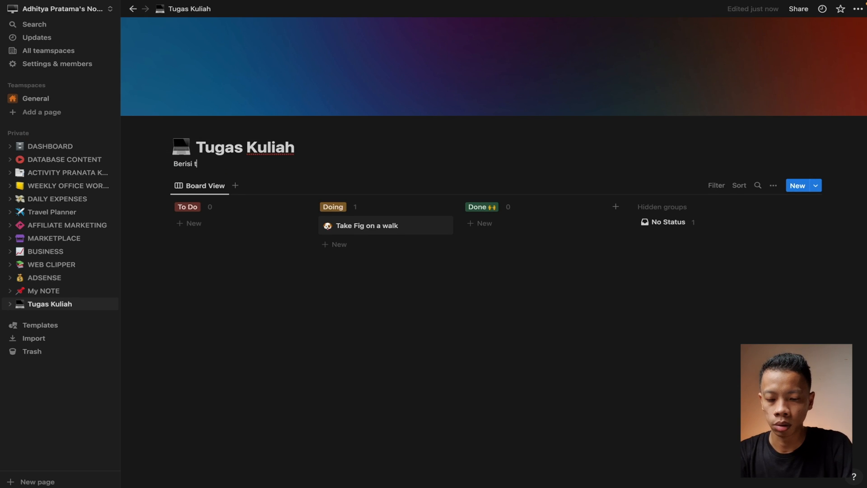
{"action": "type", "text": "si kumpulan "}
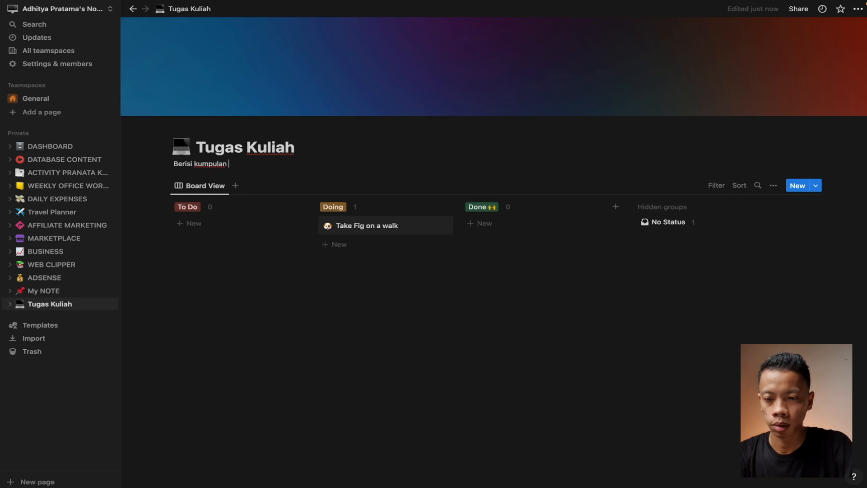
{"action": "type", "text": "d"}
{"action": "key", "text": "BackSpace"}
{"action": "type", "text": "tugas "}
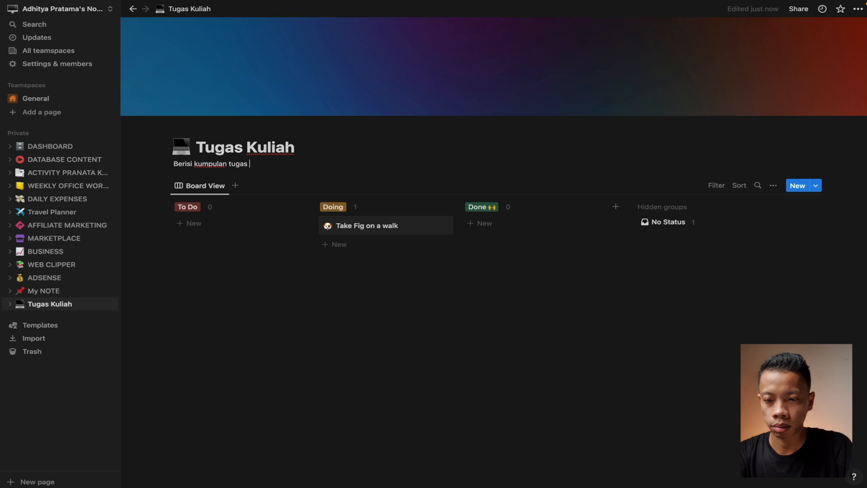
{"action": "type", "text": "kuliah yang ada di Semester III"}
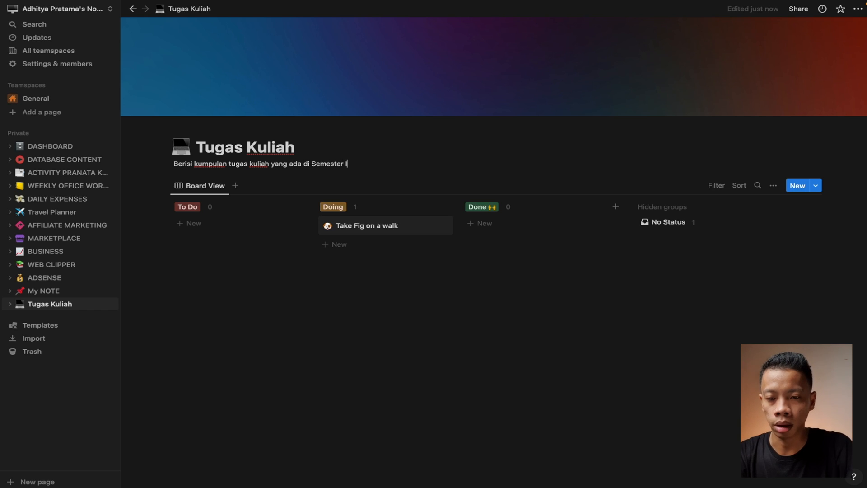
Switch the Board View layout to a table
{"action": "left_click", "coordinate": [196, 192]}
{"action": "left_click", "coordinate": [219, 217]}
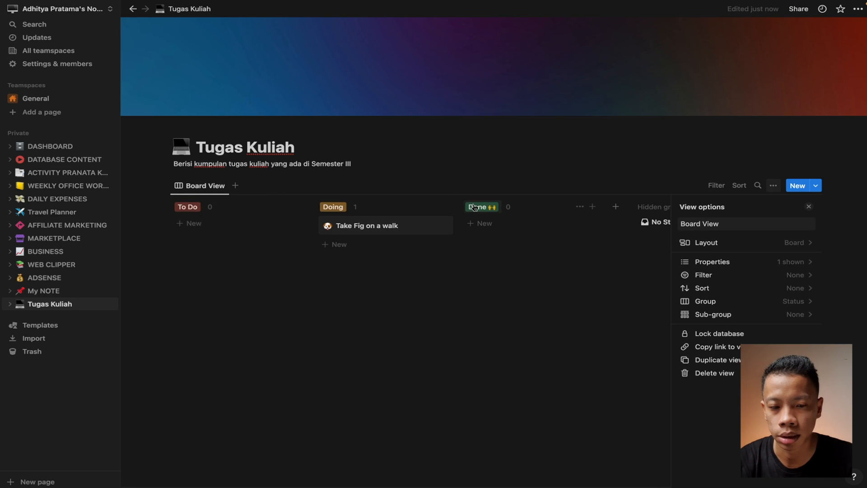
{"action": "left_click", "coordinate": [722, 242]}
{"action": "left_click", "coordinate": [710, 243]}
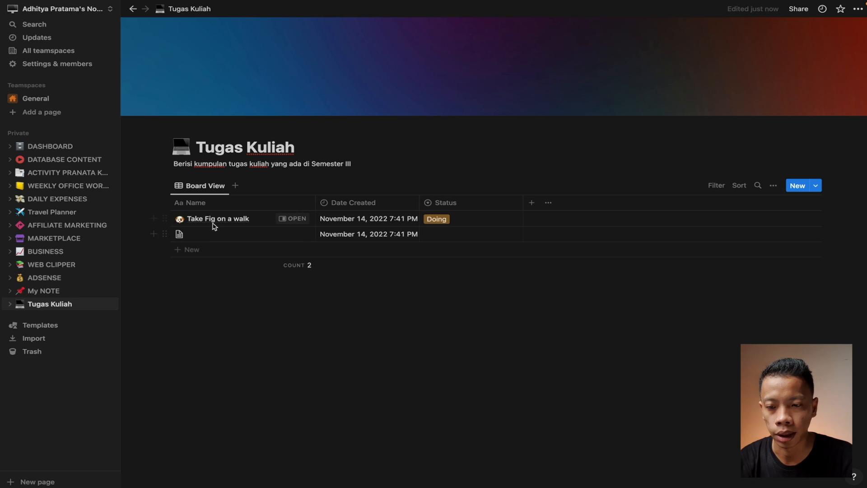
Open the 'Take Fig on a walk' task and rename it 'Multimedia'
{"action": "left_click", "coordinate": [289, 220]}
{"action": "triple_click", "coordinate": [650, 45]}
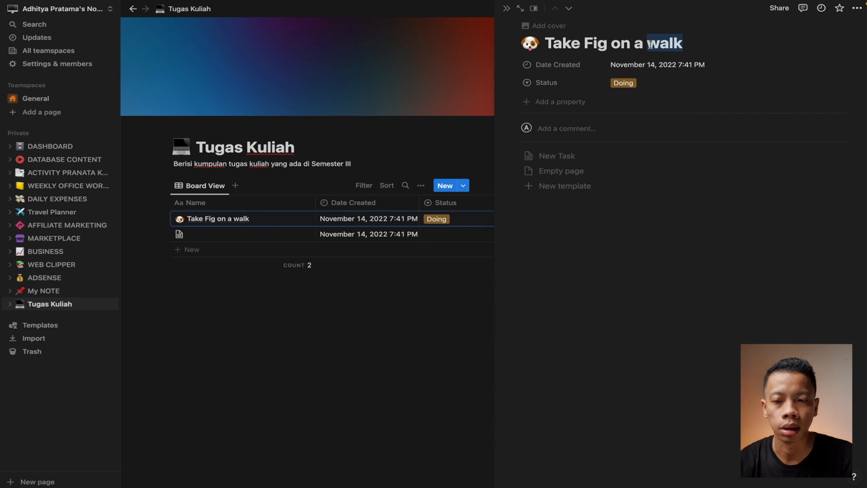
{"action": "key", "text": "BackSpace"}
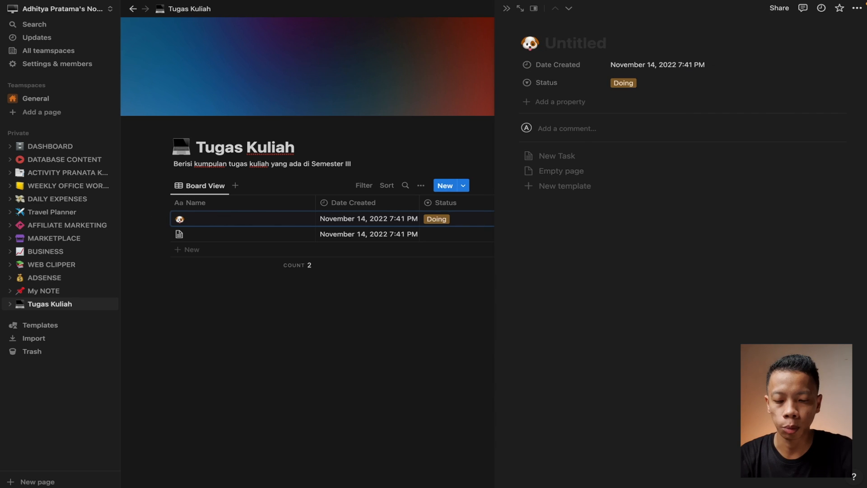
{"action": "type", "text": "Multimedia"}
Replace Date Created with a 'Tanggal Deadline' date property set to November 19, 2022
{"action": "left_click", "coordinate": [512, 66]}
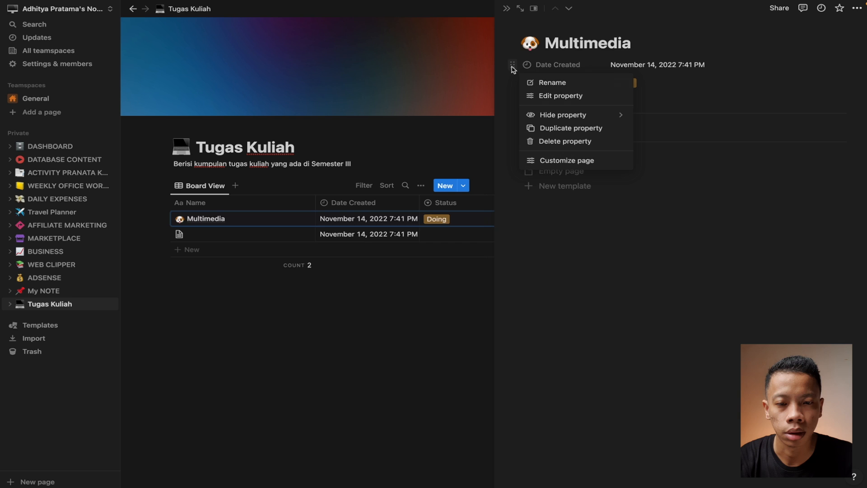
{"action": "left_click", "coordinate": [566, 143]}
{"action": "left_click", "coordinate": [452, 254]}
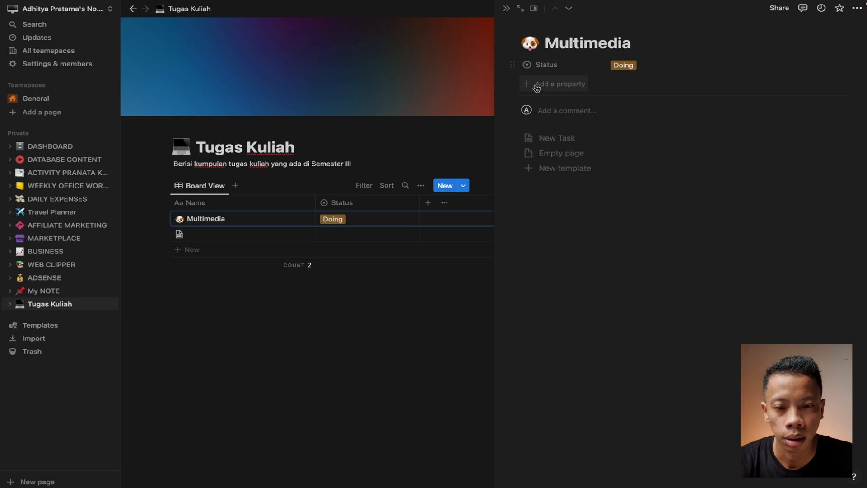
{"action": "left_click", "coordinate": [537, 85]}
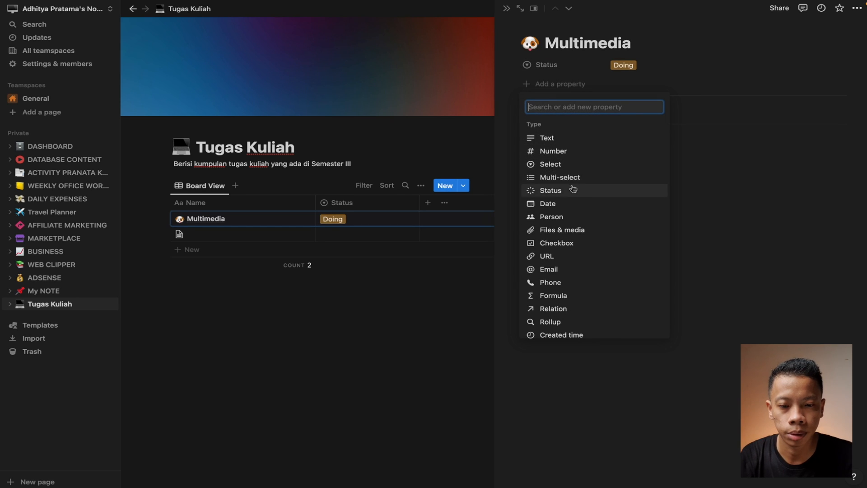
{"action": "left_click", "coordinate": [571, 203]}
{"action": "type", "text": "Tanggal Deadline"}
{"action": "key", "text": "Return"}
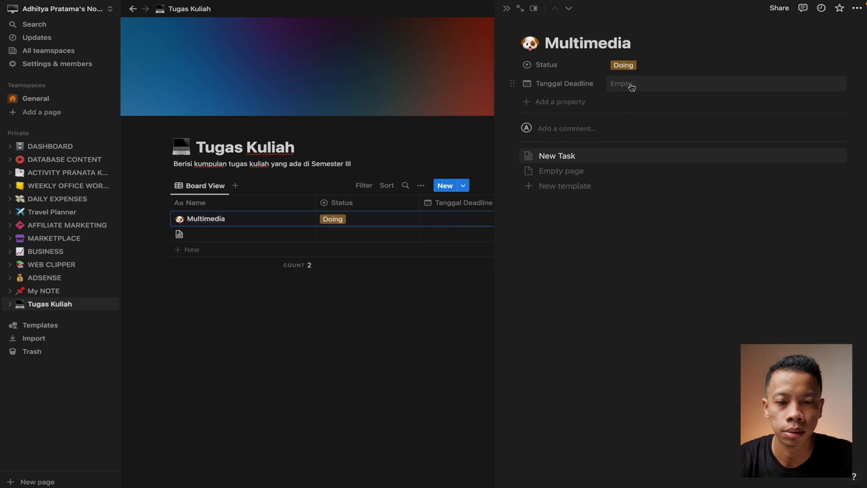
{"action": "left_click", "coordinate": [629, 84]}
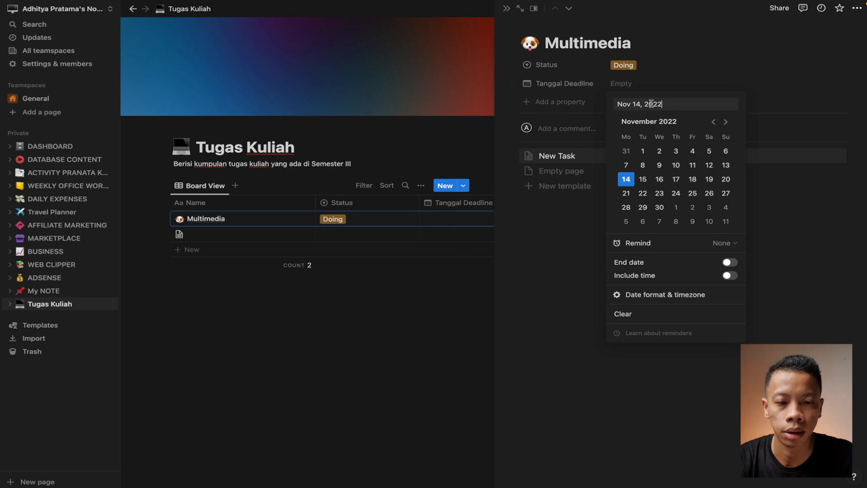
{"action": "left_click", "coordinate": [709, 179]}
{"action": "left_click", "coordinate": [779, 217]}
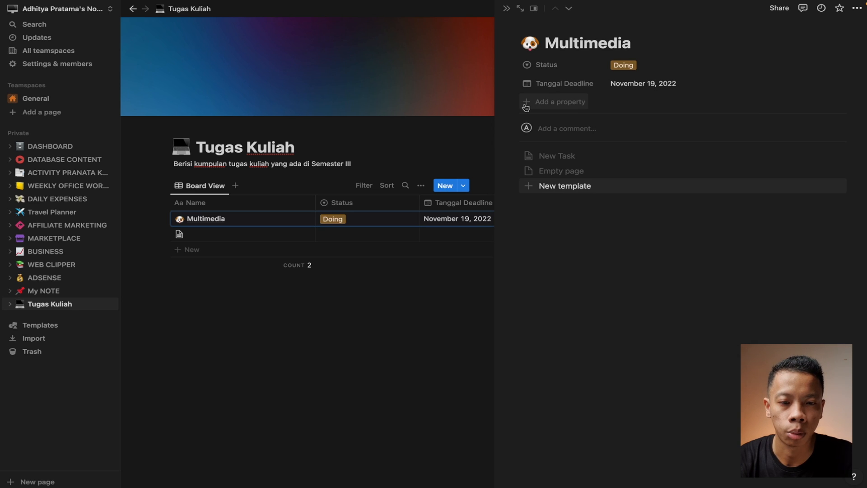
Add a blue 'Research' option to the Status property
{"action": "left_click", "coordinate": [537, 64]}
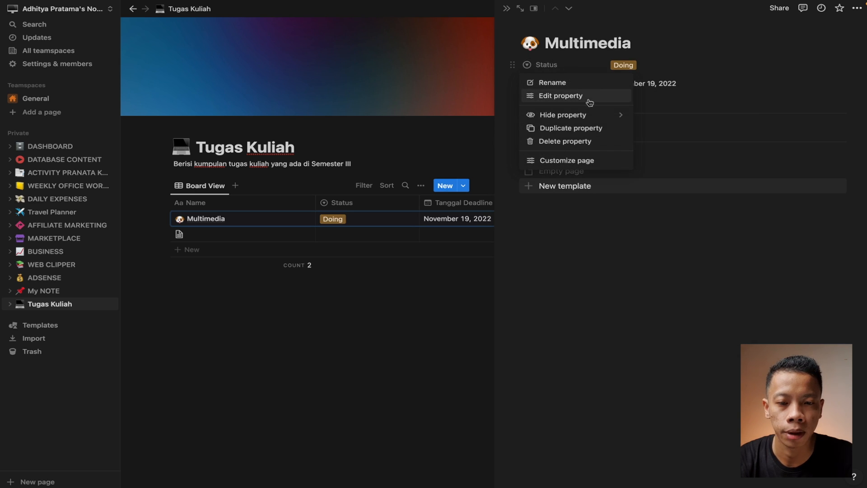
{"action": "left_click", "coordinate": [570, 97]}
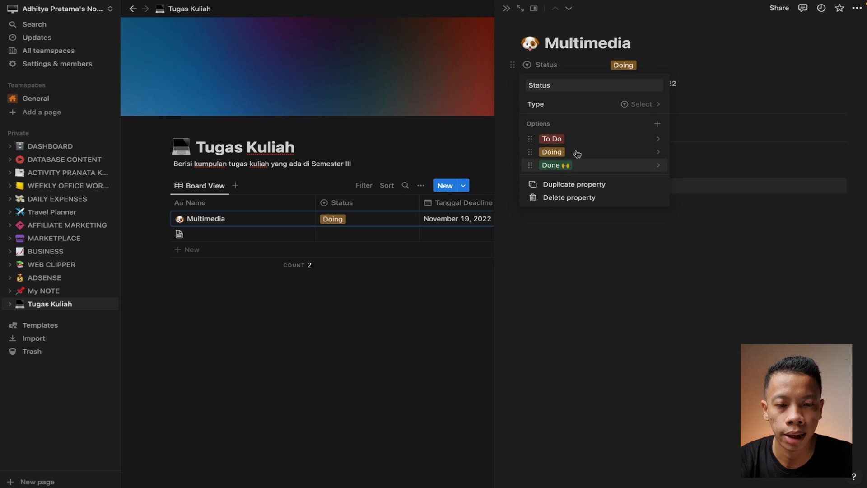
{"action": "left_click", "coordinate": [659, 125]}
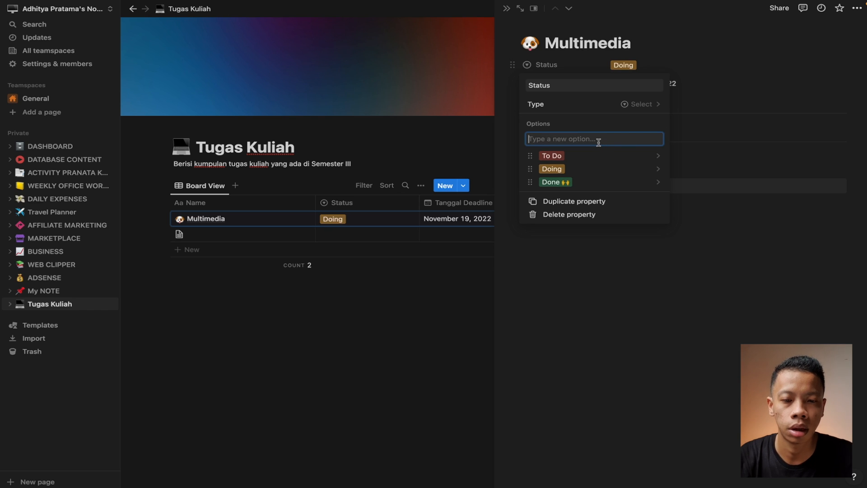
{"action": "type", "text": "Resear"}
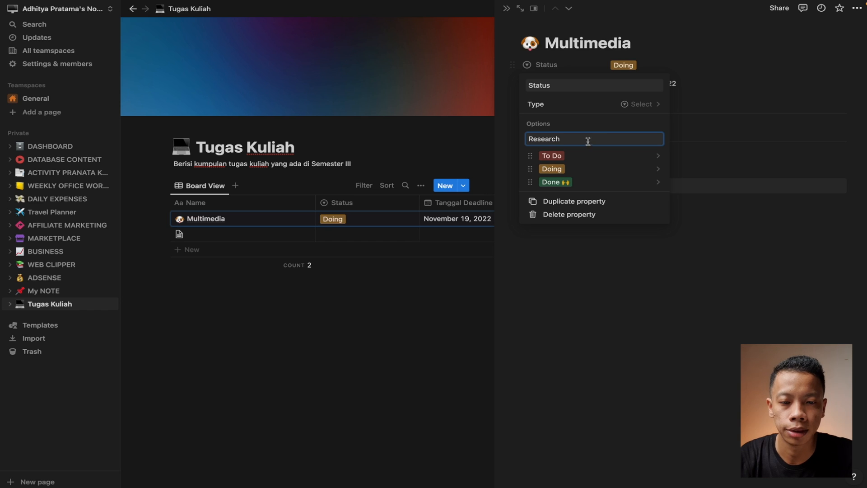
{"action": "type", "text": "ch"}
{"action": "key", "text": "Return"}
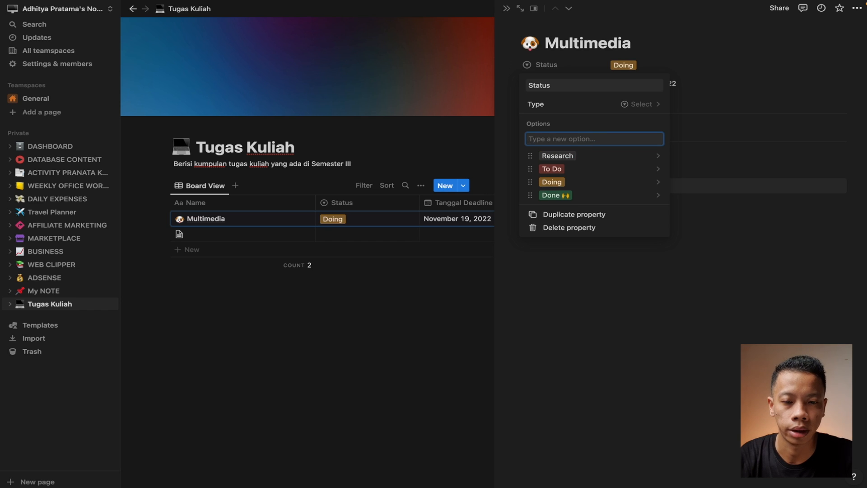
{"action": "left_click", "coordinate": [659, 157]}
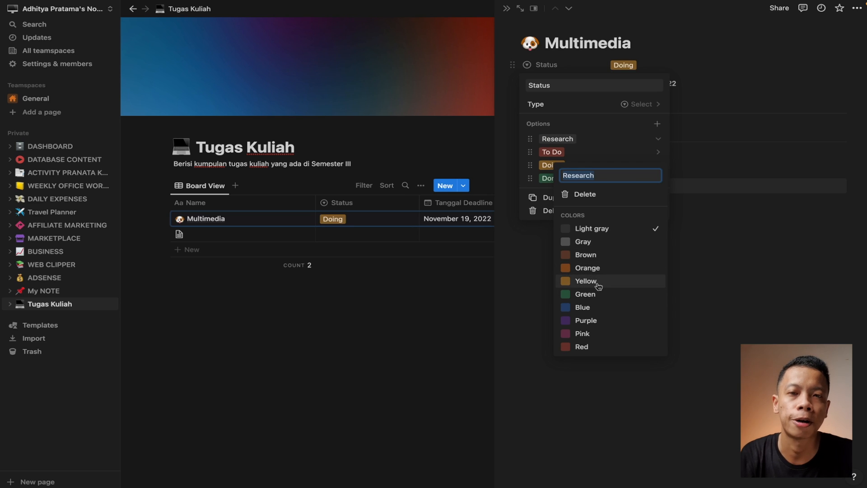
{"action": "left_click", "coordinate": [588, 307]}
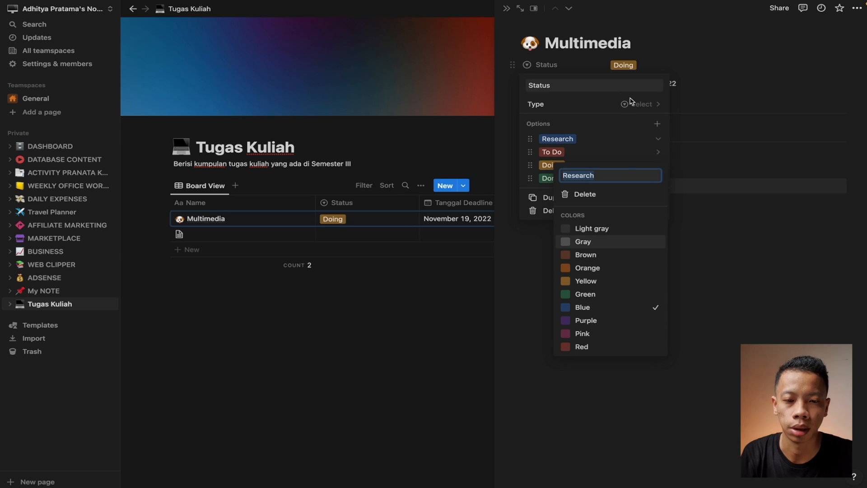
{"action": "left_click", "coordinate": [718, 146]}
Set the Multimedia task's status to Research
{"action": "left_click", "coordinate": [623, 67]}
{"action": "left_click", "coordinate": [641, 95]}
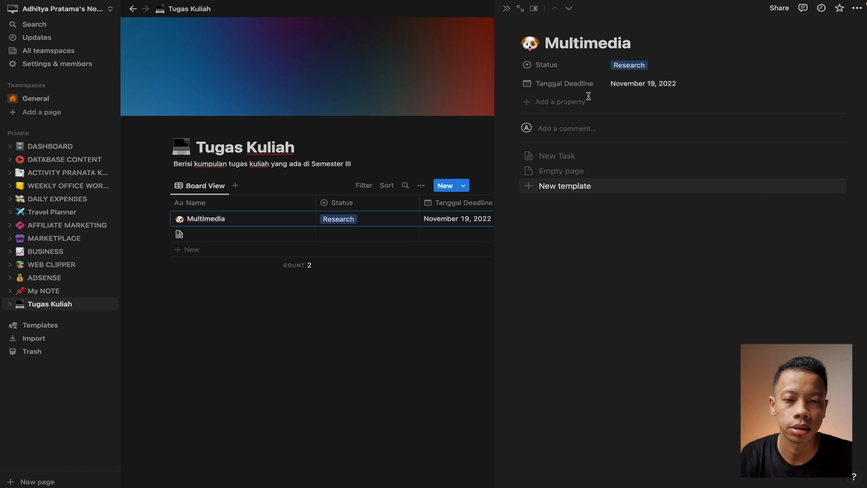
{"action": "left_click", "coordinate": [568, 105]}
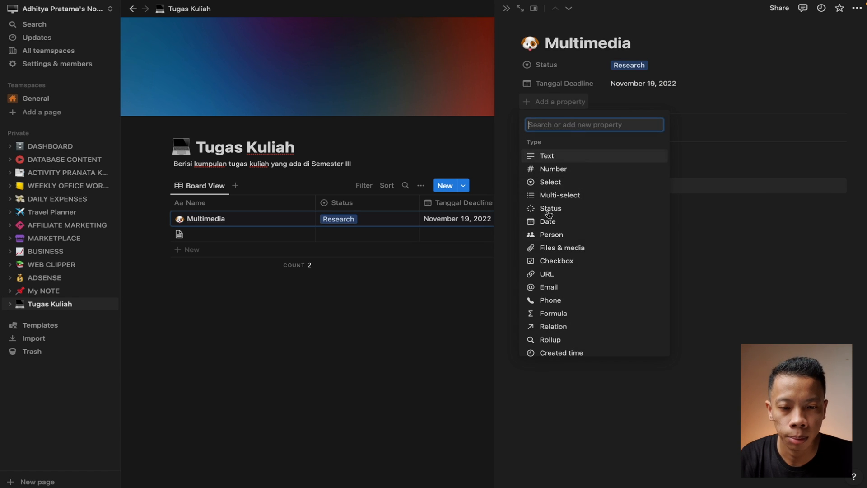
Add a 'Dosen' person property and assign the lecturer to it
{"action": "left_click", "coordinate": [576, 241]}
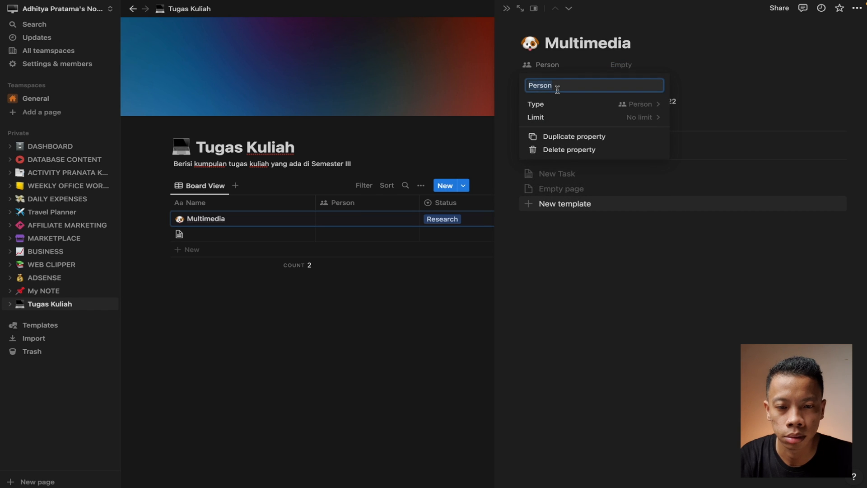
{"action": "type", "text": "Dosen"}
{"action": "key", "text": "Return"}
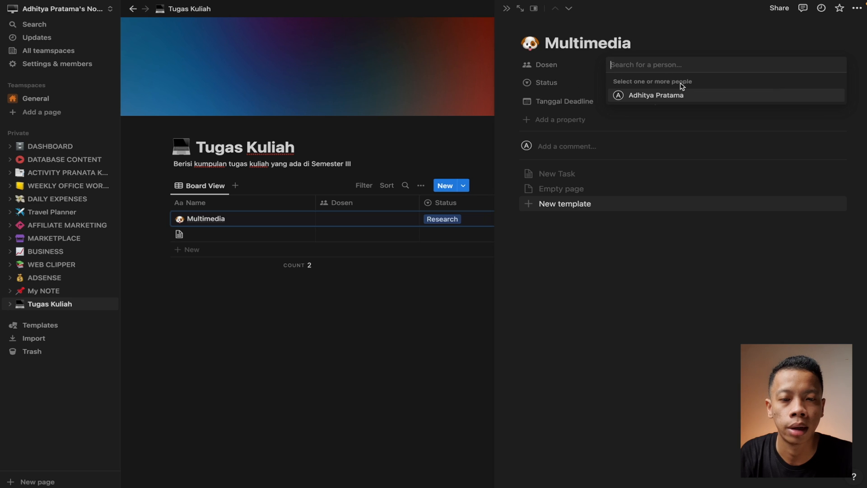
{"action": "left_click", "coordinate": [658, 96]}
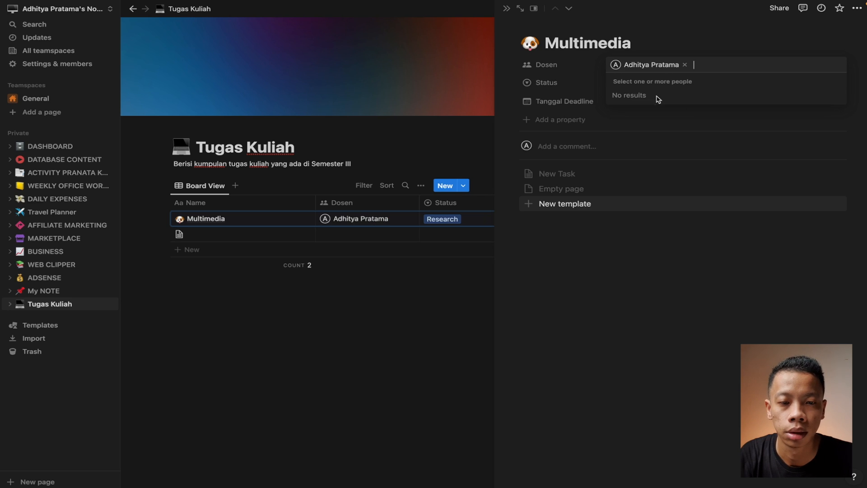
{"action": "left_click", "coordinate": [654, 304]}
Add an 'Email Dosen' email property and fill in the lecturer's email address
{"action": "left_click", "coordinate": [541, 123]}
{"action": "scroll", "coordinate": [586, 297], "scroll_direction": "down", "scroll_amount": 2}
{"action": "left_click", "coordinate": [560, 257]}
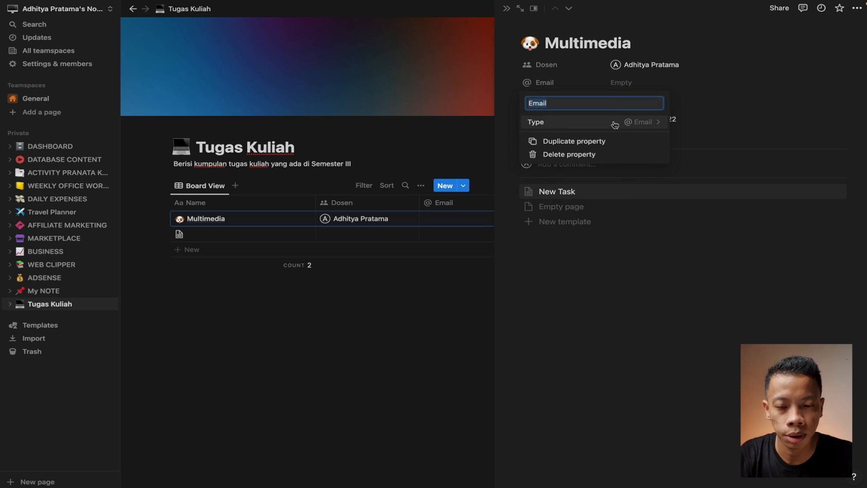
{"action": "type", "text": "Email Dosen"}
{"action": "left_click", "coordinate": [747, 104]}
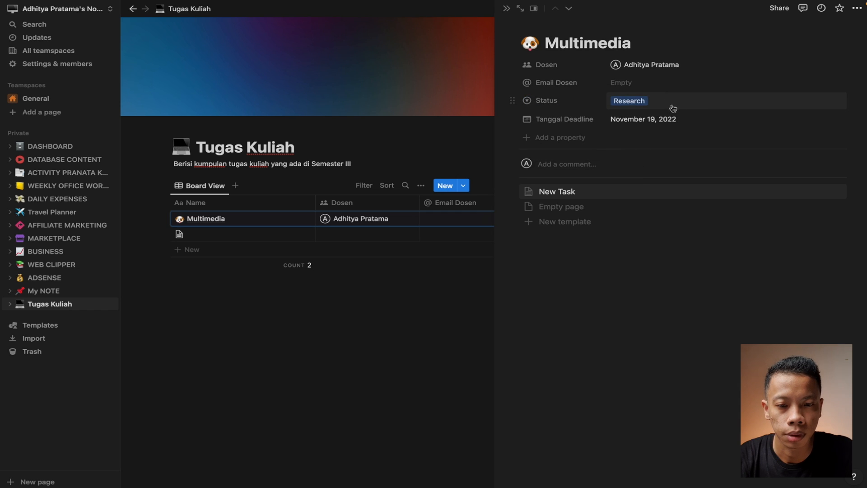
{"action": "left_click", "coordinate": [660, 84]}
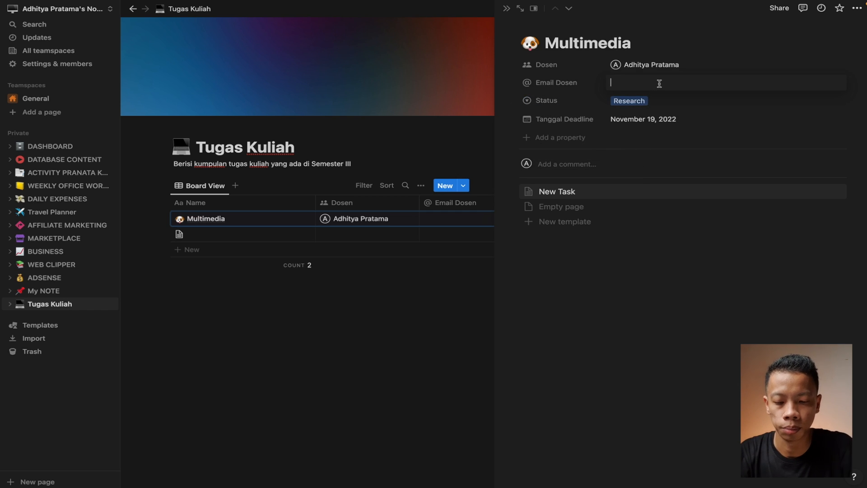
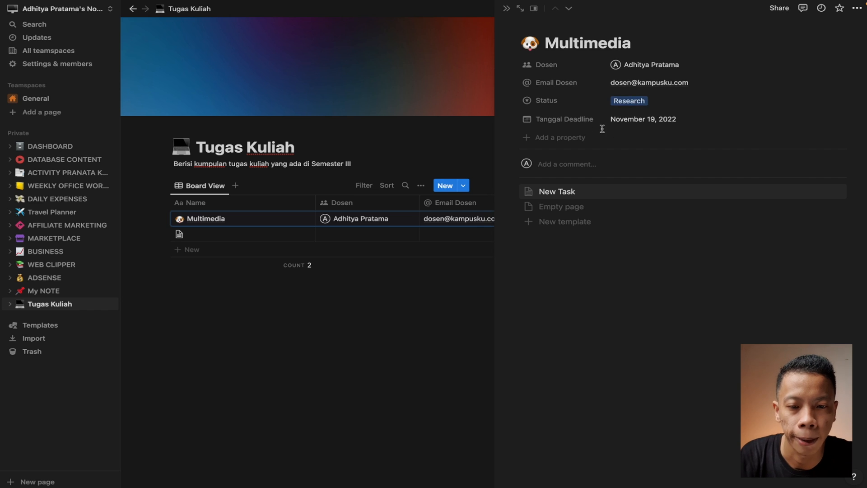
Add an empty Files & media property to the task
{"action": "left_click", "coordinate": [560, 138]}
{"action": "scroll", "coordinate": [591, 334], "scroll_direction": "down", "scroll_amount": 2}
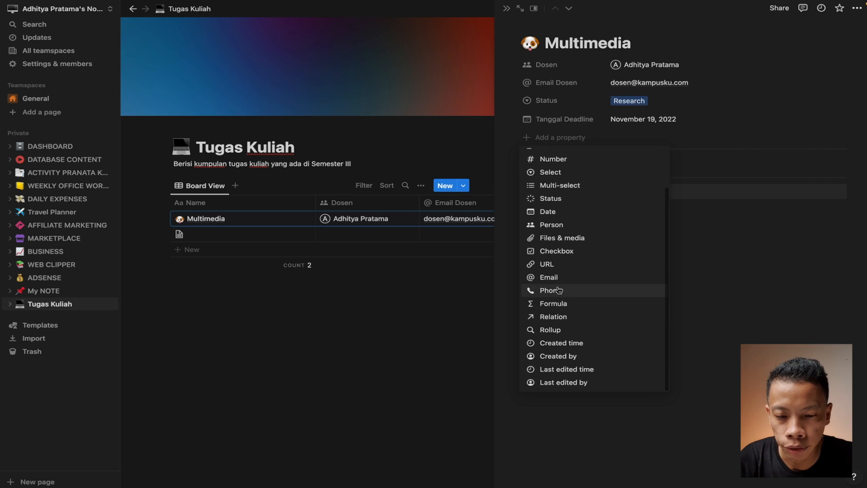
{"action": "scroll", "coordinate": [573, 282], "scroll_direction": "up", "scroll_amount": 2}
{"action": "left_click", "coordinate": [573, 280]}
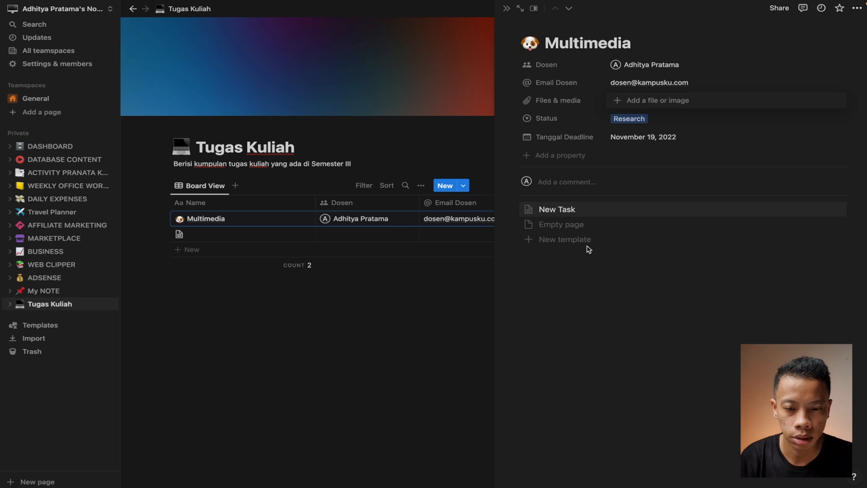
{"action": "left_click", "coordinate": [592, 265]}
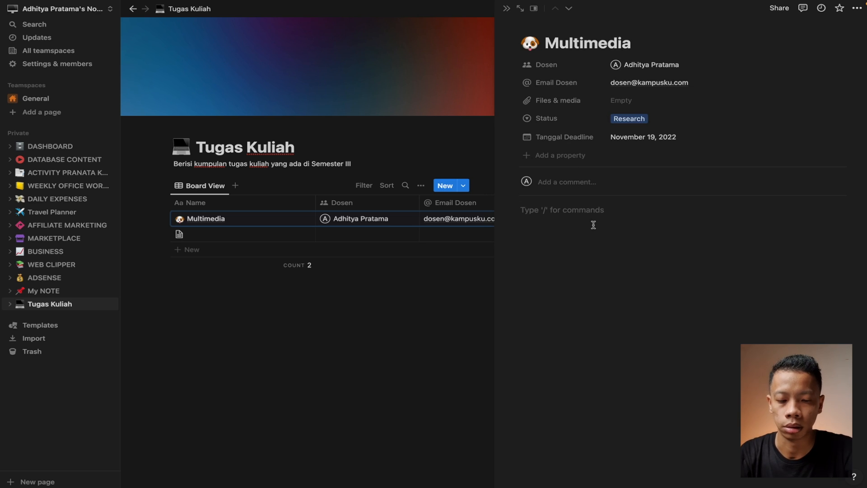
Type numbered steps: 'Buat sebuah objek bebas di aplikasi Corel Draw', 'Buat tutorial…', 'Publish di…'
{"action": "type", "text": "1. "}
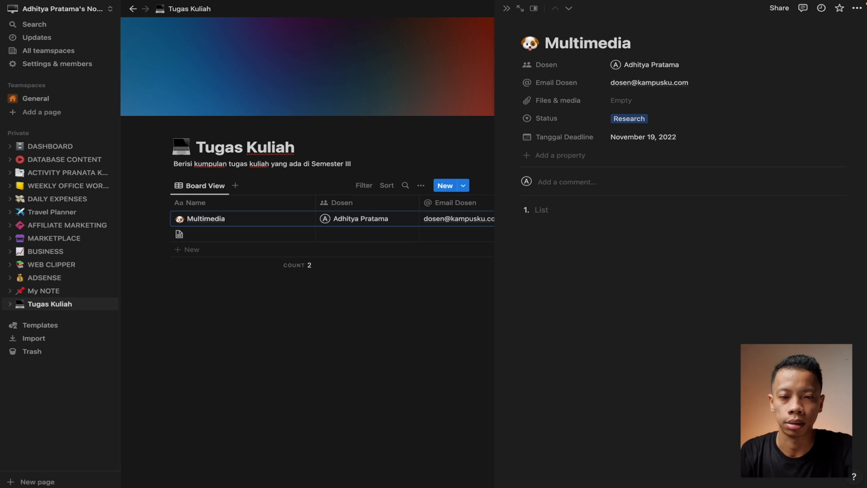
{"action": "type", "text": "Buat sebuah ob"}
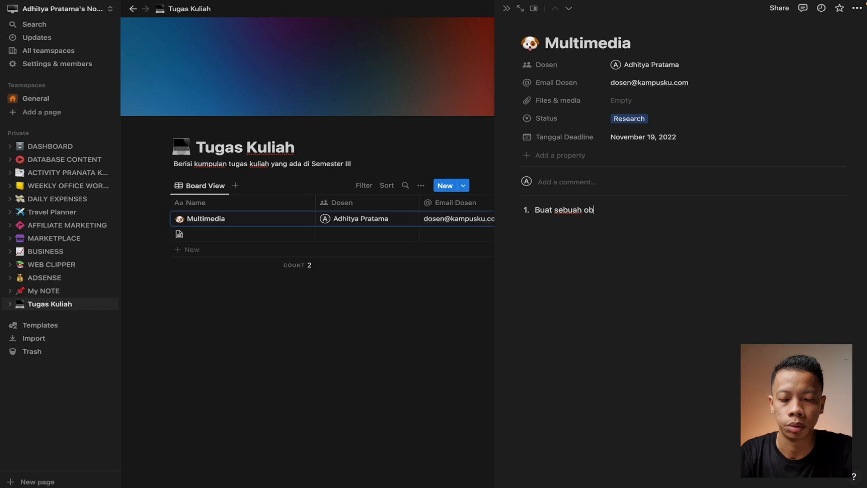
{"action": "type", "text": "jek "}
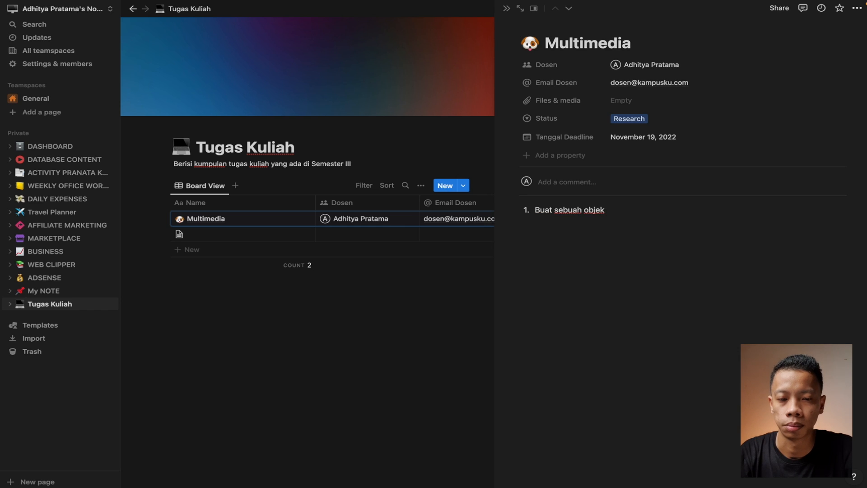
{"action": "type", "text": "bebas"}
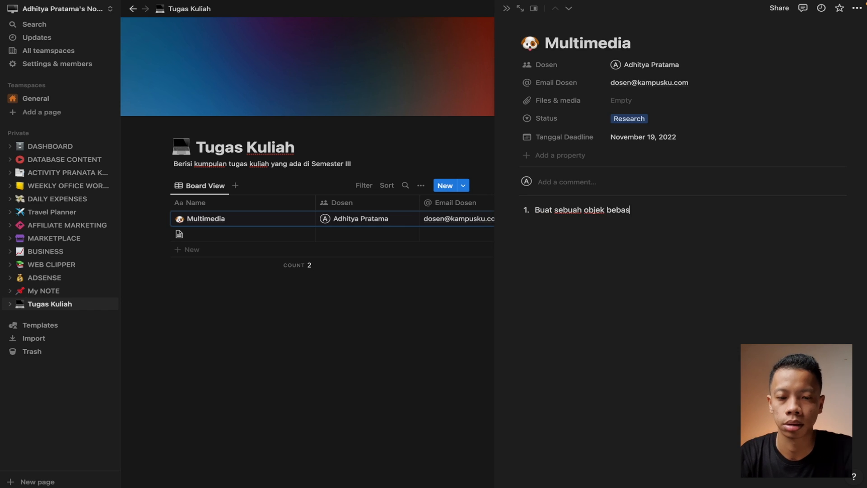
{"action": "type", "text": " di aplikasi C"}
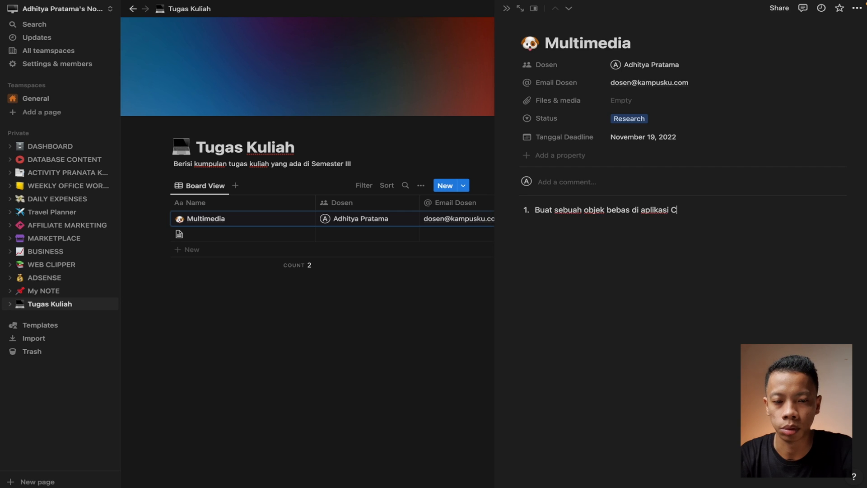
{"action": "type", "text": "orel Draw"}
{"action": "key", "text": "Return"}
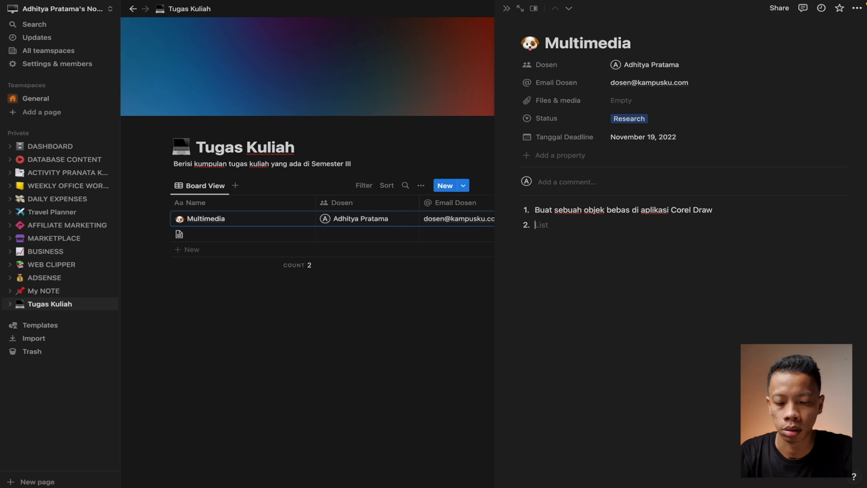
{"action": "type", "text": "Buat tutorial"}
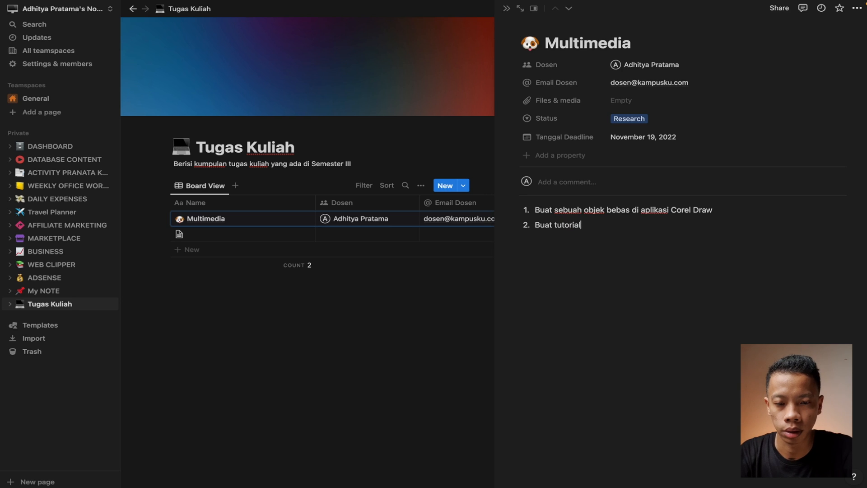
{"action": "type", "text": " cara pembuatan obje"}
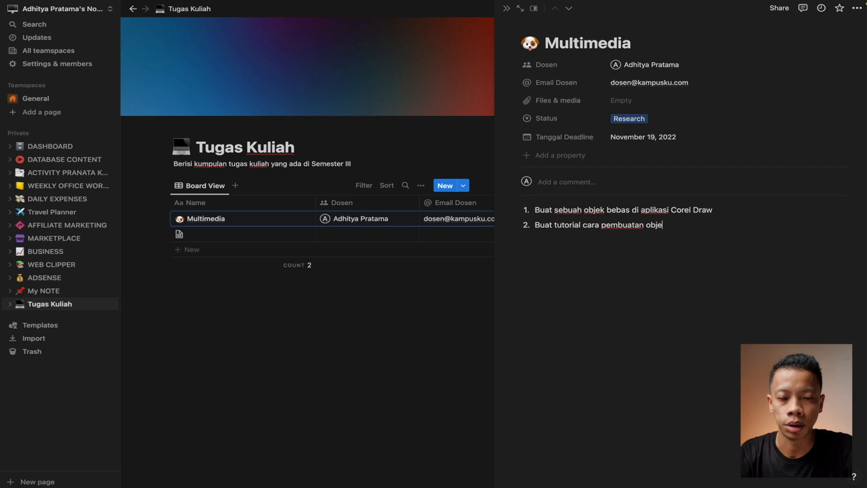
{"action": "type", "text": "k tersebut"}
{"action": "key", "text": "Return"}
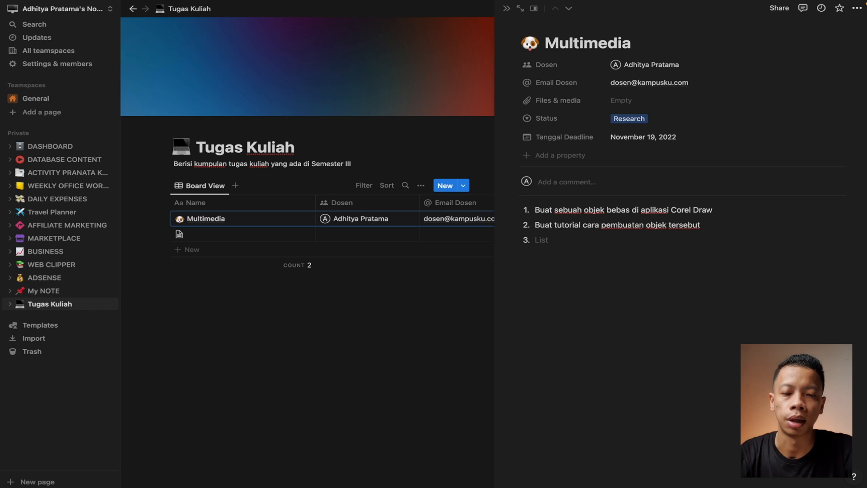
{"action": "type", "text": "P"}
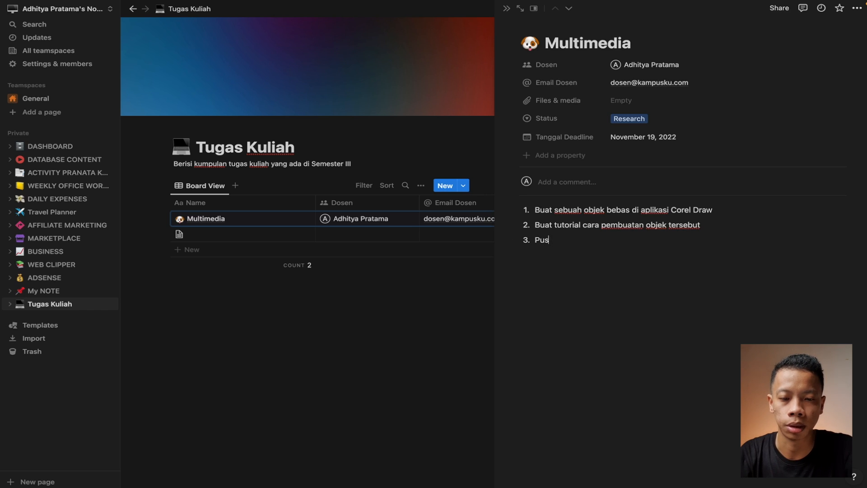
{"action": "type", "text": "ublish di Youtube"}
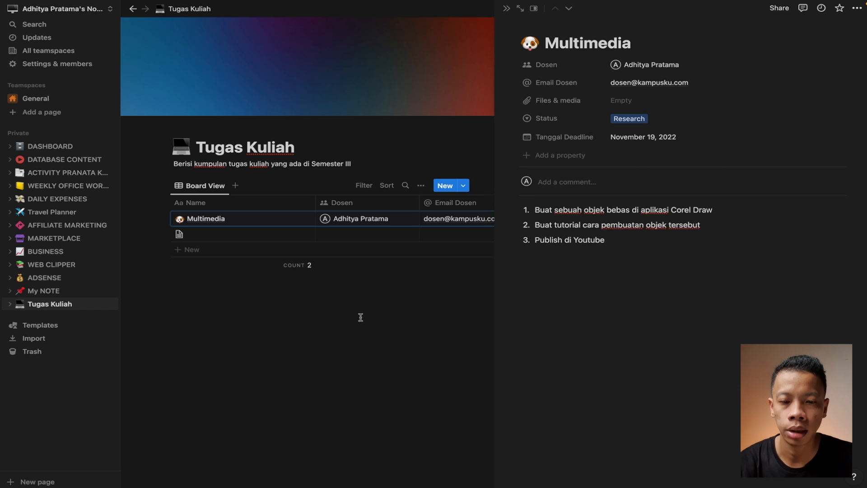
Open the empty table row as a page and title it 'Pemrograman'
{"action": "left_click", "coordinate": [388, 351]}
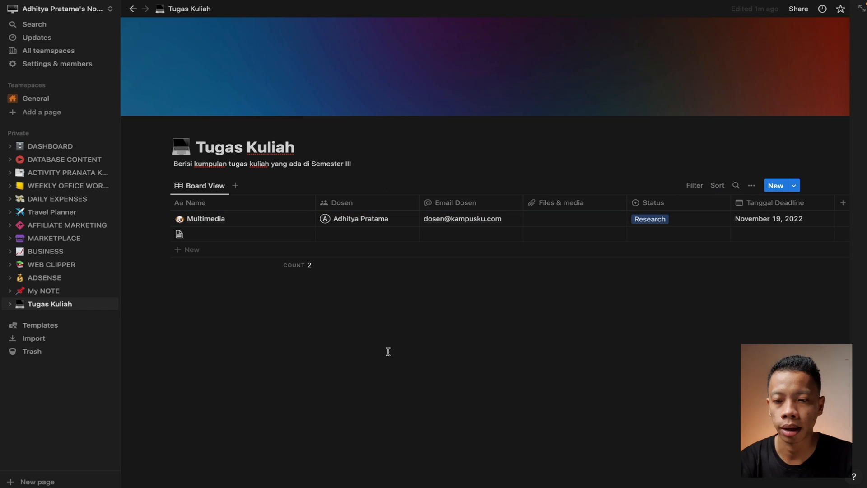
{"action": "left_click", "coordinate": [211, 233]}
{"action": "left_click", "coordinate": [250, 349]}
{"action": "left_click", "coordinate": [243, 384]}
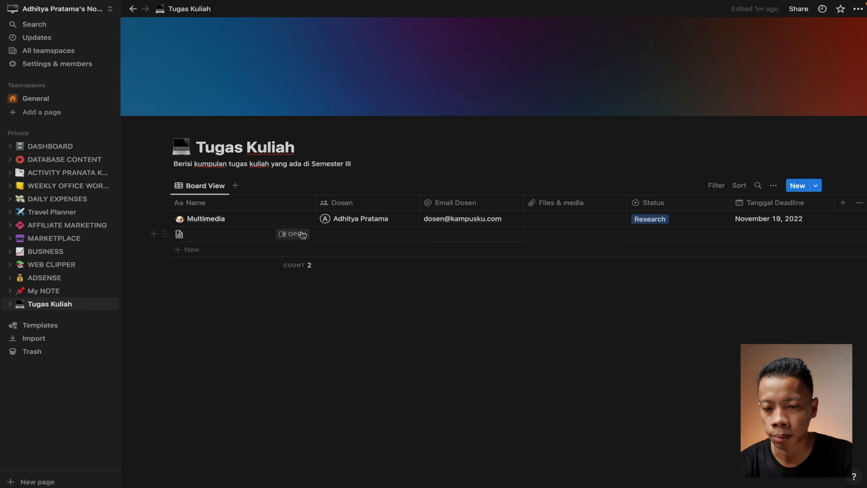
{"action": "left_click", "coordinate": [297, 234]}
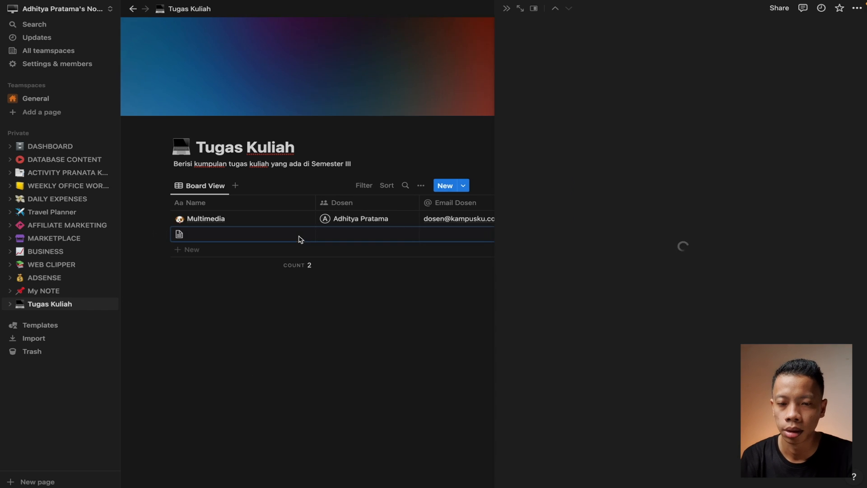
{"action": "left_click", "coordinate": [574, 48]}
{"action": "type", "text": "Pemrograman"}
Assign the lecturer under Dosen and enter their Email Dosen address
{"action": "left_click", "coordinate": [621, 64]}
{"action": "left_click", "coordinate": [656, 95]}
{"action": "left_click", "coordinate": [624, 135]}
{"action": "left_click", "coordinate": [637, 83]}
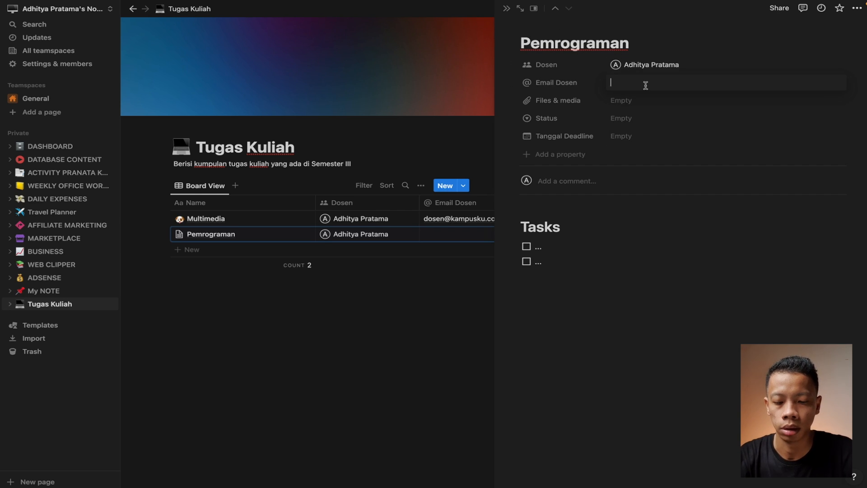
{"action": "left_click", "coordinate": [634, 104]}
{"action": "left_click", "coordinate": [626, 85]}
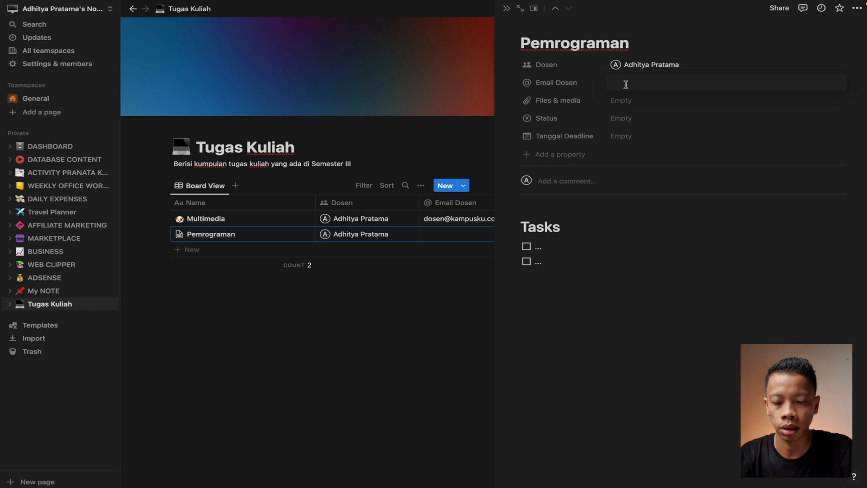
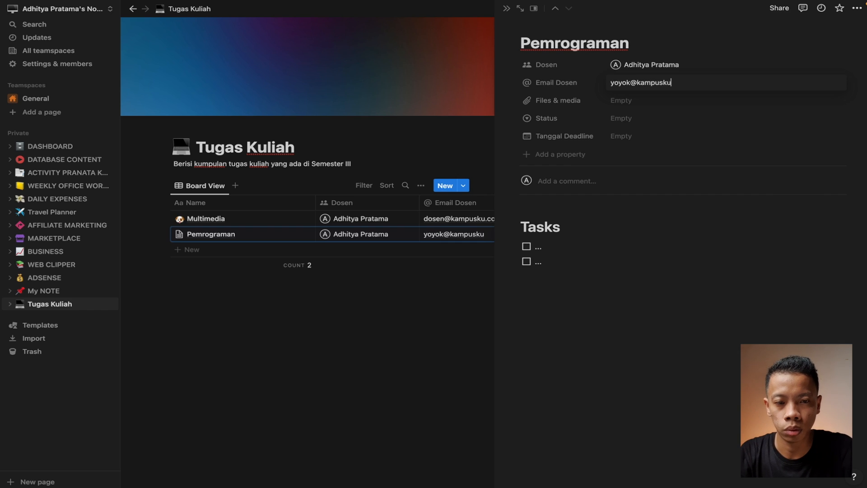
Set the status to Doing and the Tanggal Deadline to November 15, 2022
{"action": "left_click", "coordinate": [643, 119]}
{"action": "left_click", "coordinate": [638, 174]}
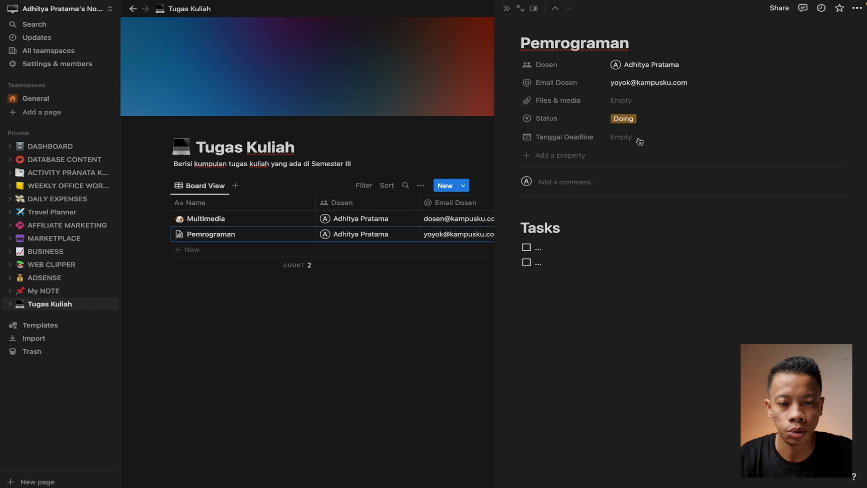
{"action": "left_click", "coordinate": [638, 143]}
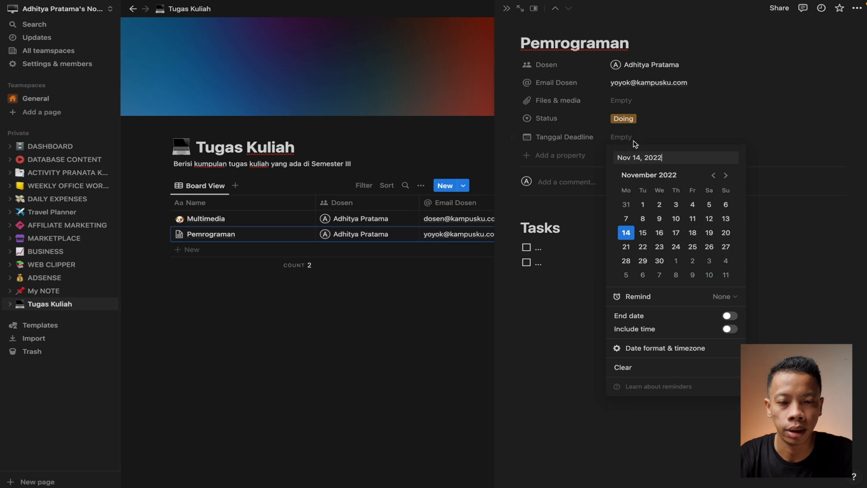
{"action": "left_click", "coordinate": [646, 237]}
{"action": "left_click", "coordinate": [813, 224]}
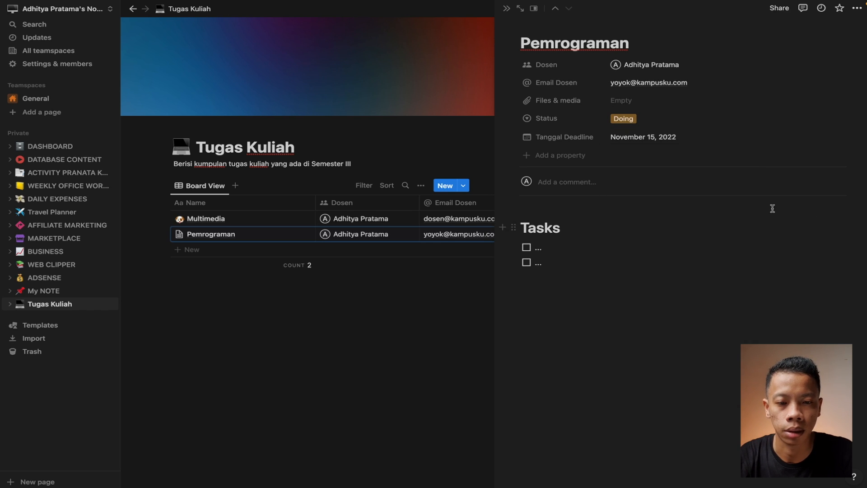
Name the to-dos Desain Sistem, Membuat Program / Aplikasi, Membuat Dokumentasi Program and Testing
{"action": "double_click", "coordinate": [540, 249]}
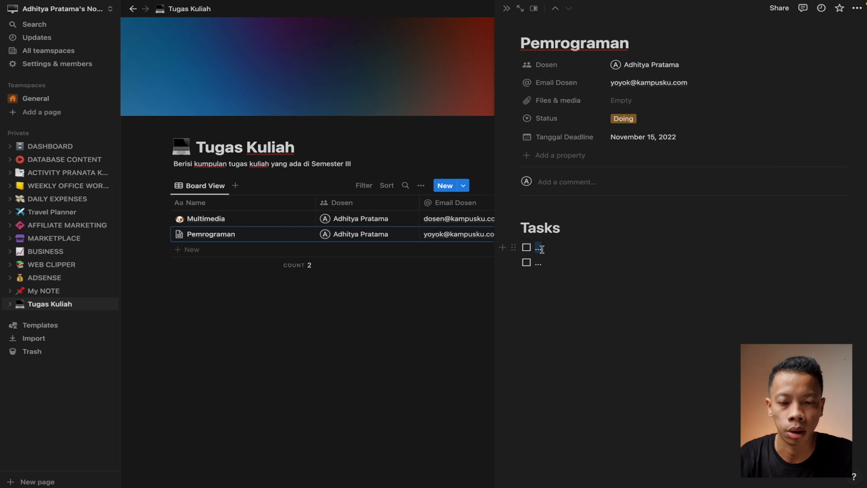
{"action": "key", "text": "BackSpace"}
{"action": "type", "text": "Desain Sistem"}
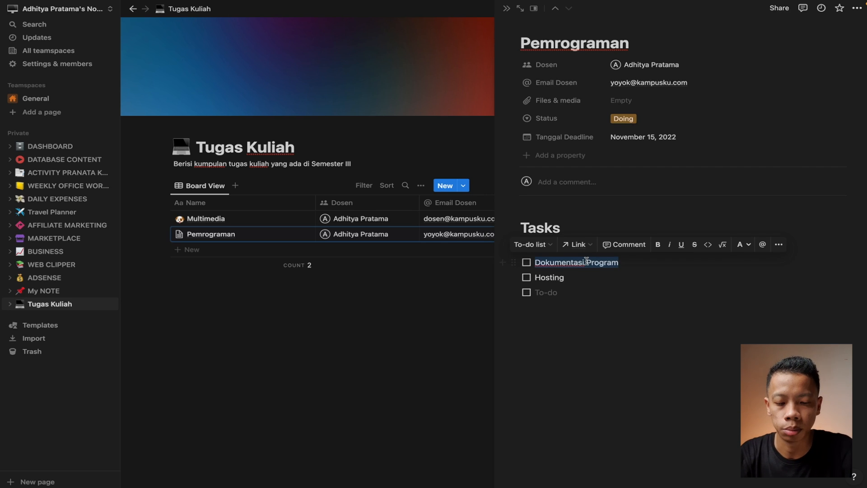
{"action": "type", "text": "Mebuat Progra"}
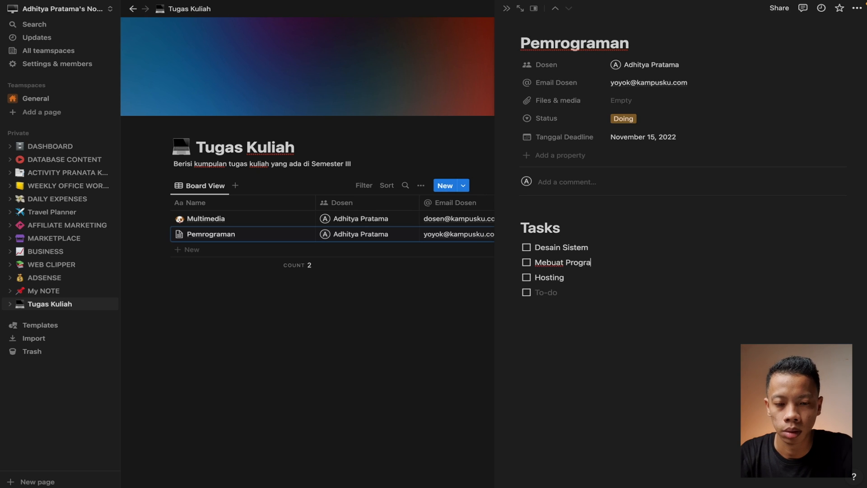
{"action": "type", "text": "m / Aplikasi"}
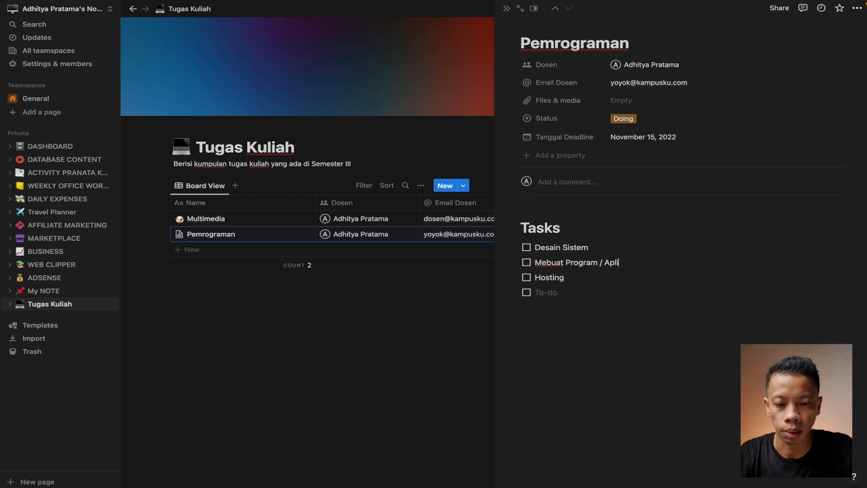
{"action": "left_click", "coordinate": [546, 262]}
{"action": "type", "text": "m"}
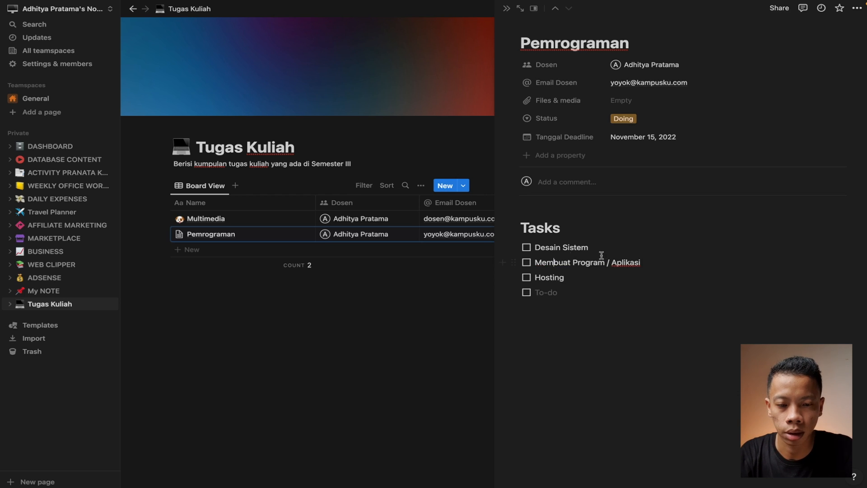
{"action": "left_click", "coordinate": [651, 263]}
{"action": "key", "text": "Return"}
{"action": "type", "text": "D"}
{"action": "type", "text": "Mem"}
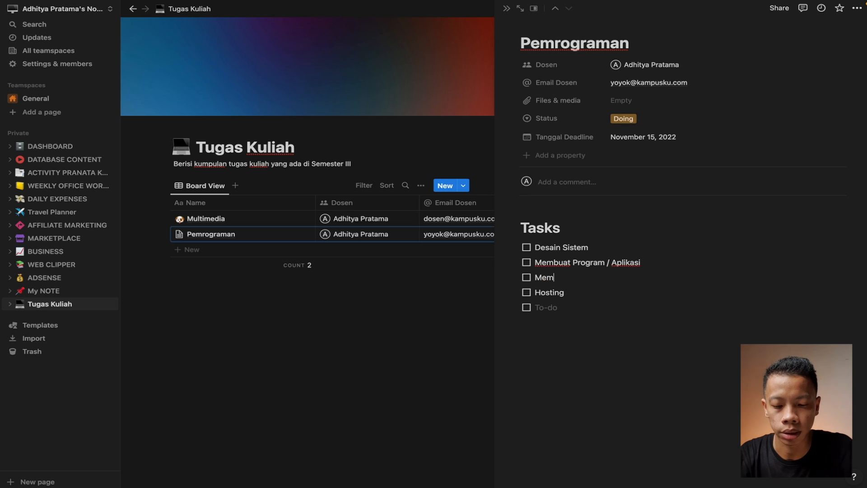
{"action": "type", "text": "buat Dokumen"}
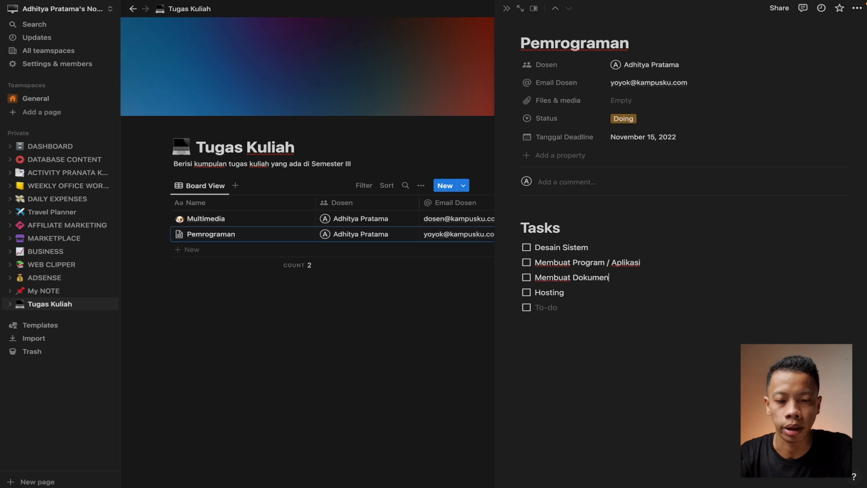
{"action": "type", "text": "tasi Program"}
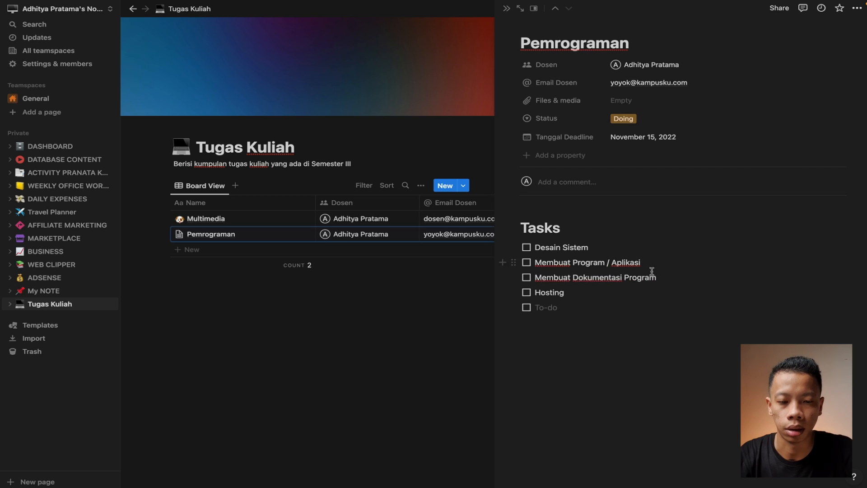
{"action": "double_click", "coordinate": [557, 294]}
{"action": "type", "text": "Testing"}
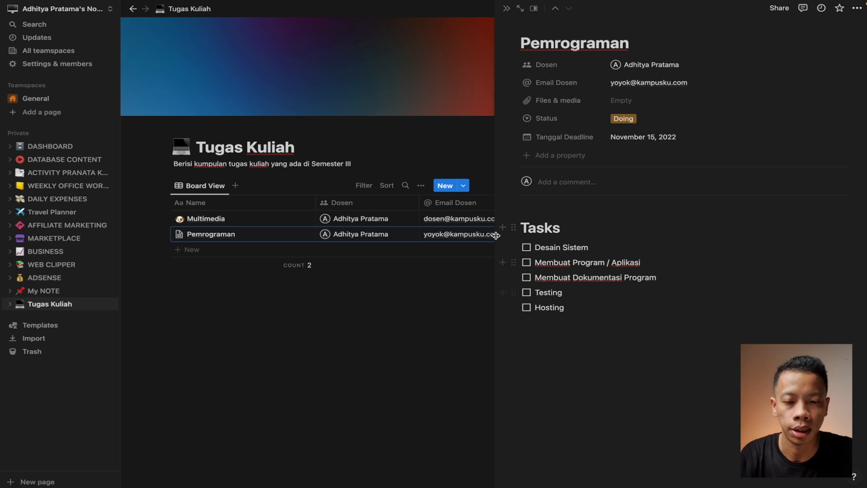
Tick the four tasks as done and close the Pemrograman page
{"action": "left_click", "coordinate": [527, 248]}
{"action": "left_click", "coordinate": [527, 262]}
{"action": "left_click", "coordinate": [527, 277]}
{"action": "left_click", "coordinate": [526, 293]}
{"action": "left_click", "coordinate": [388, 364]}
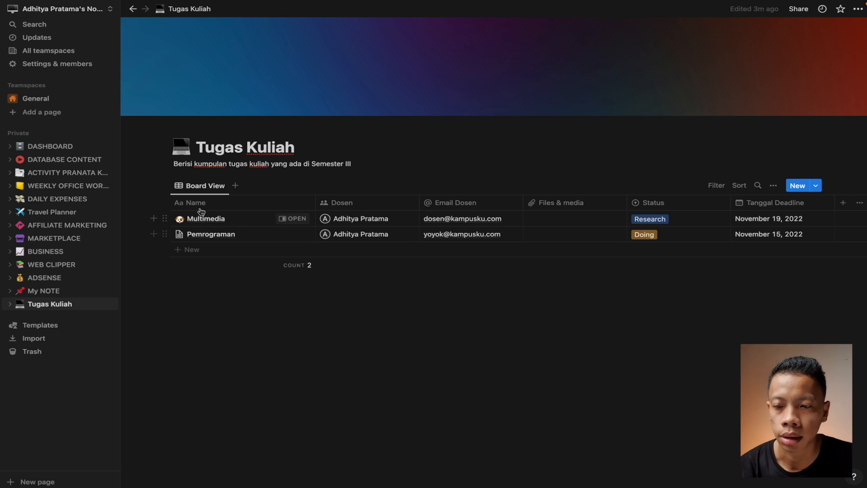
Switch the Tugas Kuliah view layout to a Kanban board
{"action": "left_click", "coordinate": [202, 189]}
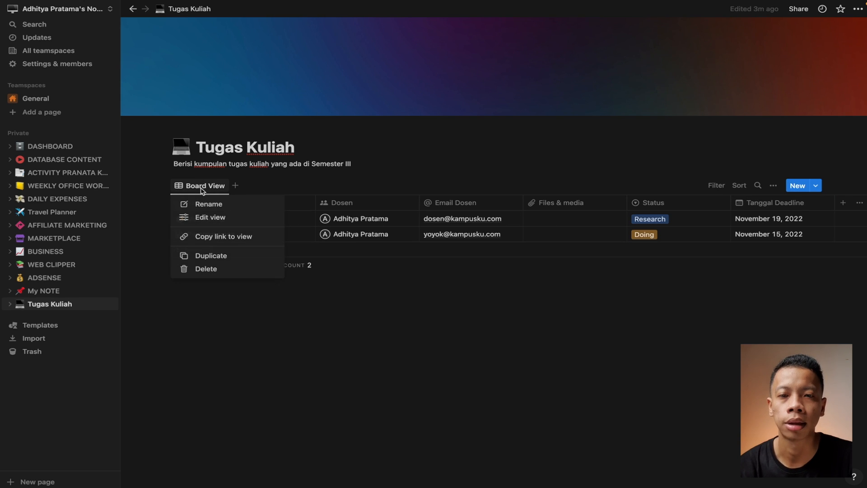
{"action": "left_click", "coordinate": [225, 218]}
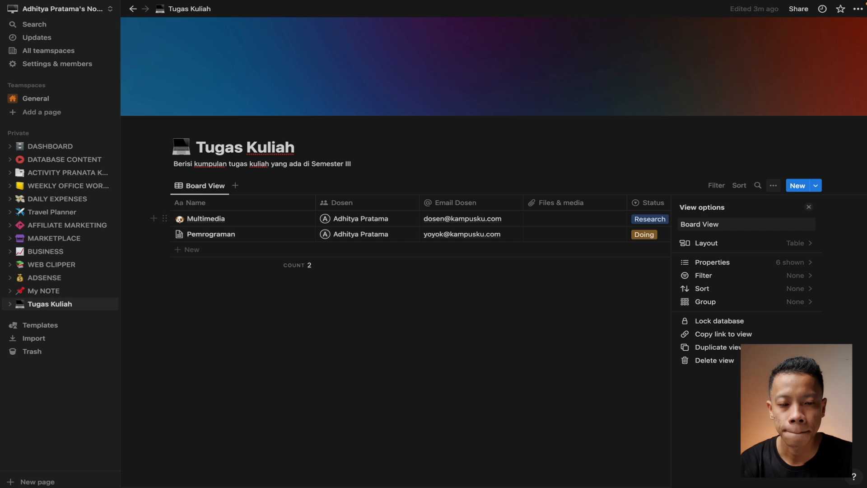
{"action": "left_click", "coordinate": [707, 244]}
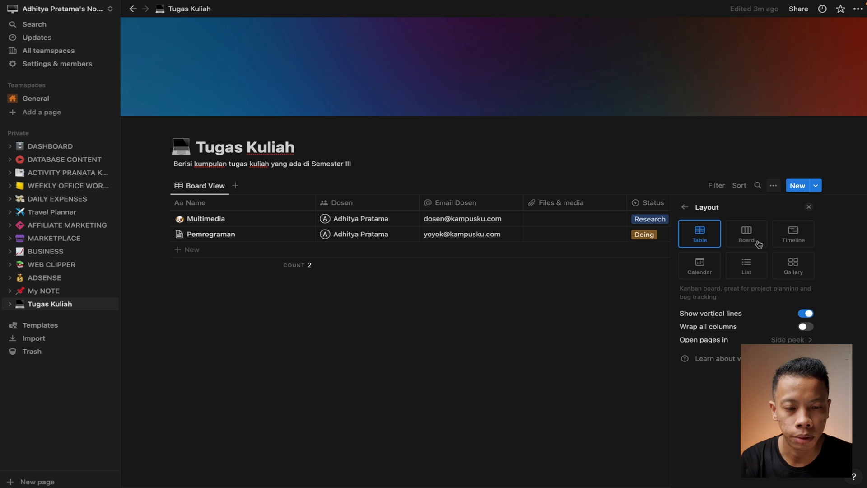
{"action": "left_click", "coordinate": [746, 234]}
{"action": "left_click", "coordinate": [509, 367]}
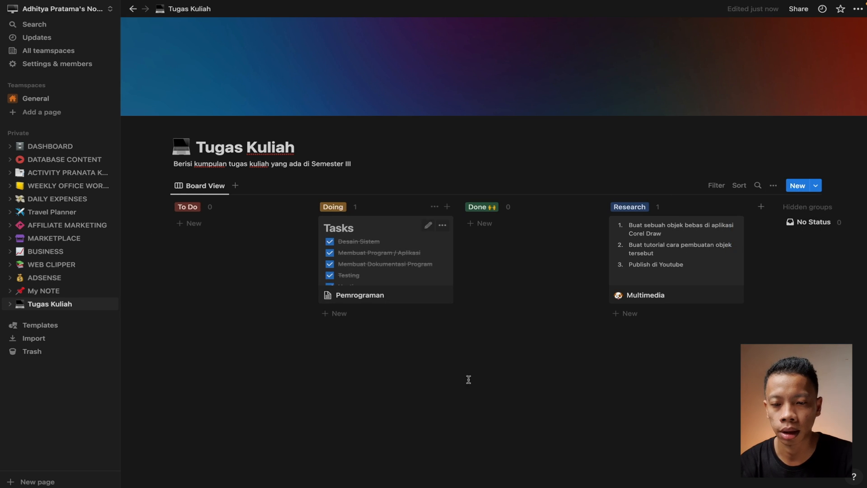
{"action": "left_click", "coordinate": [452, 174]}
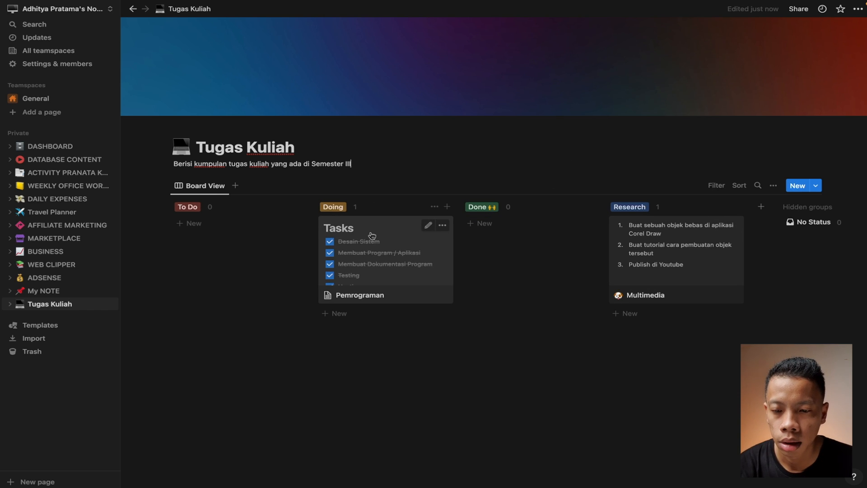
Move Pemrograman to To Do, Multimedia to Done, and the Research column beside To Do
{"action": "left_click_drag", "start_coordinate": [372, 235], "coordinate": [223, 231]}
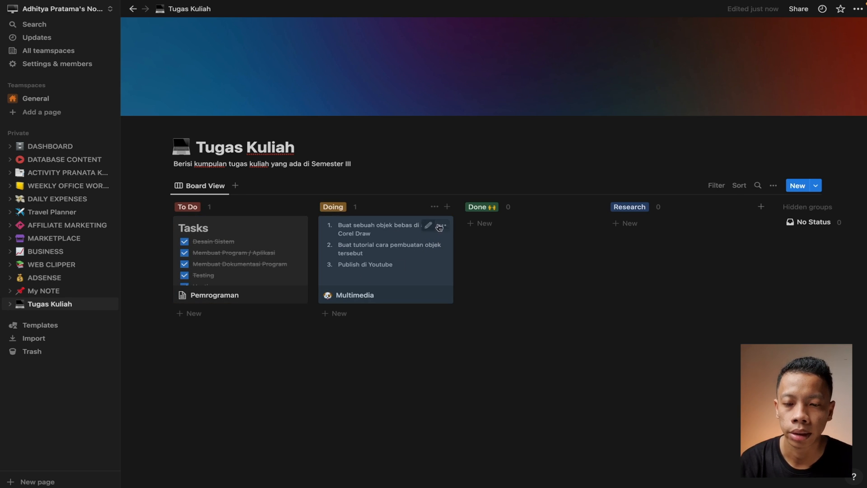
{"action": "left_click_drag", "start_coordinate": [368, 228], "coordinate": [504, 235]}
{"action": "left_click_drag", "start_coordinate": [632, 208], "coordinate": [369, 169]}
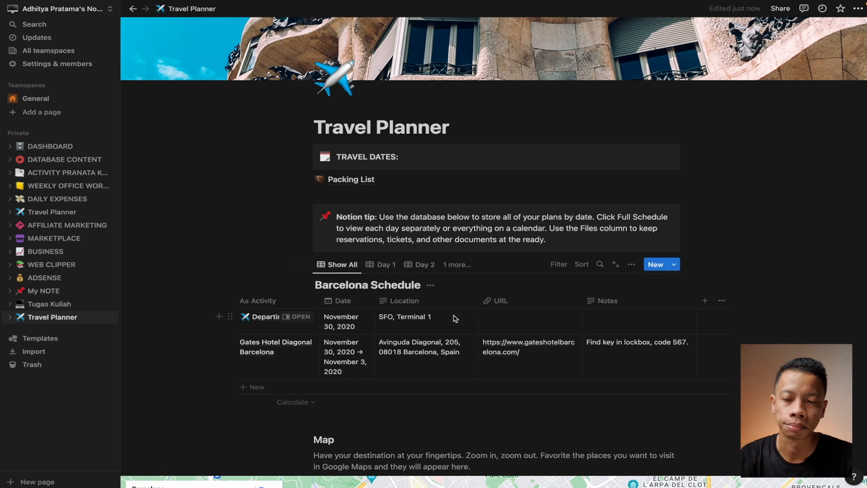
Browse the DASHBOARD page, open WEB CLIPPER, then go back to DASHBOARD
{"action": "left_click", "coordinate": [48, 152]}
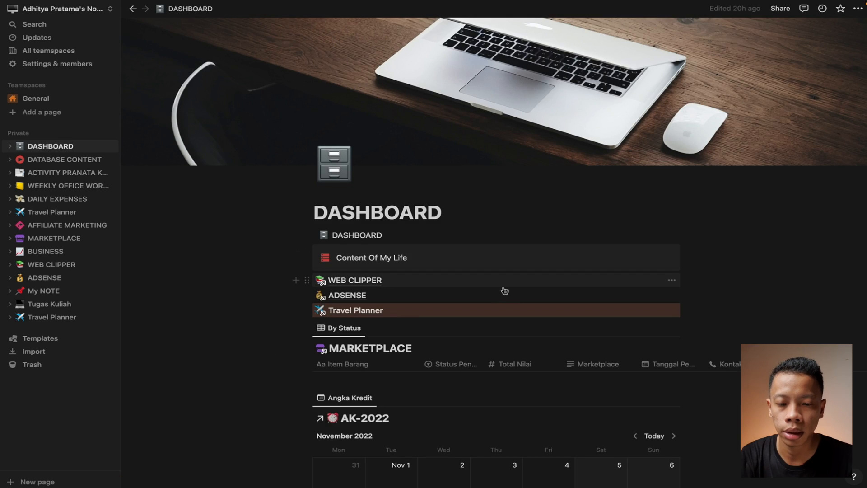
{"action": "scroll", "coordinate": [503, 290], "scroll_direction": "down", "scroll_amount": 3}
{"action": "scroll", "coordinate": [619, 309], "scroll_direction": "right", "scroll_amount": 3}
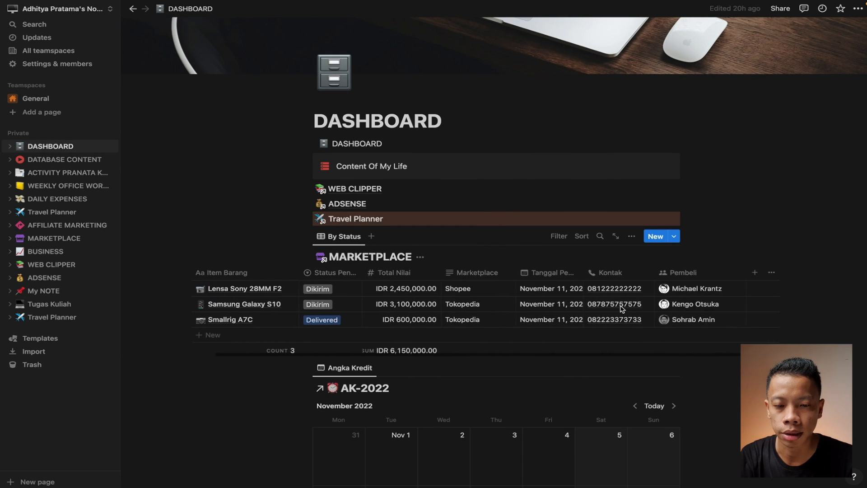
{"action": "scroll", "coordinate": [620, 306], "scroll_direction": "down", "scroll_amount": 2}
{"action": "scroll", "coordinate": [620, 305], "scroll_direction": "down", "scroll_amount": 10}
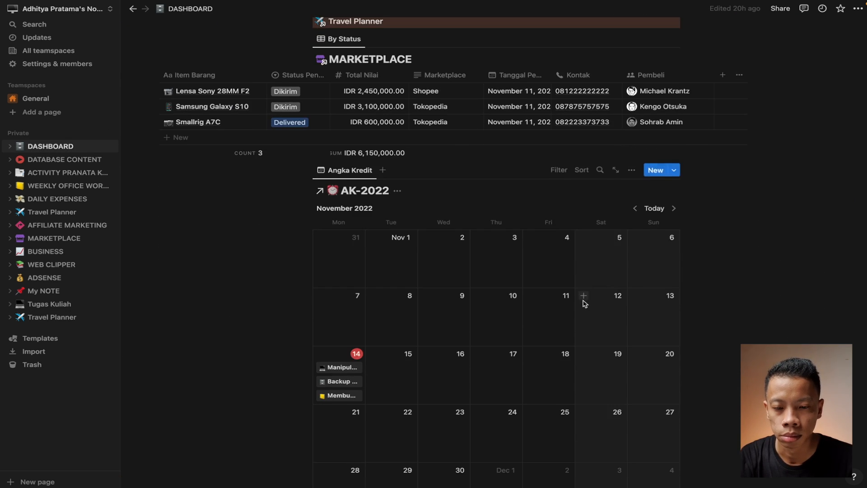
{"action": "scroll", "coordinate": [584, 302], "scroll_direction": "down", "scroll_amount": 1}
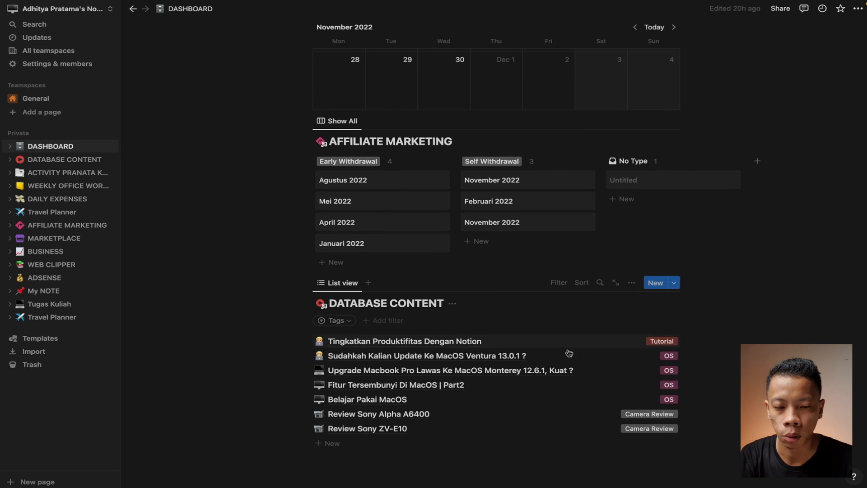
{"action": "scroll", "coordinate": [569, 353], "scroll_direction": "up", "scroll_amount": 15}
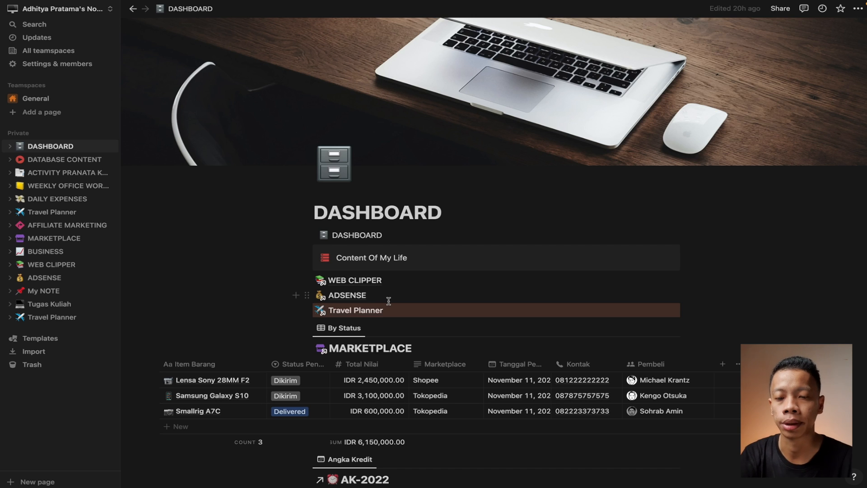
{"action": "scroll", "coordinate": [389, 300], "scroll_direction": "down", "scroll_amount": 2}
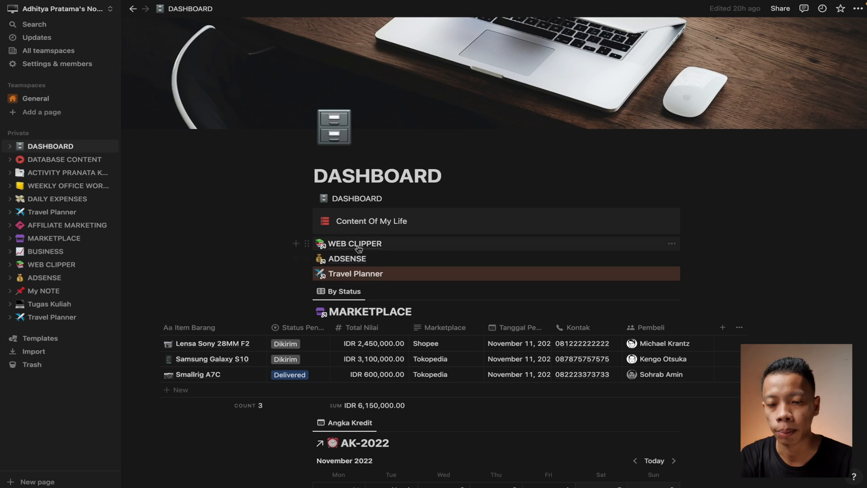
{"action": "left_click", "coordinate": [357, 246]}
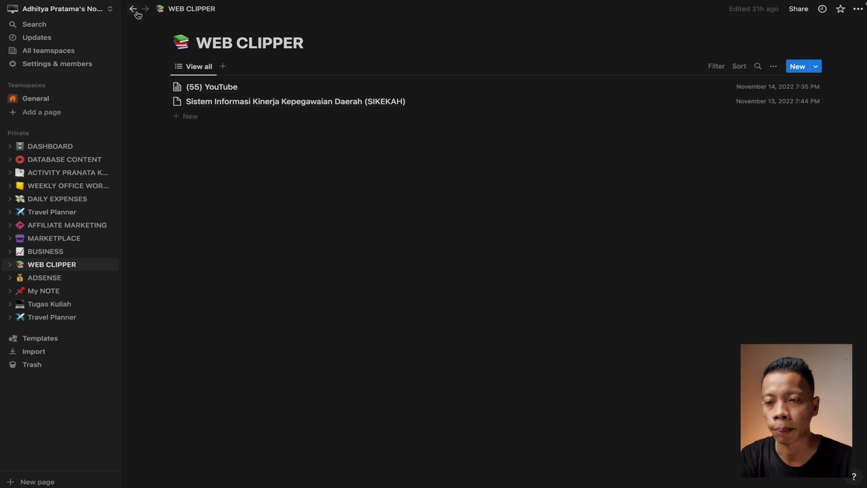
{"action": "left_click", "coordinate": [136, 12]}
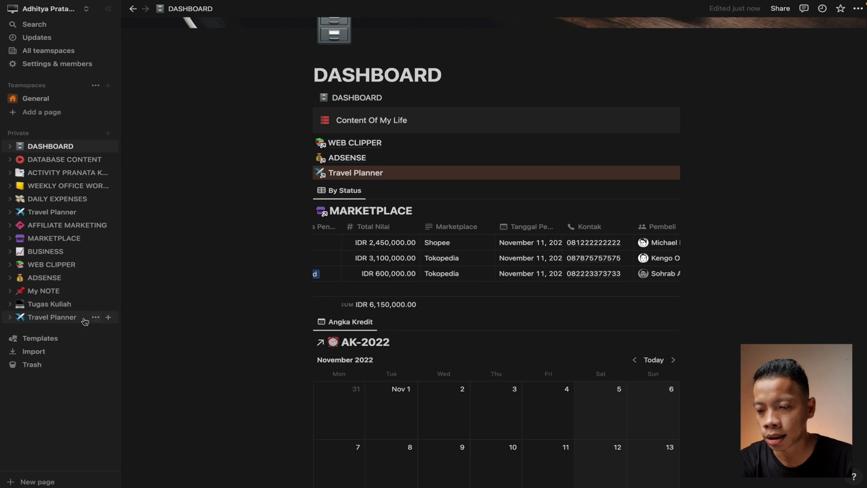
Create a new private page titled HOME
{"action": "left_click", "coordinate": [109, 134]}
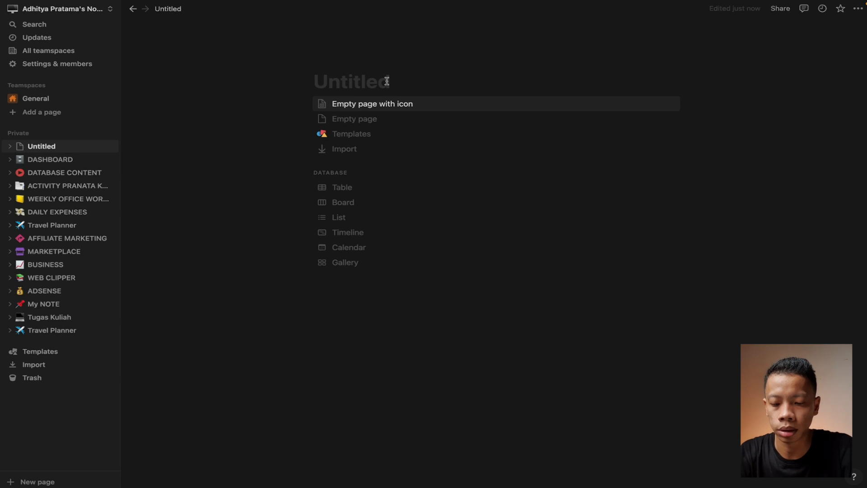
{"action": "type", "text": "BERANDA"}
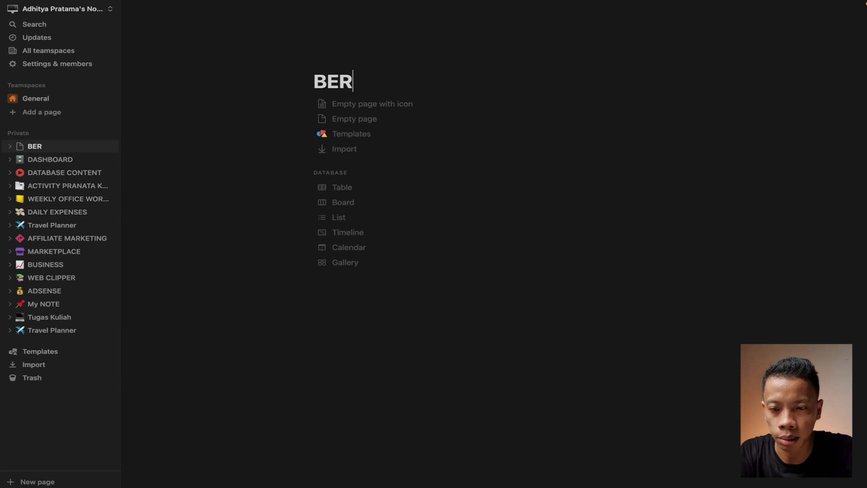
{"action": "key", "text": "BackSpace"}
{"action": "key", "text": "BackSpace"}
{"action": "key", "text": "BackSpace"}
{"action": "key", "text": "BackSpace"}
{"action": "key", "text": "BackSpace"}
{"action": "key", "text": "BackSpace"}
{"action": "key", "text": "BackSpace"}
{"action": "type", "text": "HOME"}
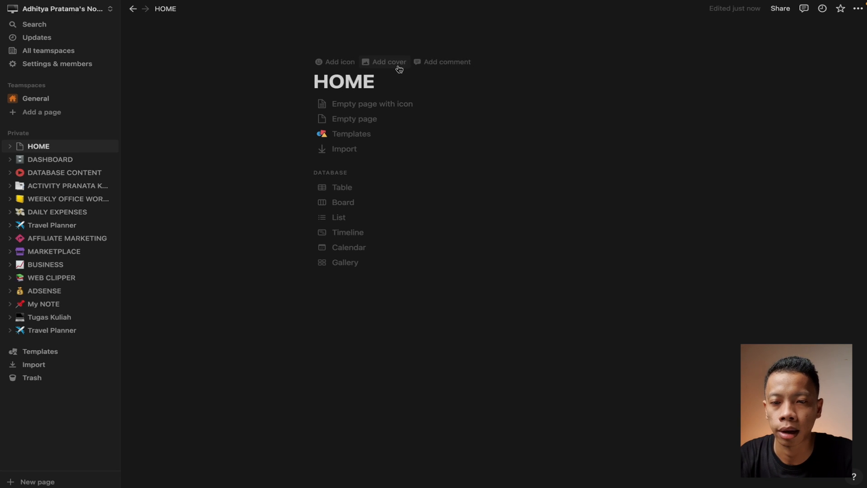
Give the HOME page a cover and a computer emoji icon, starting from an empty page
{"action": "left_click", "coordinate": [396, 64]}
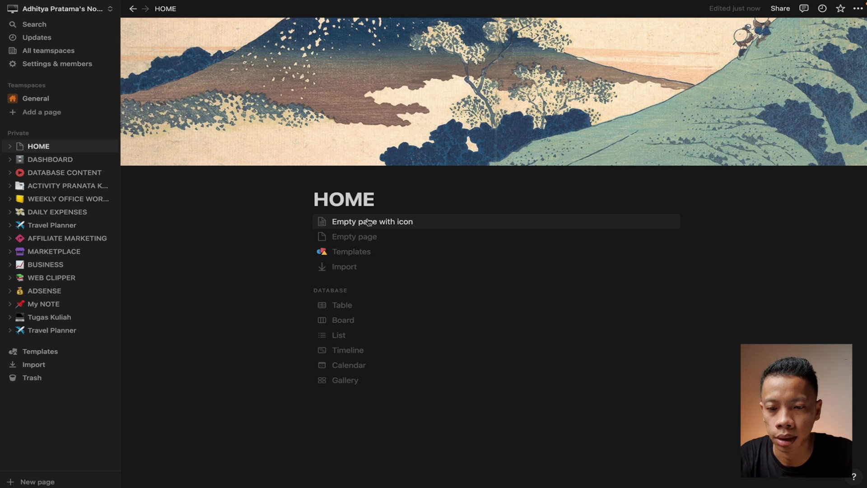
{"action": "left_click", "coordinate": [336, 180]}
{"action": "left_click", "coordinate": [343, 186]}
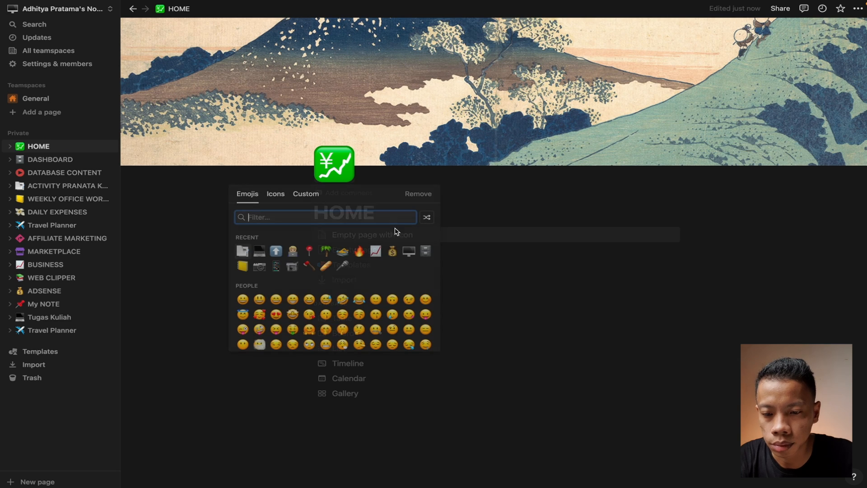
{"action": "left_click", "coordinate": [426, 249]}
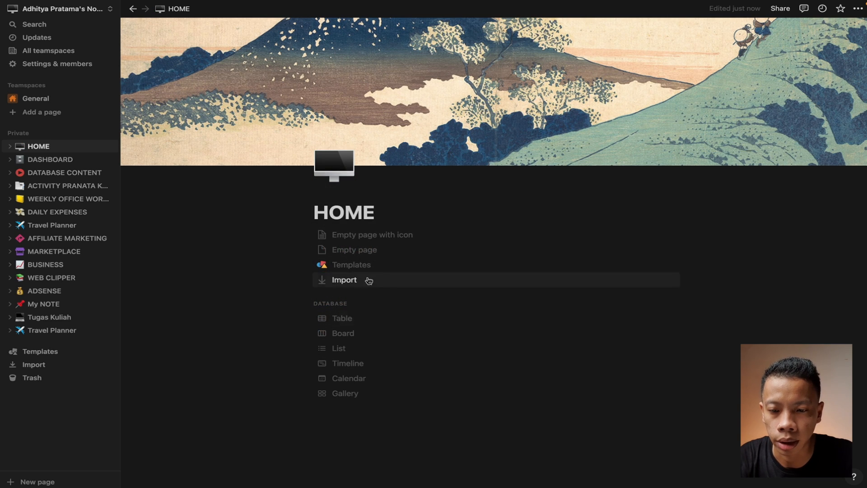
{"action": "left_click", "coordinate": [374, 252]}
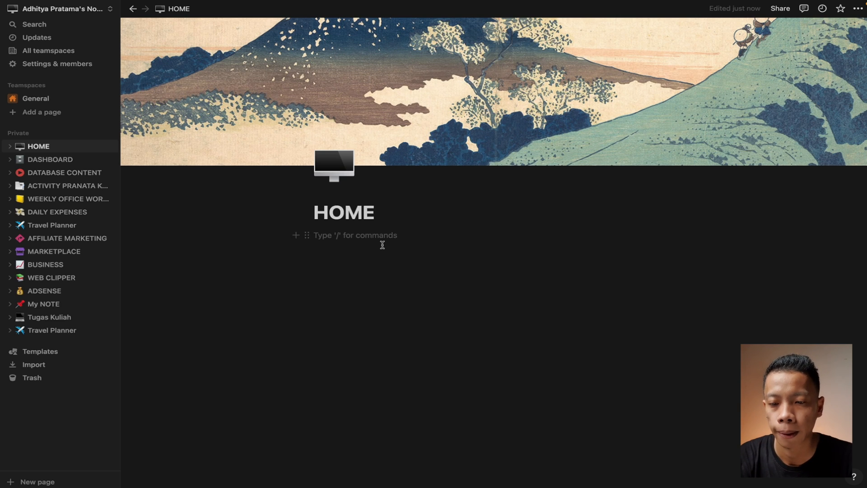
Insert a linked table of DATABASE CONTENT using its Home notes view
{"action": "left_click", "coordinate": [292, 236]}
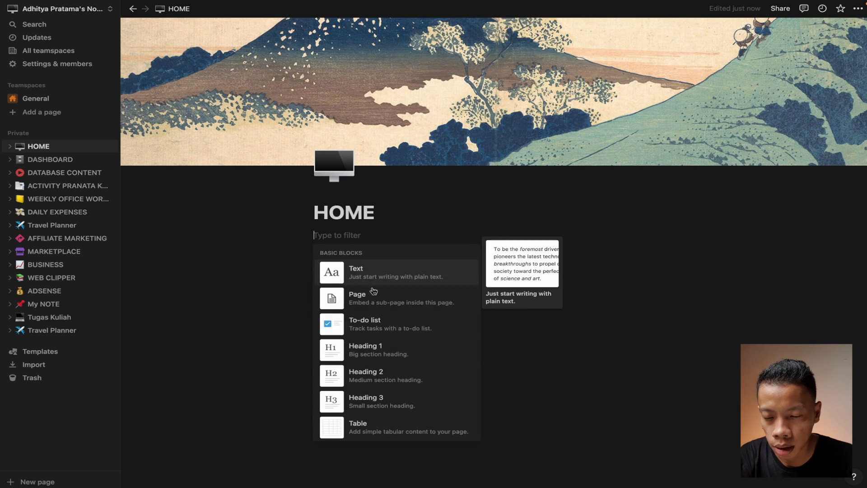
{"action": "scroll", "coordinate": [395, 336], "scroll_direction": "down", "scroll_amount": 9}
{"action": "scroll", "coordinate": [394, 336], "scroll_direction": "up", "scroll_amount": 2}
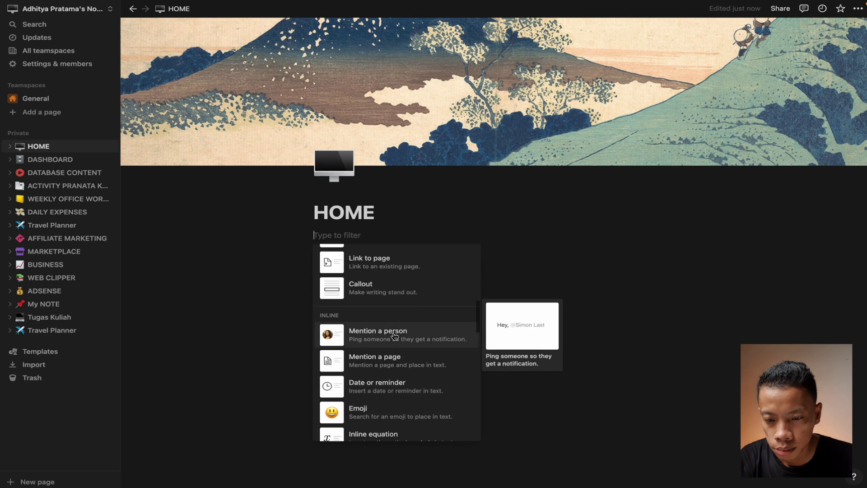
{"action": "scroll", "coordinate": [395, 336], "scroll_direction": "down", "scroll_amount": 5}
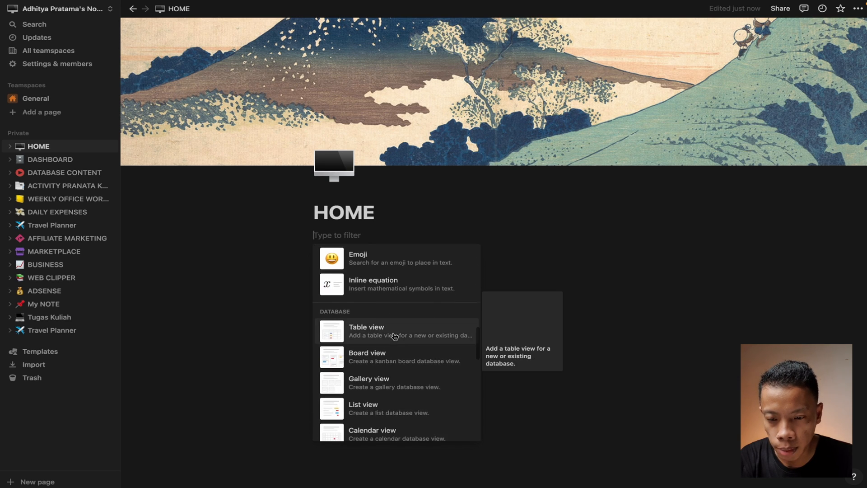
{"action": "scroll", "coordinate": [394, 336], "scroll_direction": "down", "scroll_amount": 1}
{"action": "left_click", "coordinate": [402, 257]}
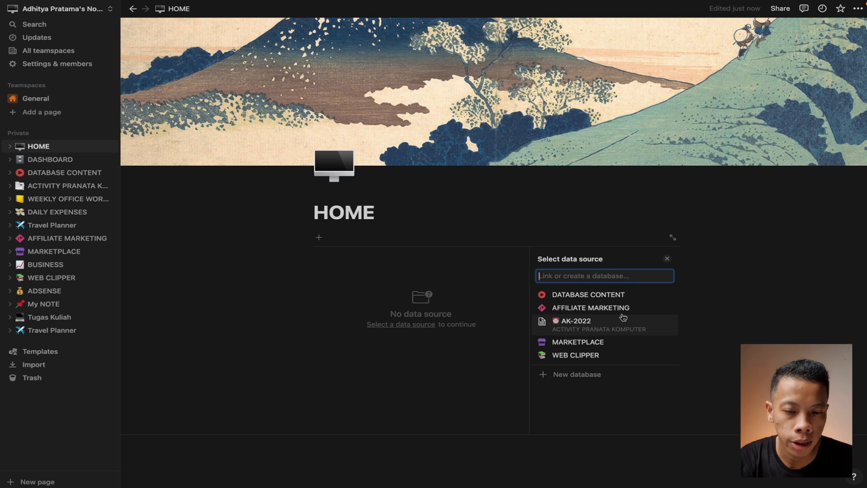
{"action": "left_click", "coordinate": [585, 294]}
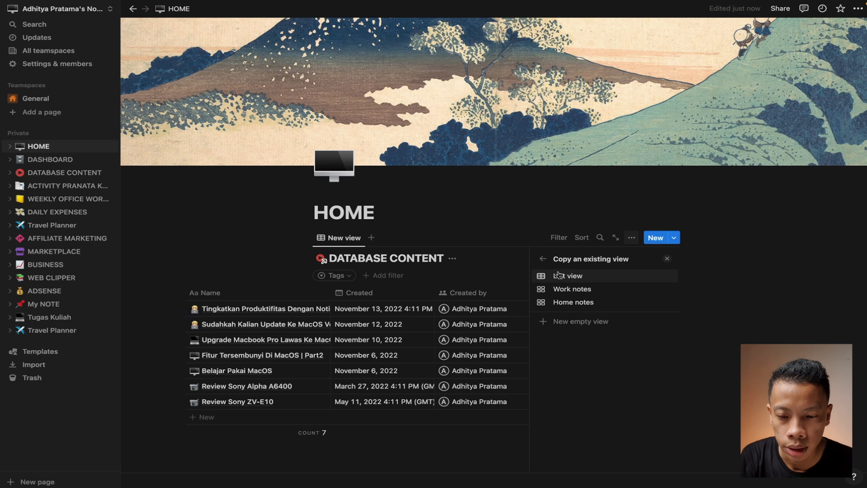
{"action": "left_click", "coordinate": [570, 302]}
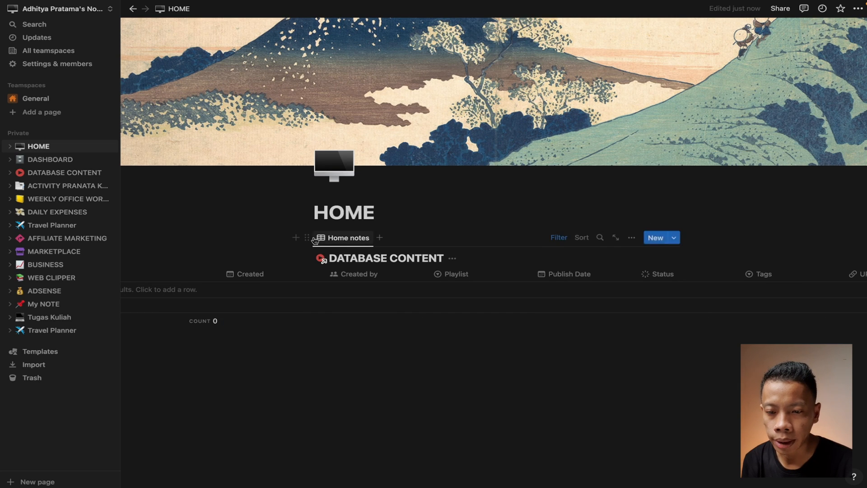
Add a linked MARKETPLACE table copying its All Records view, keeping the name All Records
{"action": "left_click", "coordinate": [295, 238]}
{"action": "scroll", "coordinate": [436, 294], "scroll_direction": "down", "scroll_amount": 5}
{"action": "scroll", "coordinate": [436, 294], "scroll_direction": "down", "scroll_amount": 5}
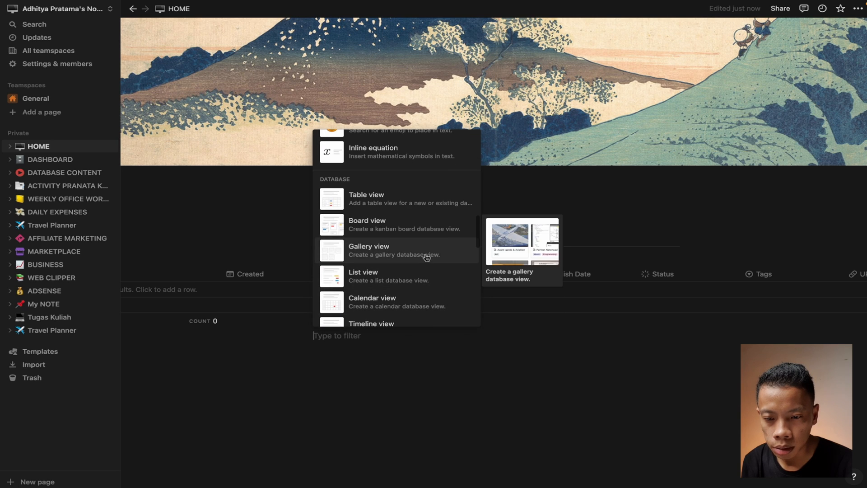
{"action": "left_click", "coordinate": [416, 273]}
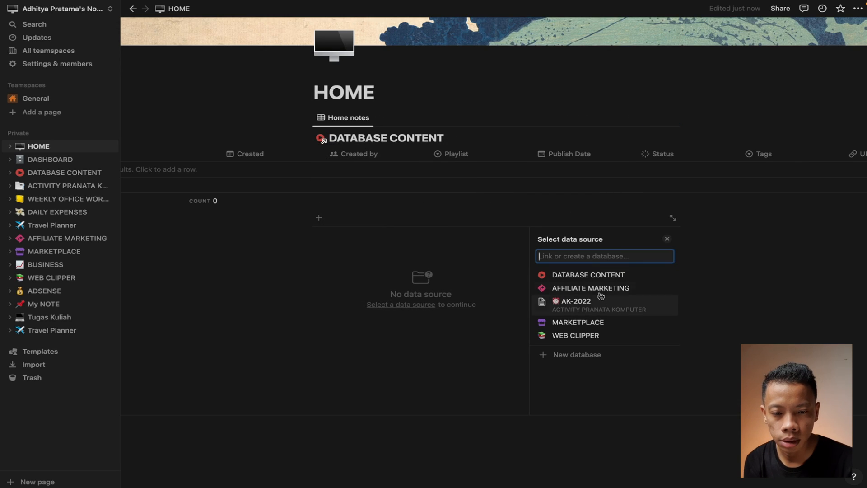
{"action": "left_click", "coordinate": [594, 323]}
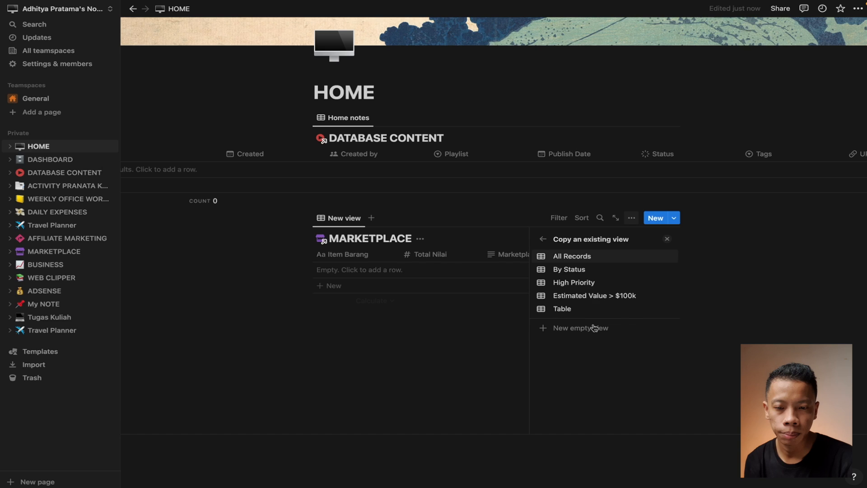
{"action": "left_click", "coordinate": [603, 257]}
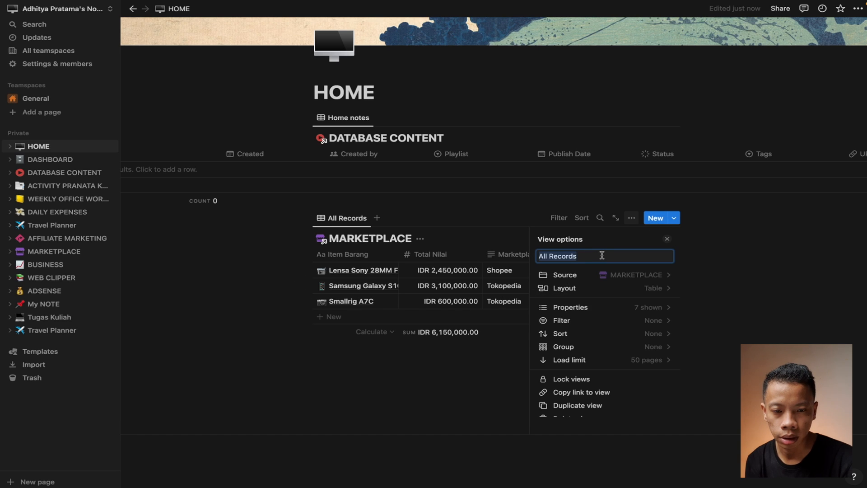
{"action": "left_click", "coordinate": [721, 261]}
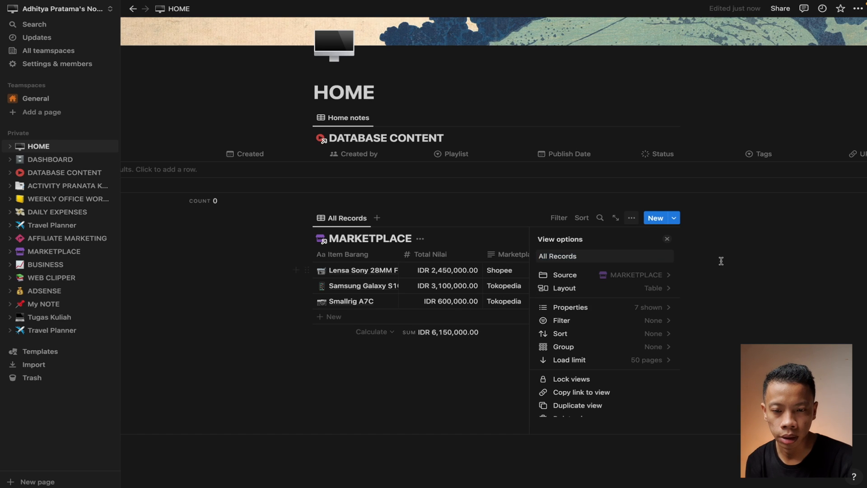
{"action": "left_click", "coordinate": [670, 243]}
{"action": "scroll", "coordinate": [497, 278], "scroll_direction": "right", "scroll_amount": 8}
{"action": "scroll", "coordinate": [491, 279], "scroll_direction": "left", "scroll_amount": 4}
{"action": "scroll", "coordinate": [487, 335], "scroll_direction": "up", "scroll_amount": 2}
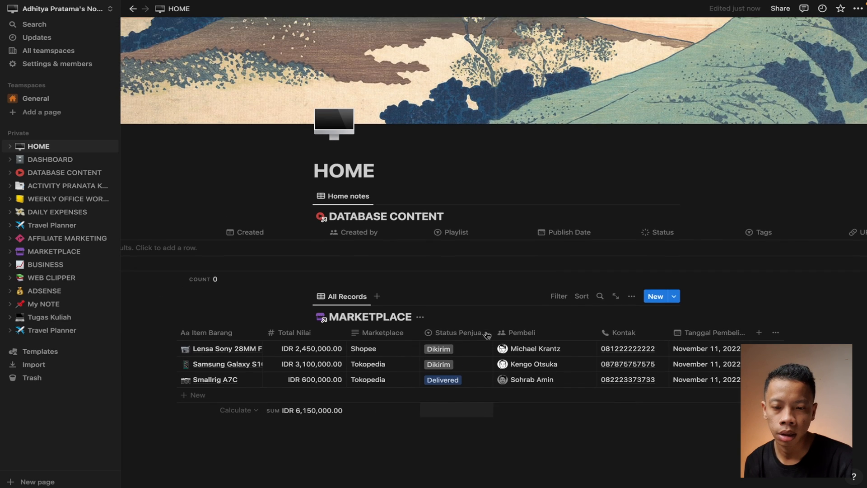
{"action": "scroll", "coordinate": [345, 361], "scroll_direction": "down", "scroll_amount": 3}
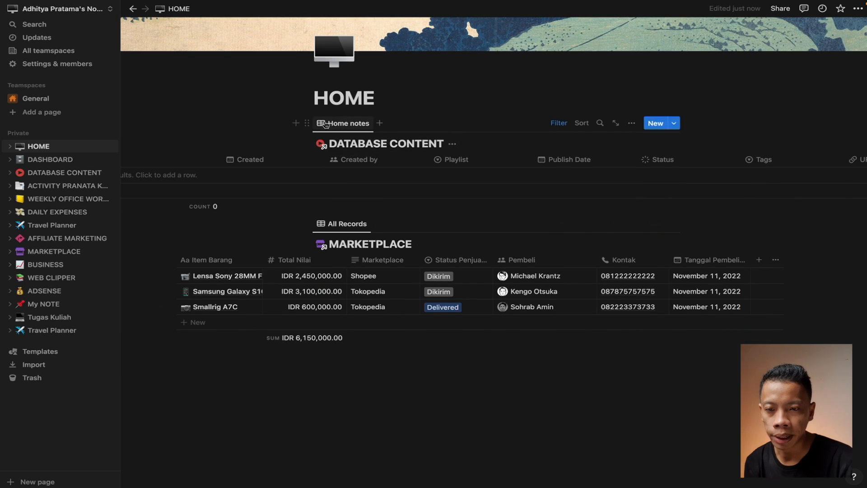
Insert a linked AK-2022 Calendar view below DATABASE CONTENT, showing the November 14, 2022 activities
{"action": "left_click", "coordinate": [296, 123]}
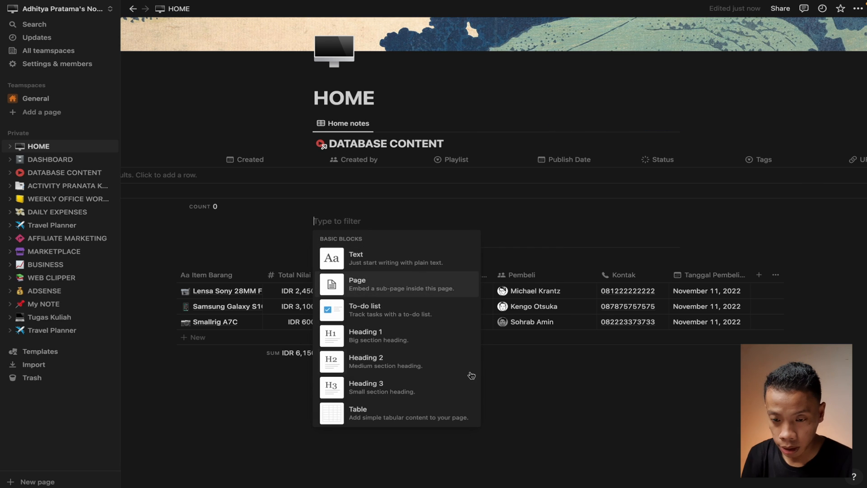
{"action": "scroll", "coordinate": [425, 380], "scroll_direction": "down", "scroll_amount": 8}
{"action": "scroll", "coordinate": [425, 380], "scroll_direction": "down", "scroll_amount": 5}
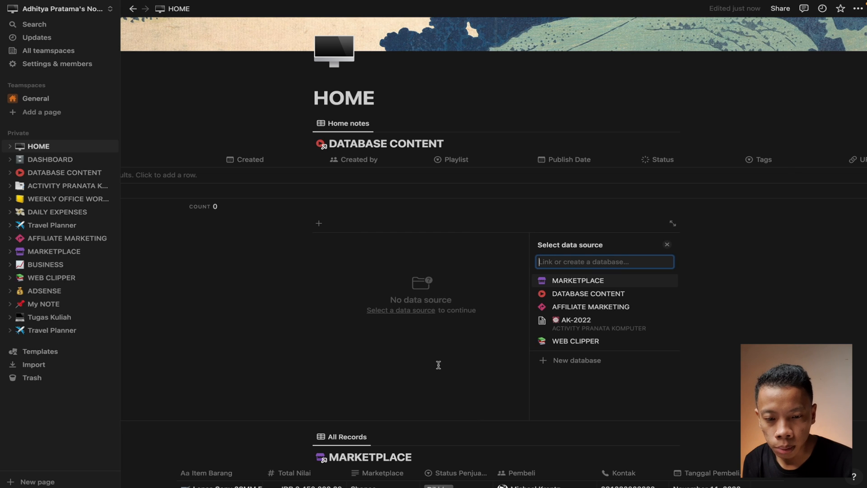
{"action": "left_click", "coordinate": [570, 330]}
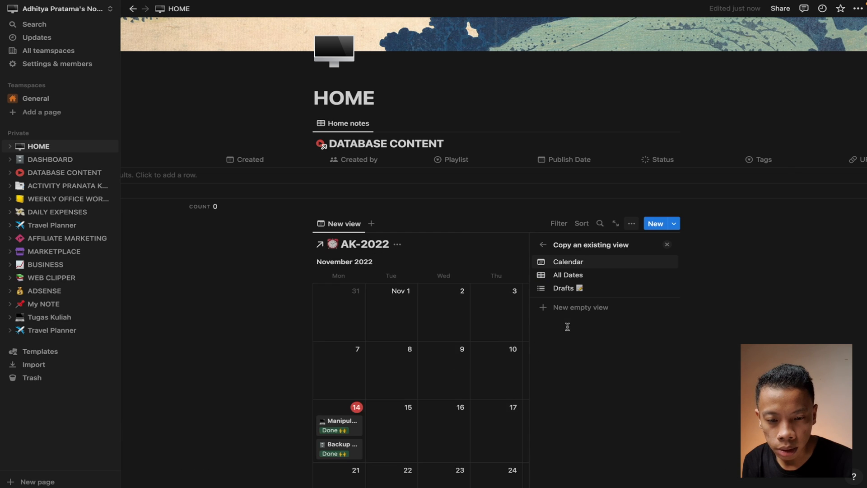
{"action": "left_click", "coordinate": [227, 356]}
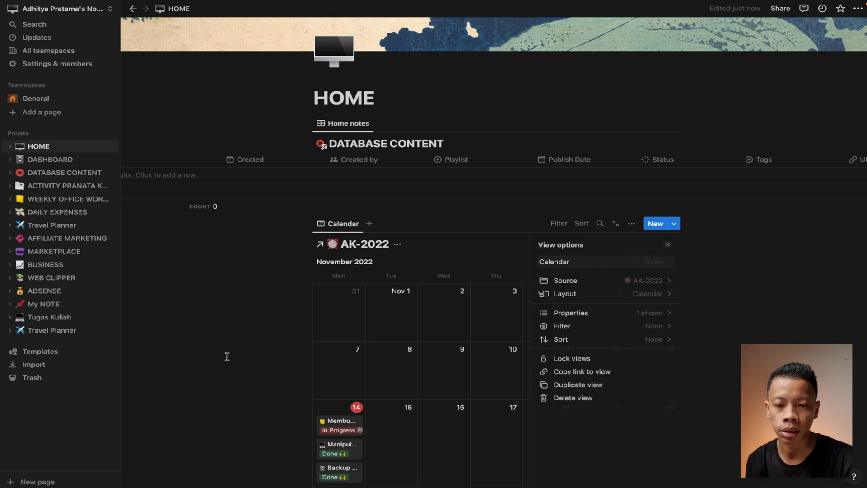
{"action": "scroll", "coordinate": [544, 355], "scroll_direction": "down", "scroll_amount": 9}
{"action": "scroll", "coordinate": [543, 352], "scroll_direction": "up", "scroll_amount": 11}
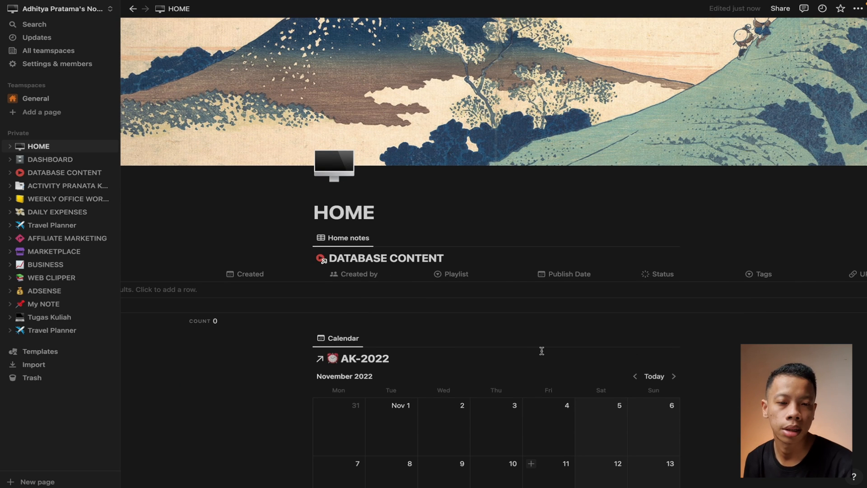
{"action": "scroll", "coordinate": [542, 351], "scroll_direction": "down", "scroll_amount": 3}
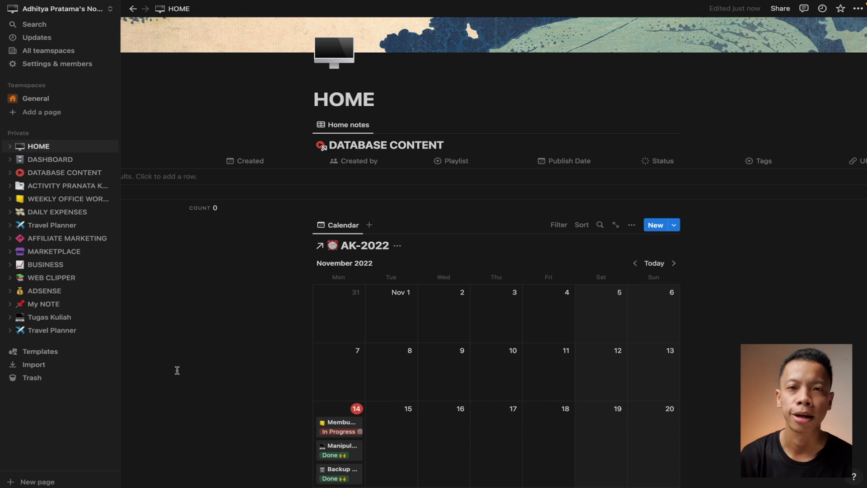